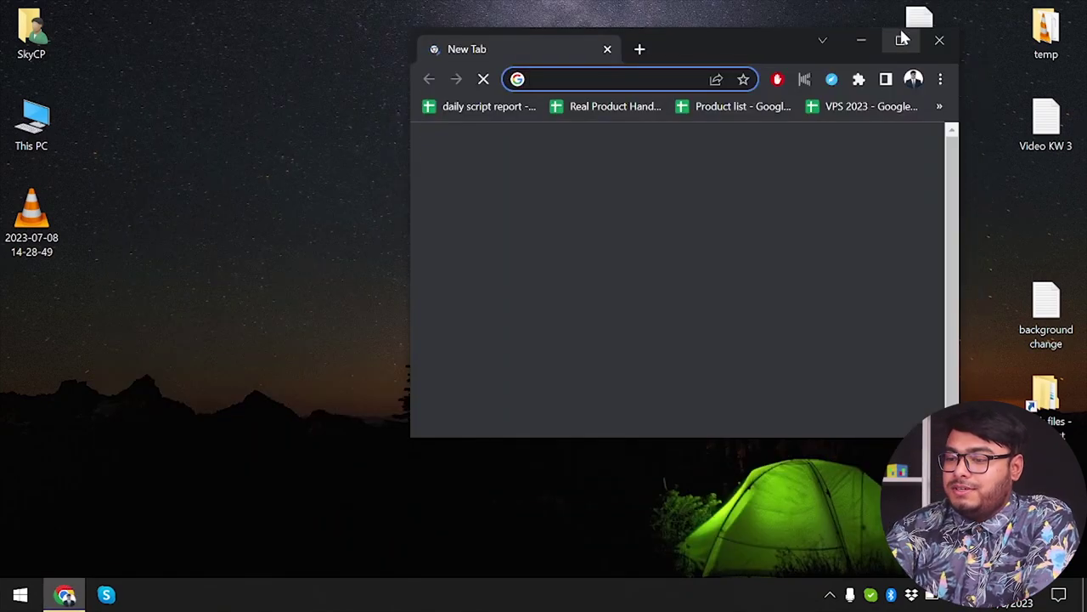
Search the web for planly, open the Planly website and continue into the app with the signed-in account.
click(903, 38)
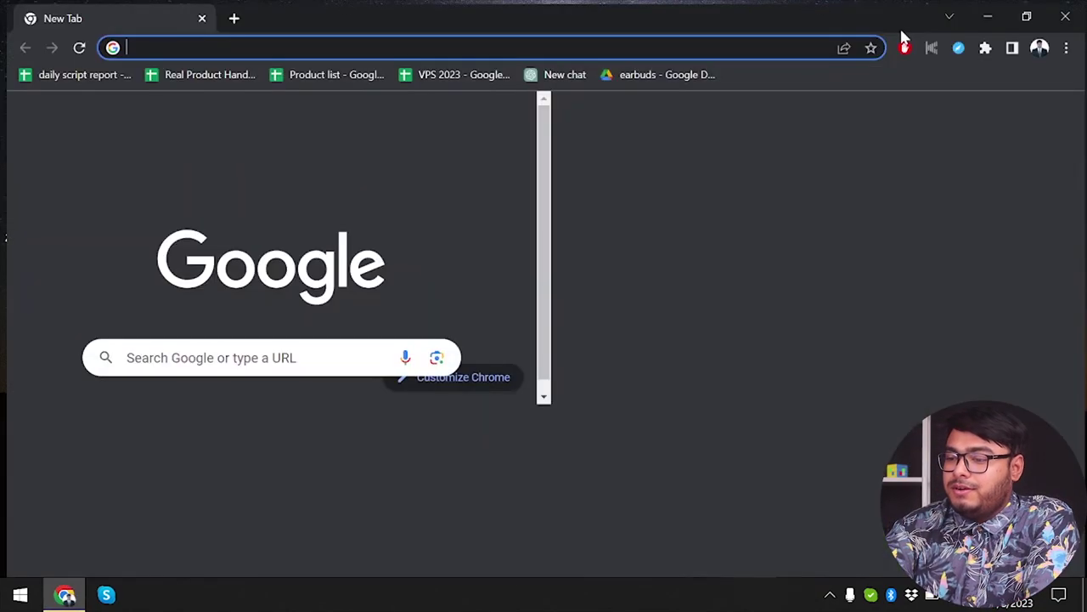
text(planly)
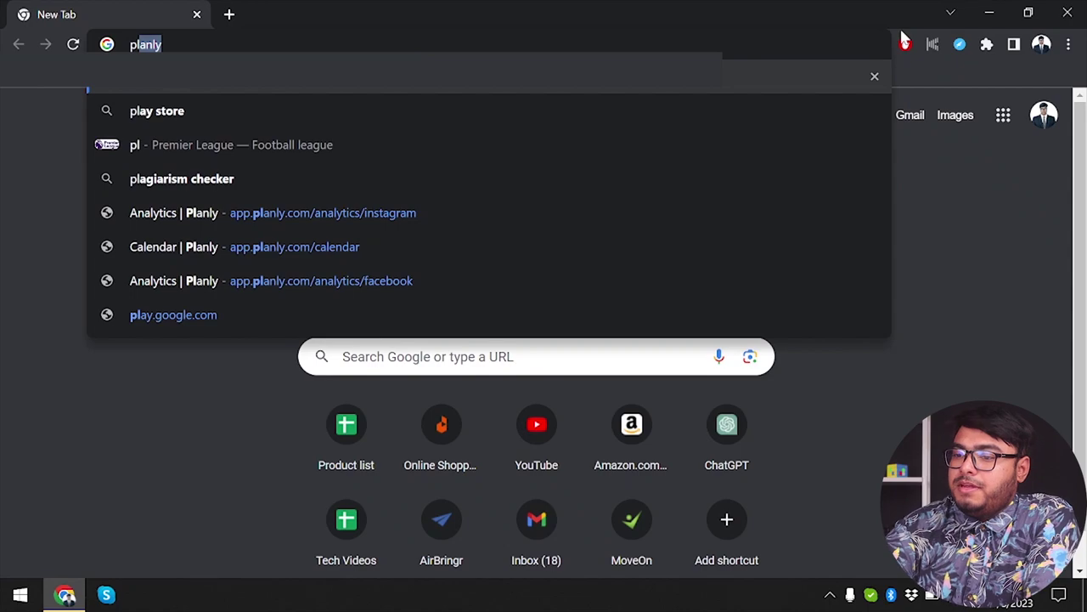
key(Return)
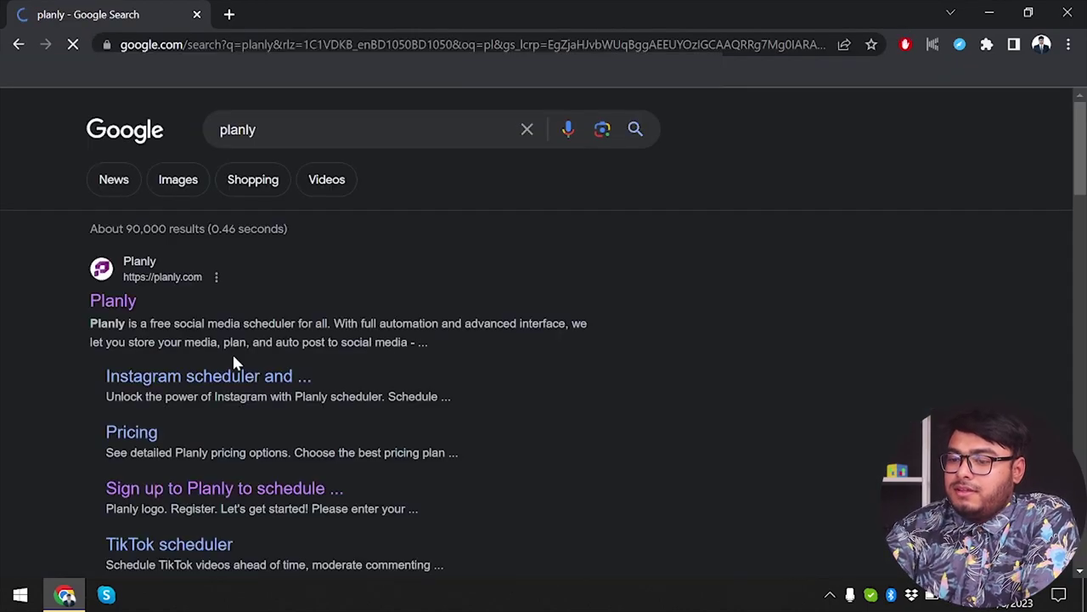
click(115, 303)
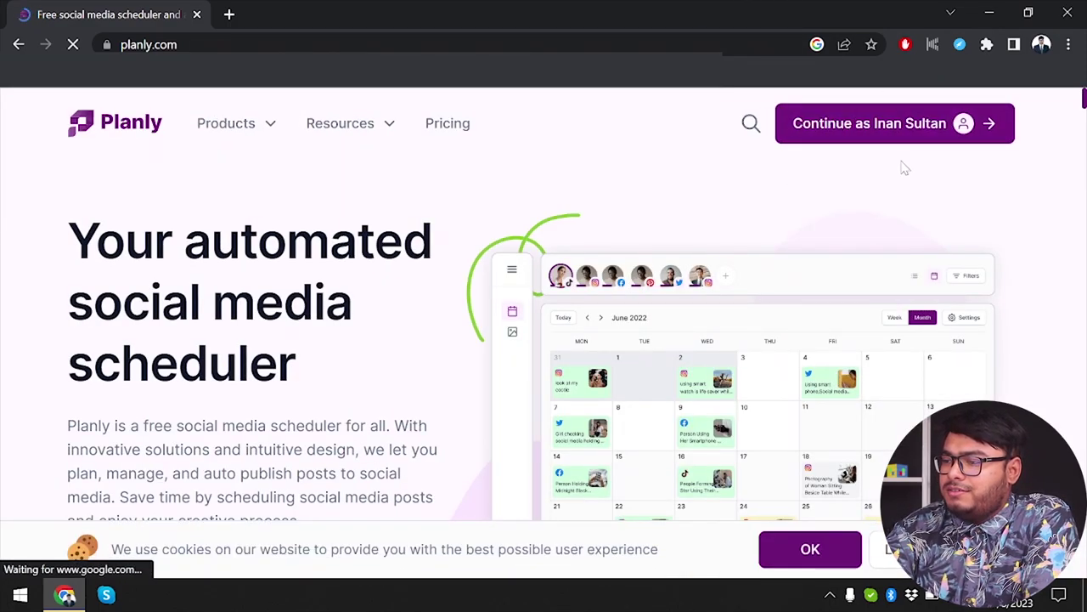
click(922, 127)
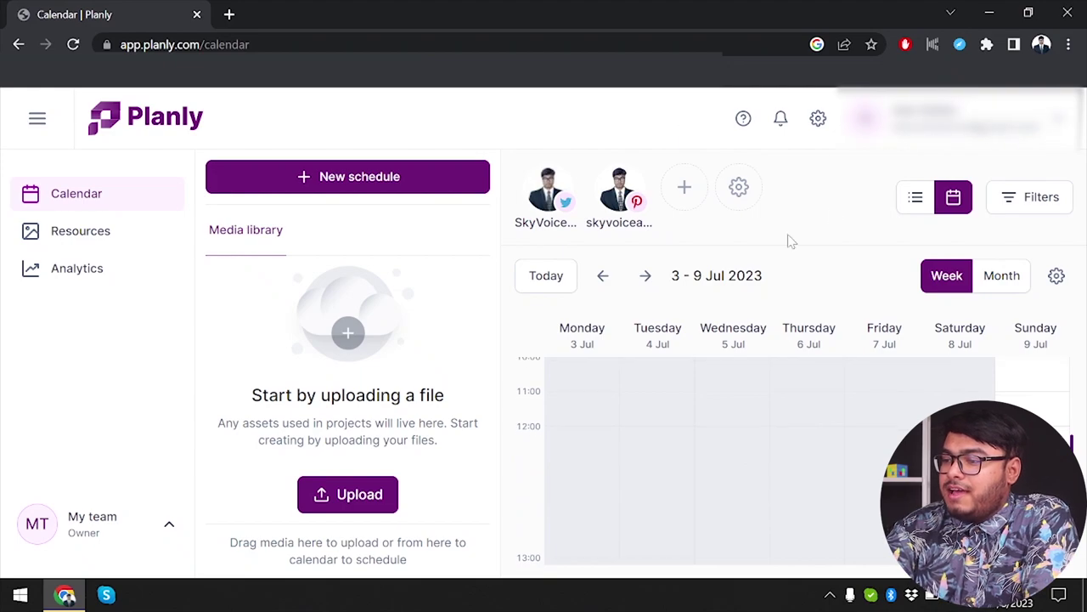
Review the connected social channels and the list of social networks that can be added, then close the list.
mouse_move(623, 201)
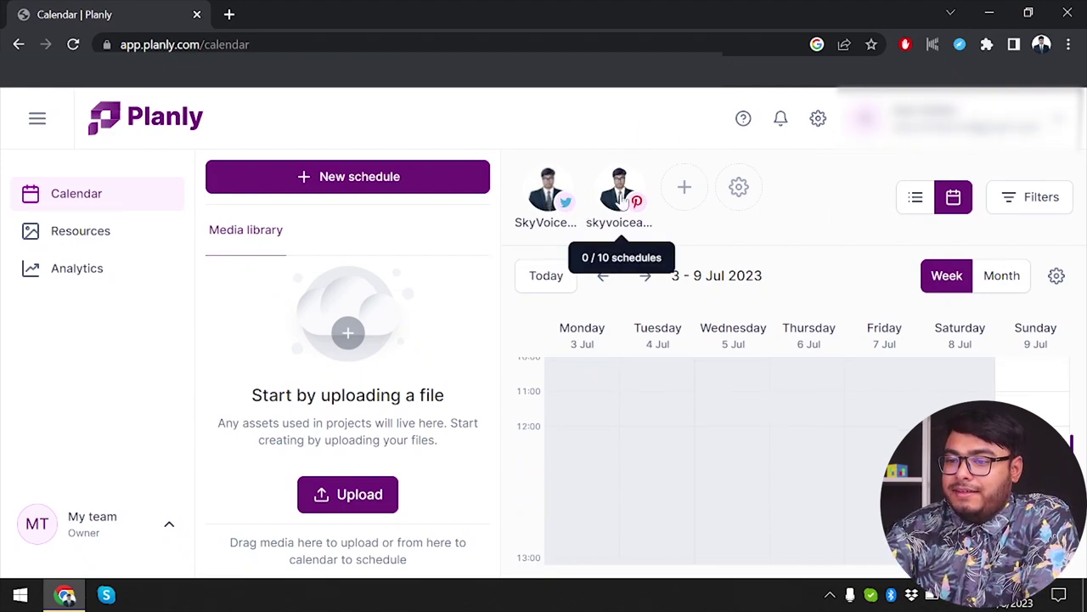
click(693, 189)
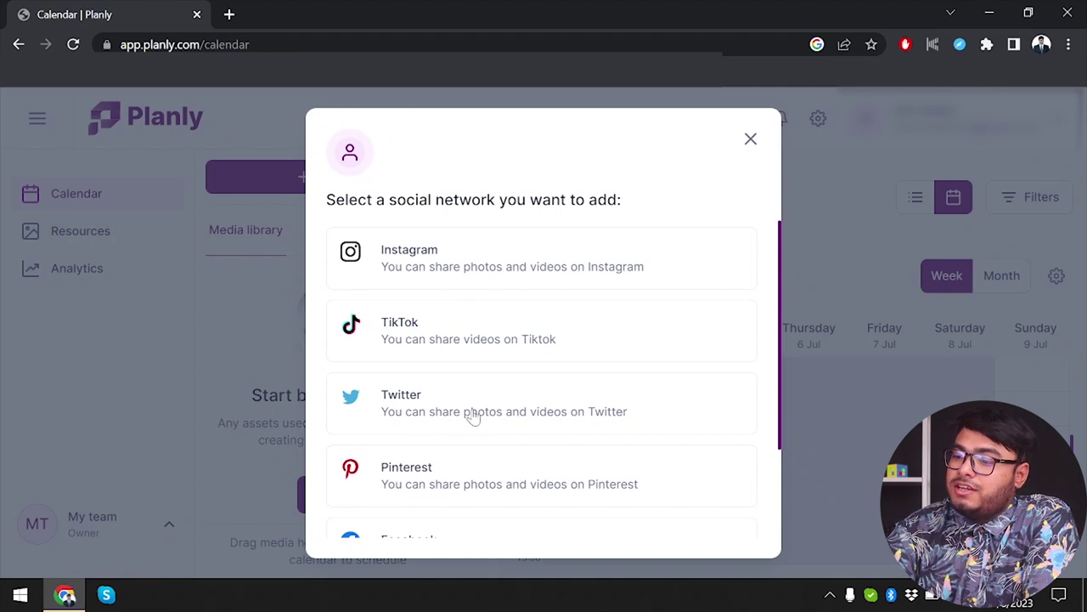
scroll(473, 416, down, 2)
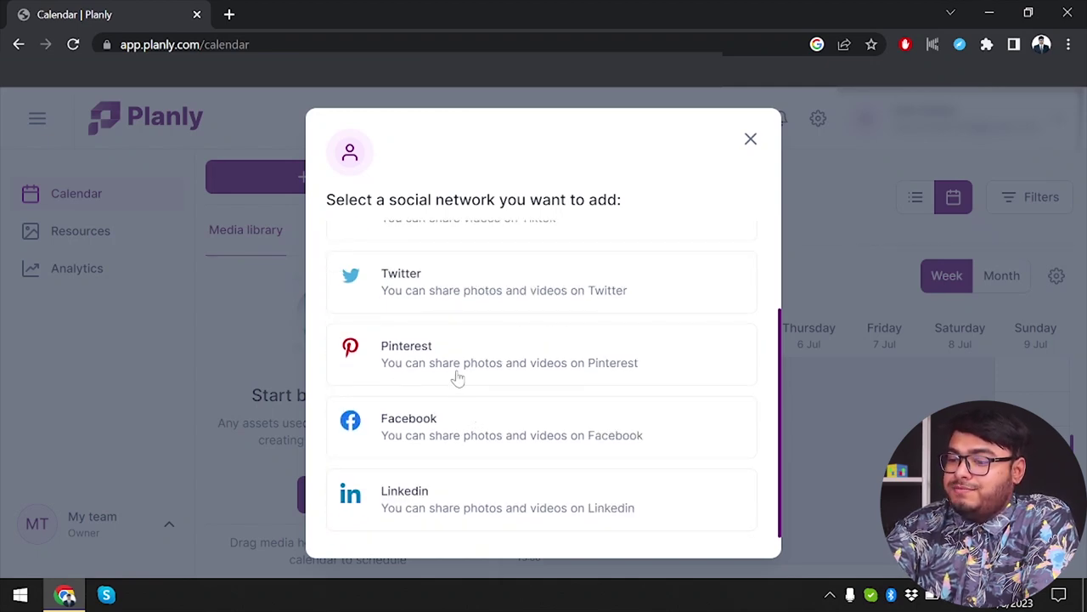
click(937, 197)
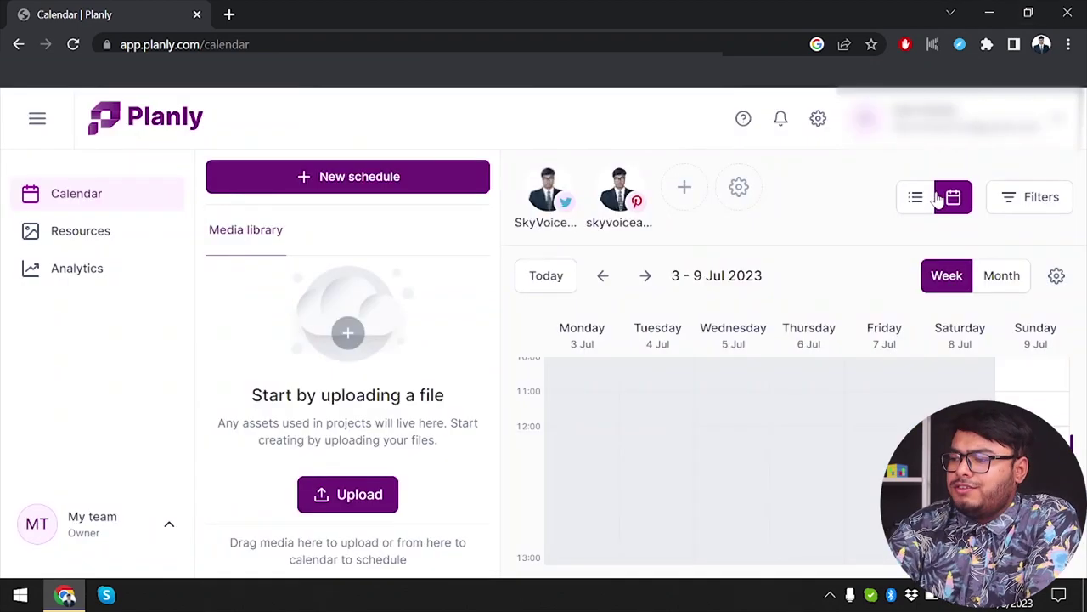
Compare the list and calendar layouts of the schedules, leaving the posts shown as a list.
click(915, 200)
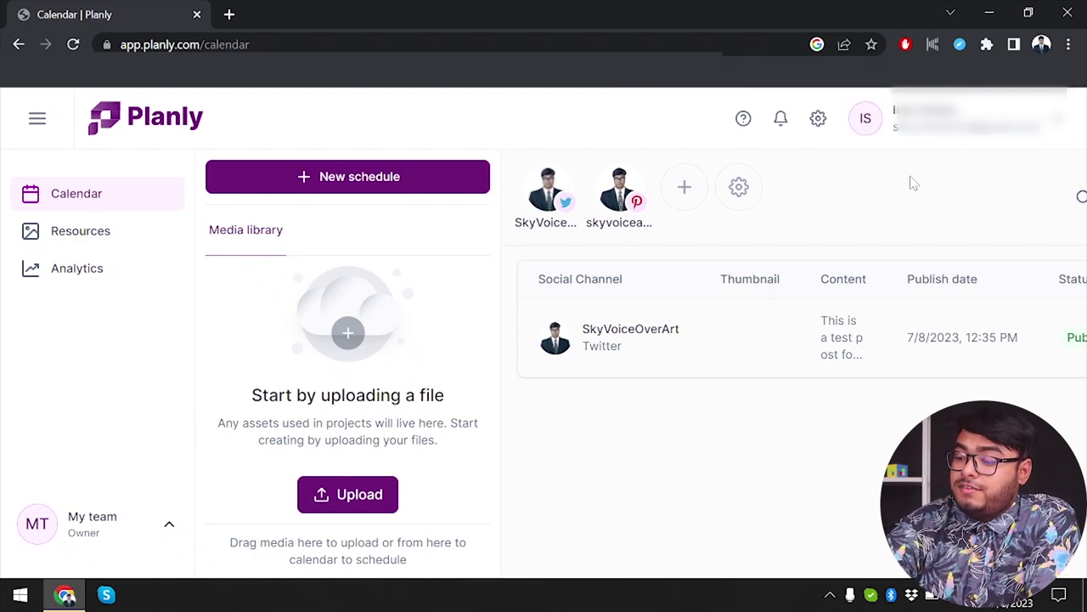
key(ctrl+minus)
key(ctrl+minus)
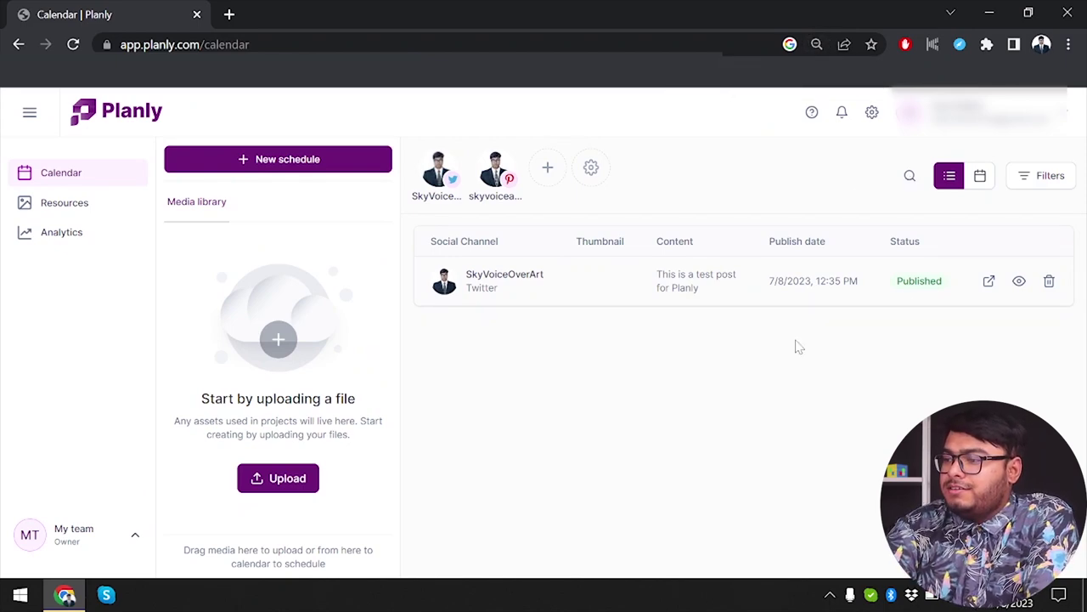
click(982, 179)
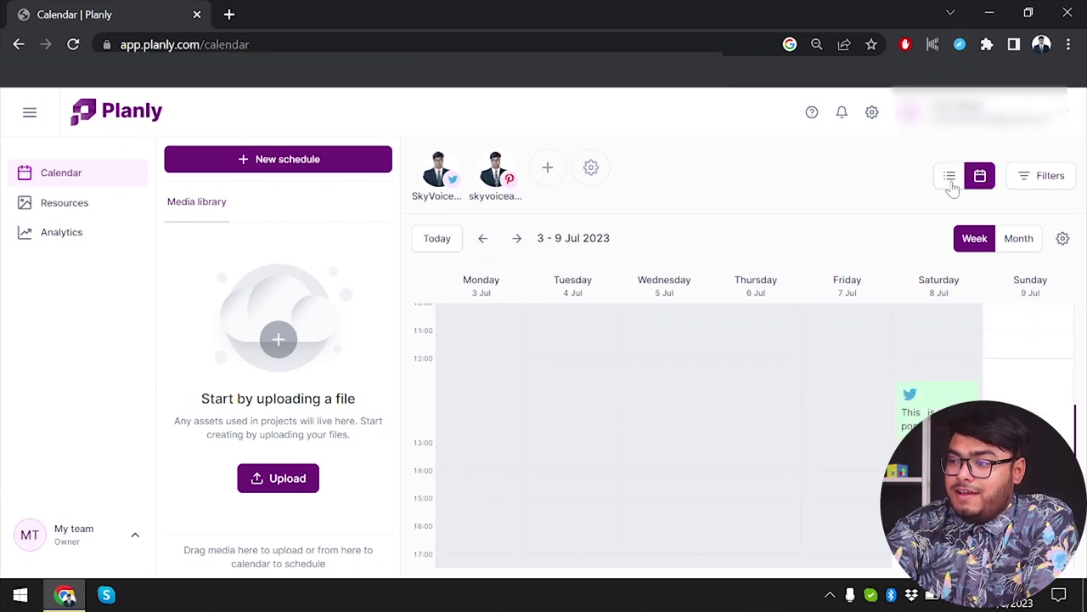
click(951, 180)
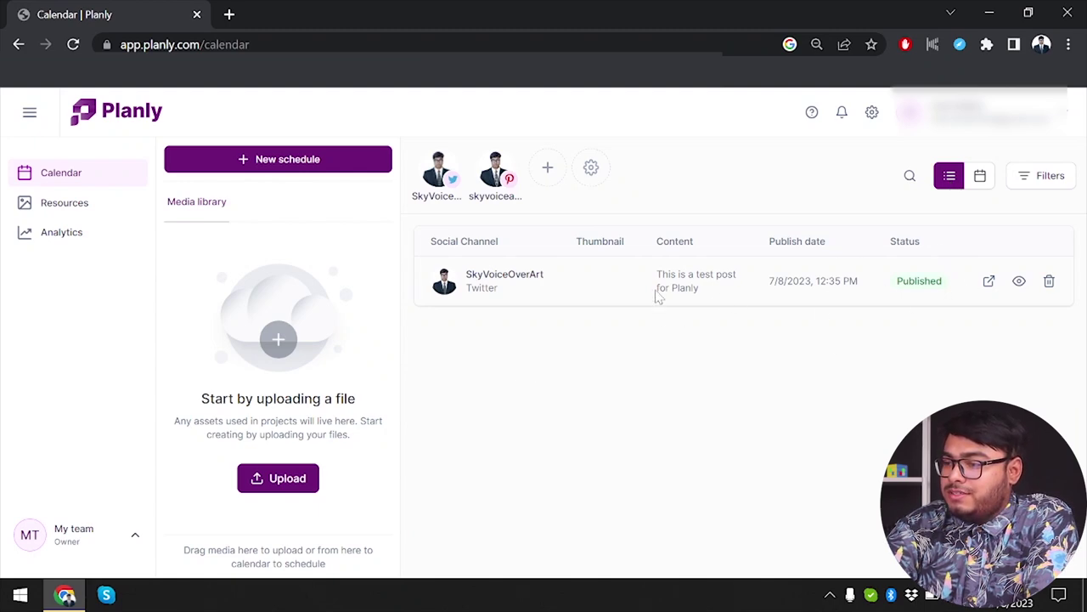
Open the published Twitter post's link in a new browser tab and preview the post's details in Planly.
double_click(919, 280)
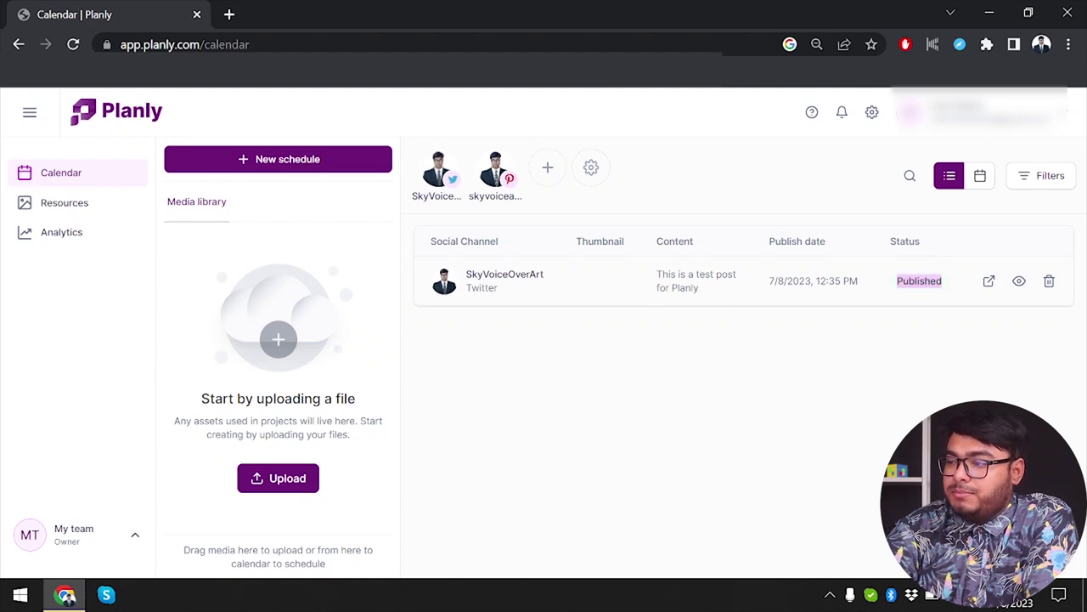
click(988, 281)
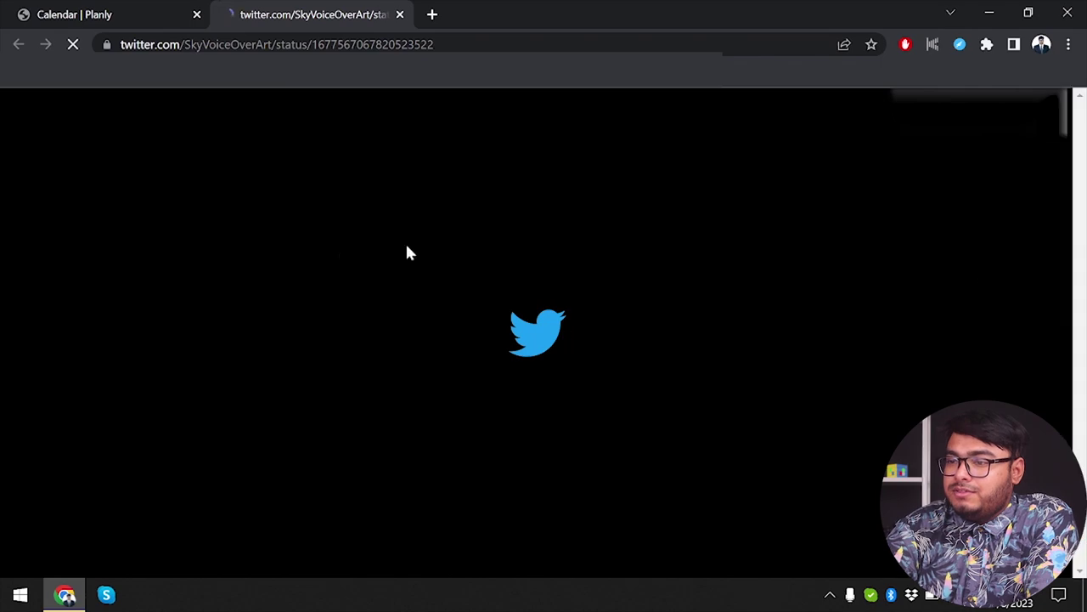
click(167, 12)
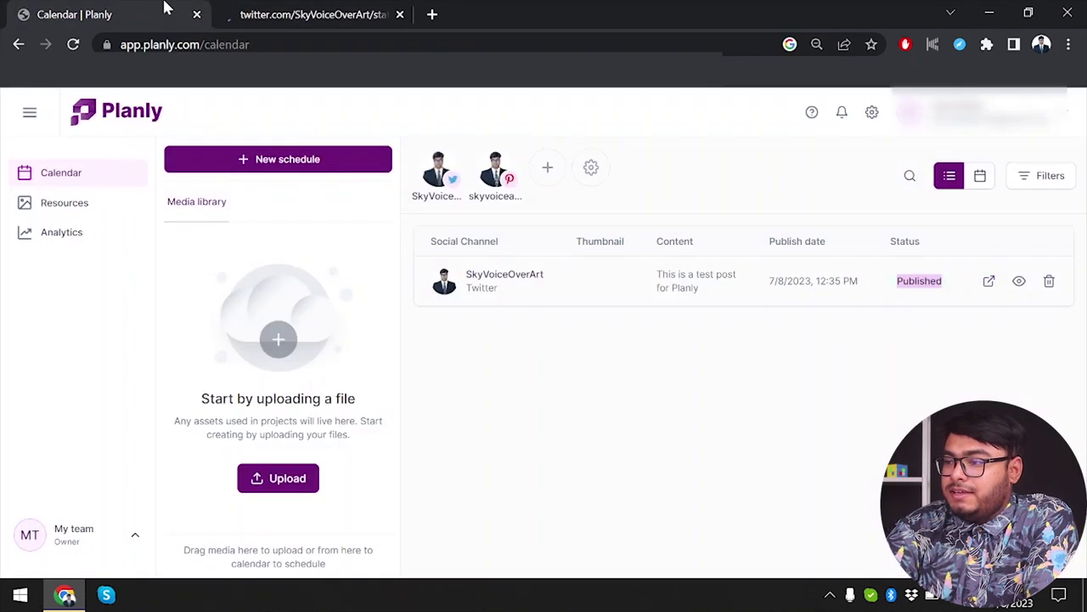
click(1018, 281)
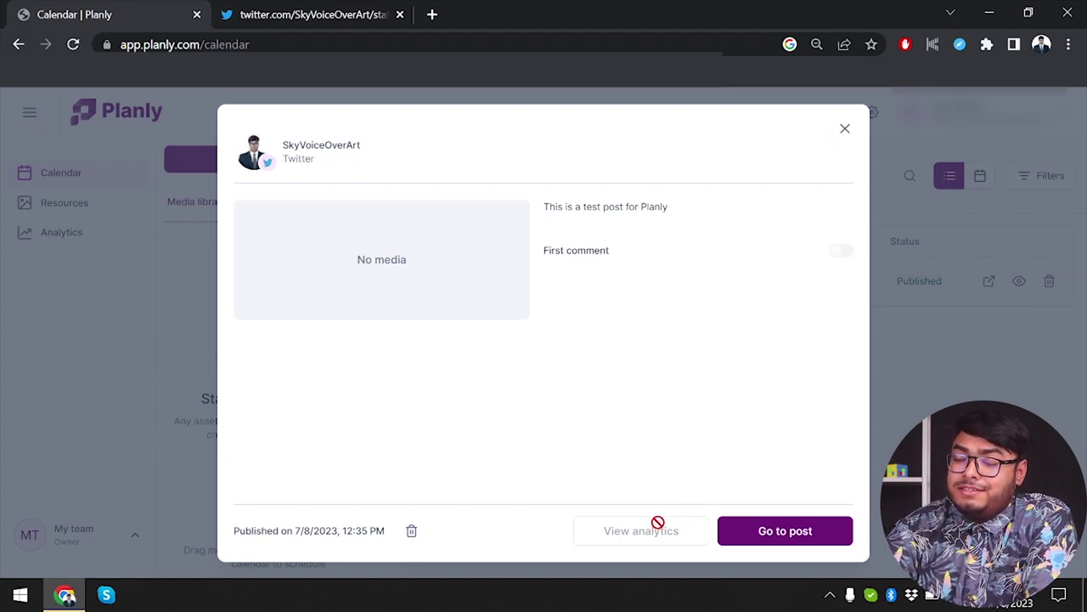
click(844, 130)
View the published test post on Twitter and close its page.
click(321, 12)
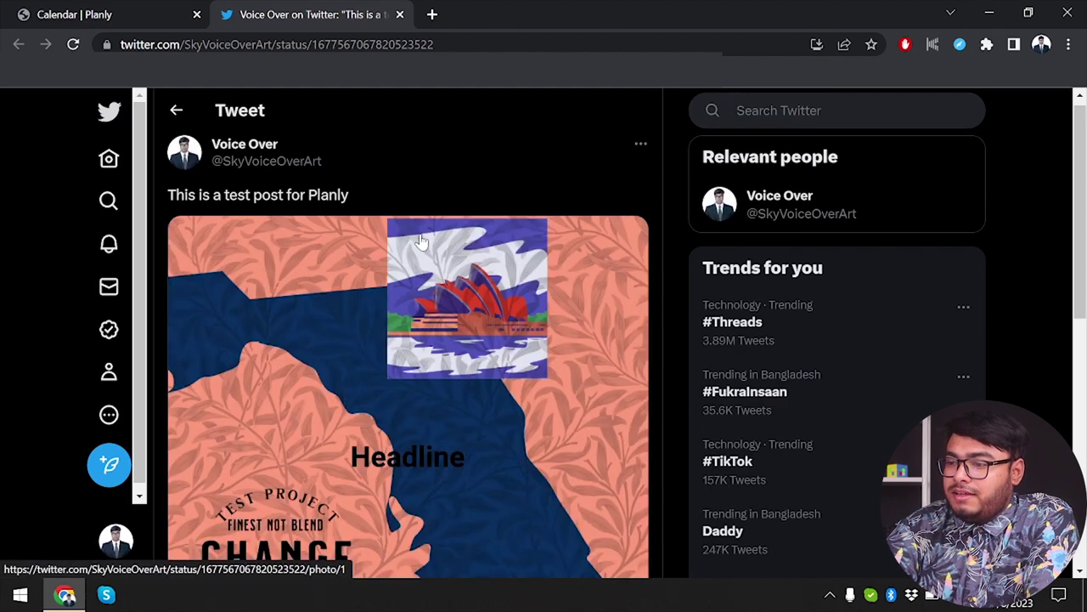
scroll(384, 327, down, 1)
scroll(385, 327, down, 1)
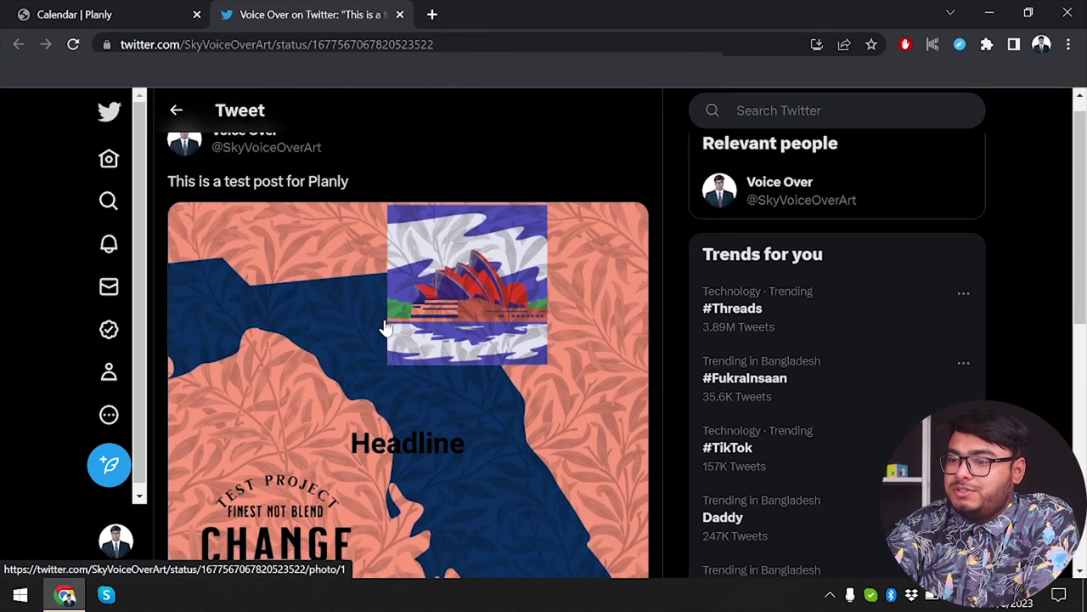
click(398, 14)
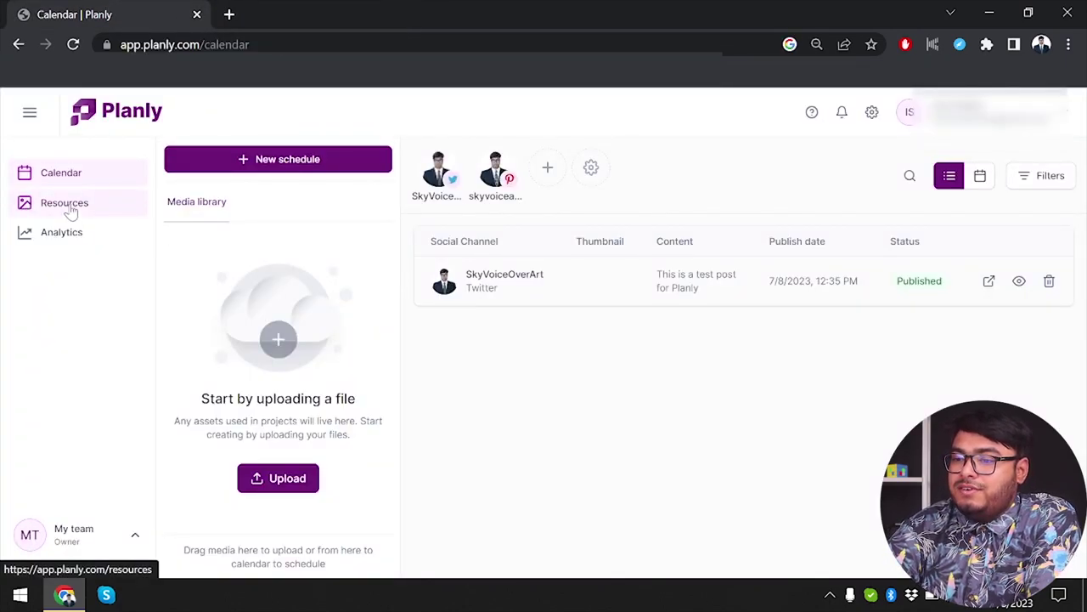
Upload the images Test, My Card, bd86d4ae7b98ae3baf05f385587a71d0 and double-decker-g10f750d11_1280 from the PC's Downloads folder to the media library.
click(71, 212)
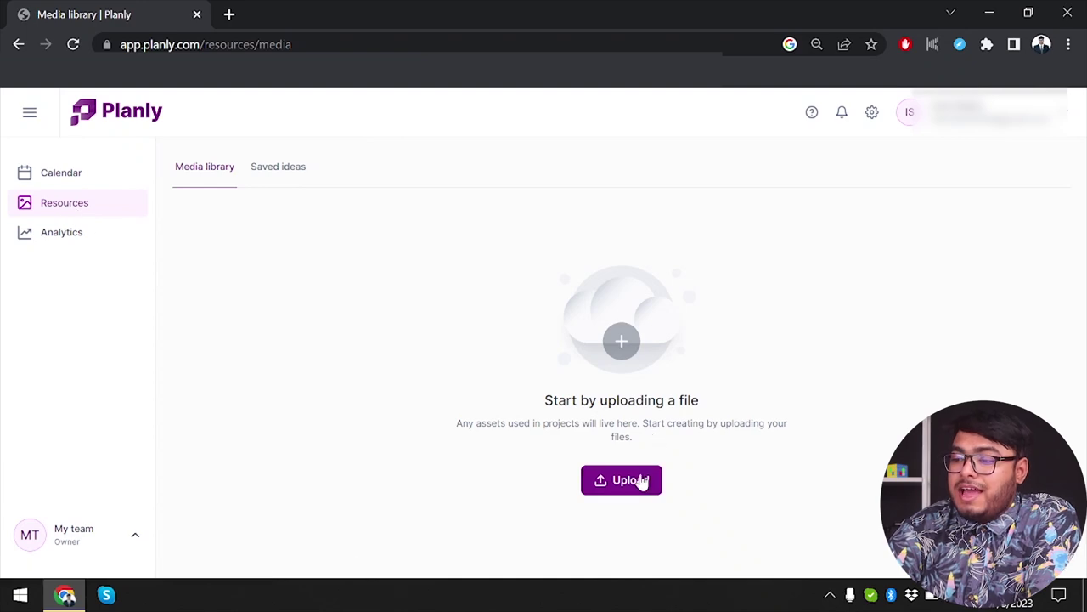
click(641, 481)
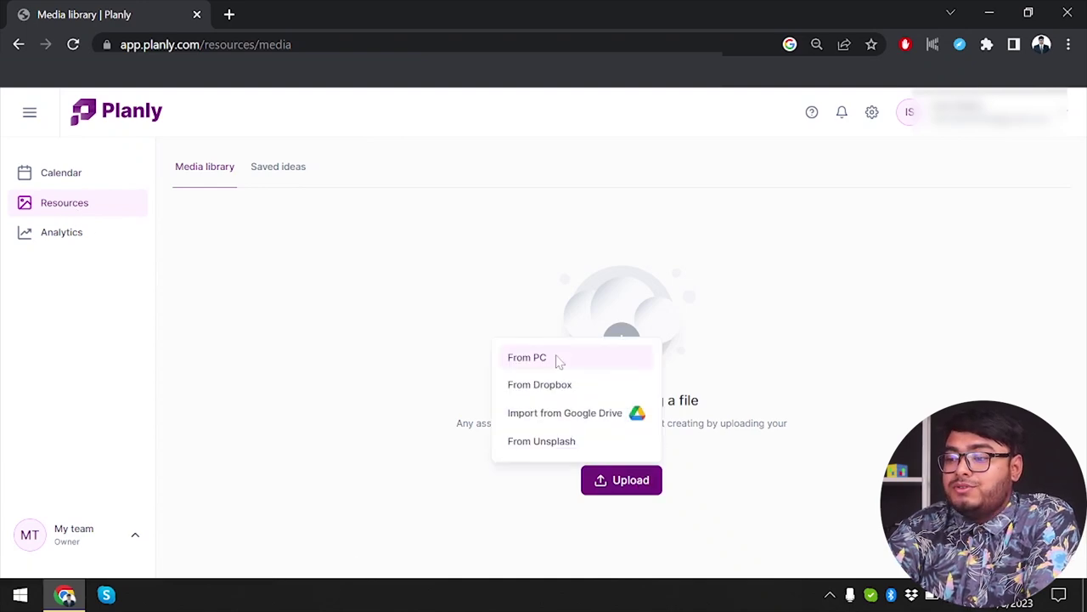
click(527, 358)
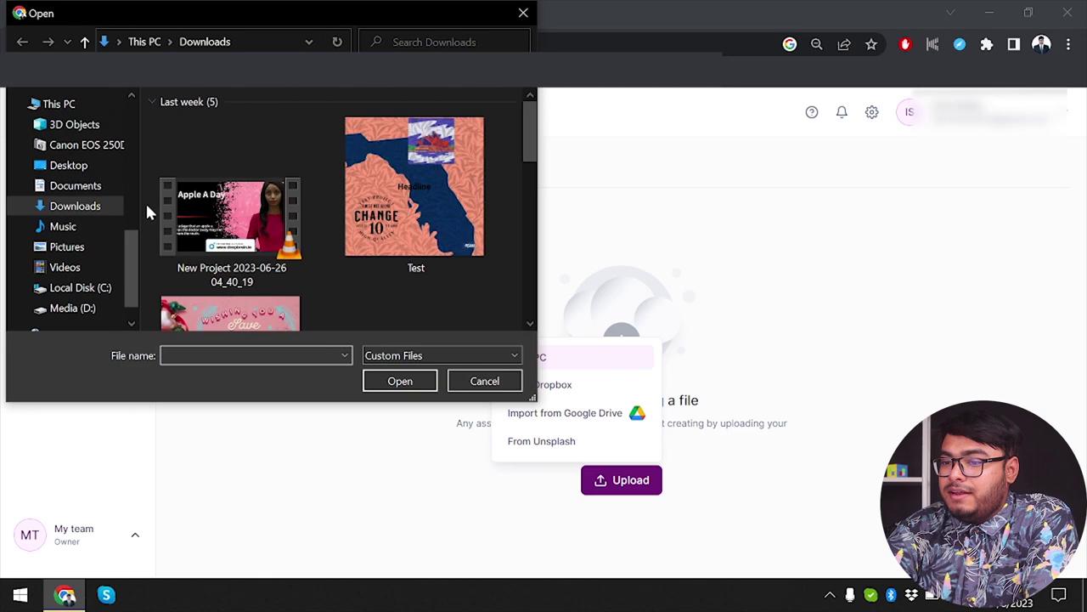
click(393, 201)
scroll(247, 238, down, 3)
scroll(266, 246, up, 1)
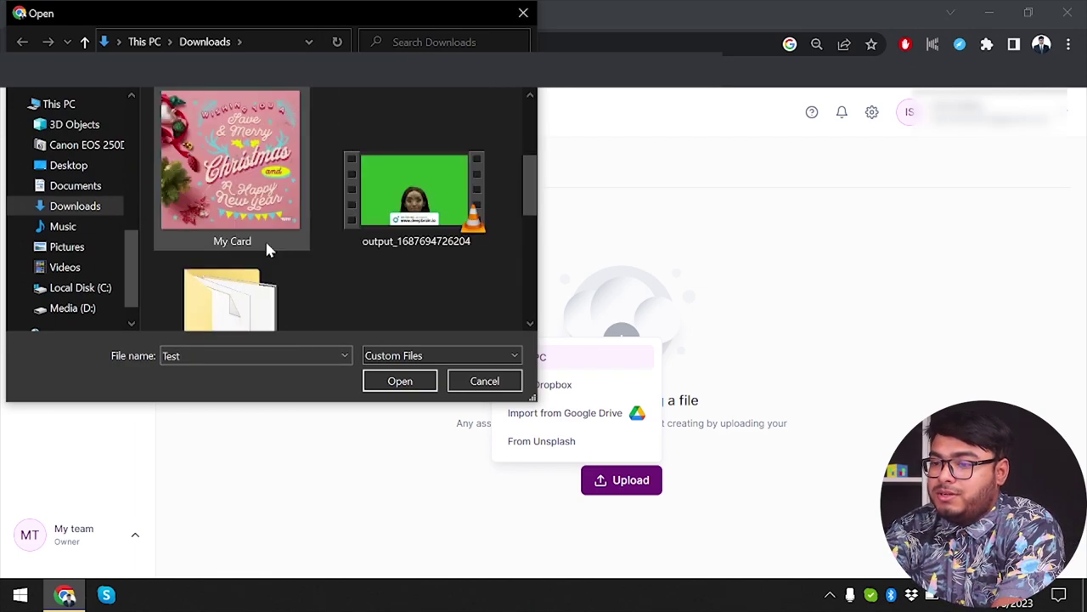
ctrl+click(266, 247)
scroll(266, 246, down, 5)
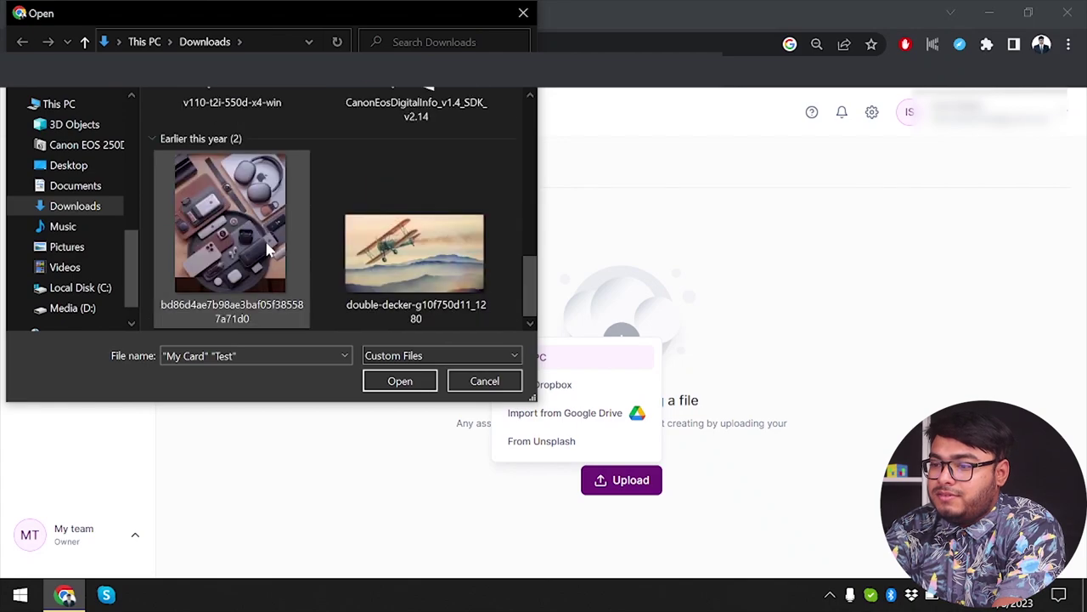
ctrl+click(266, 247)
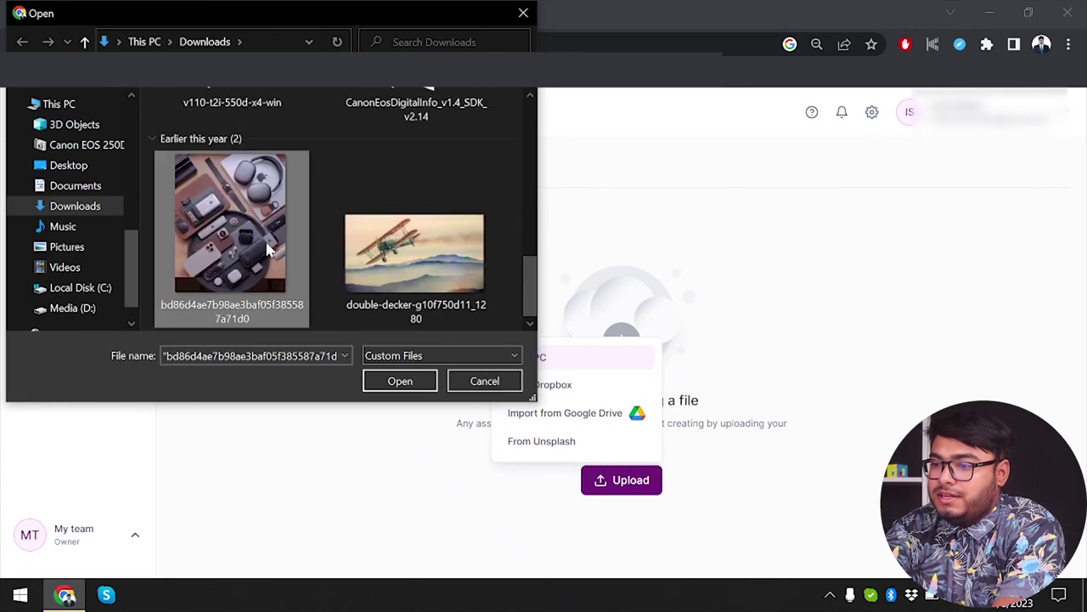
ctrl+click(368, 251)
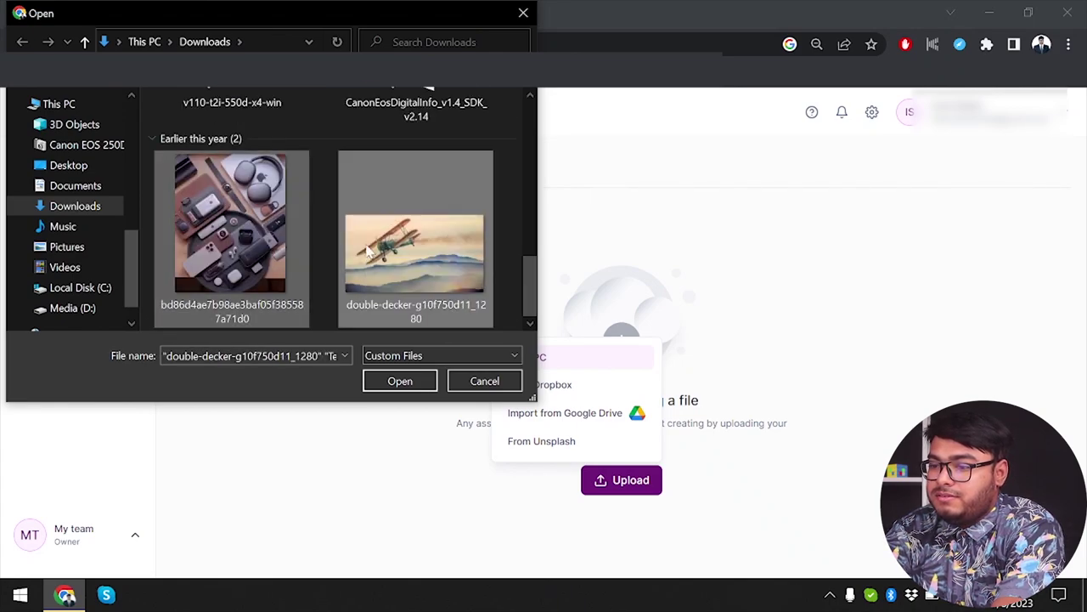
click(400, 380)
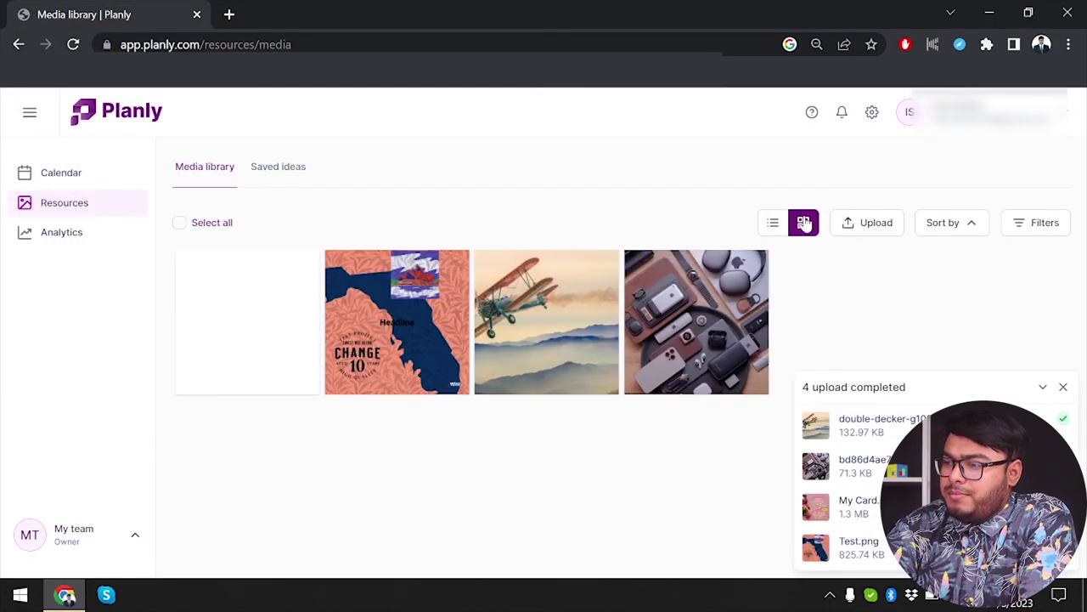
Check the uploaded media in list view, return to grid view and dismiss the upload summary.
click(773, 223)
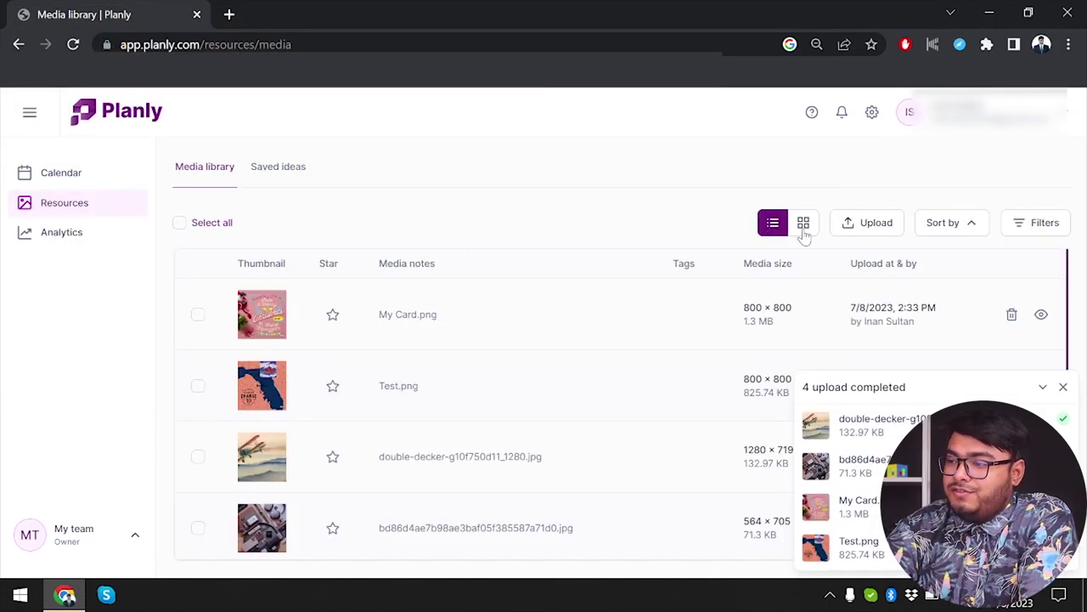
click(804, 226)
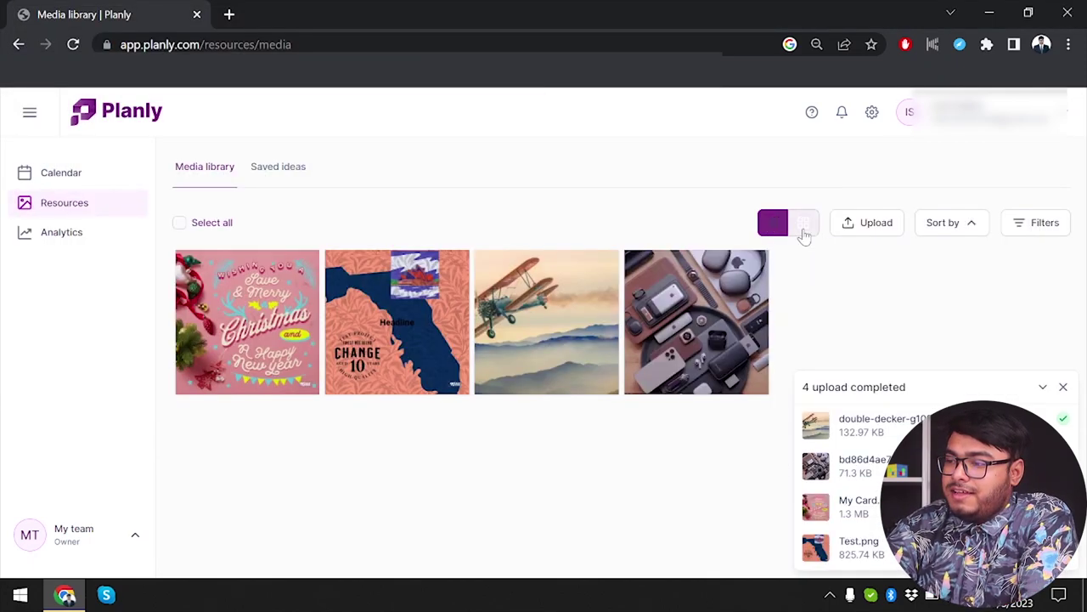
click(1064, 387)
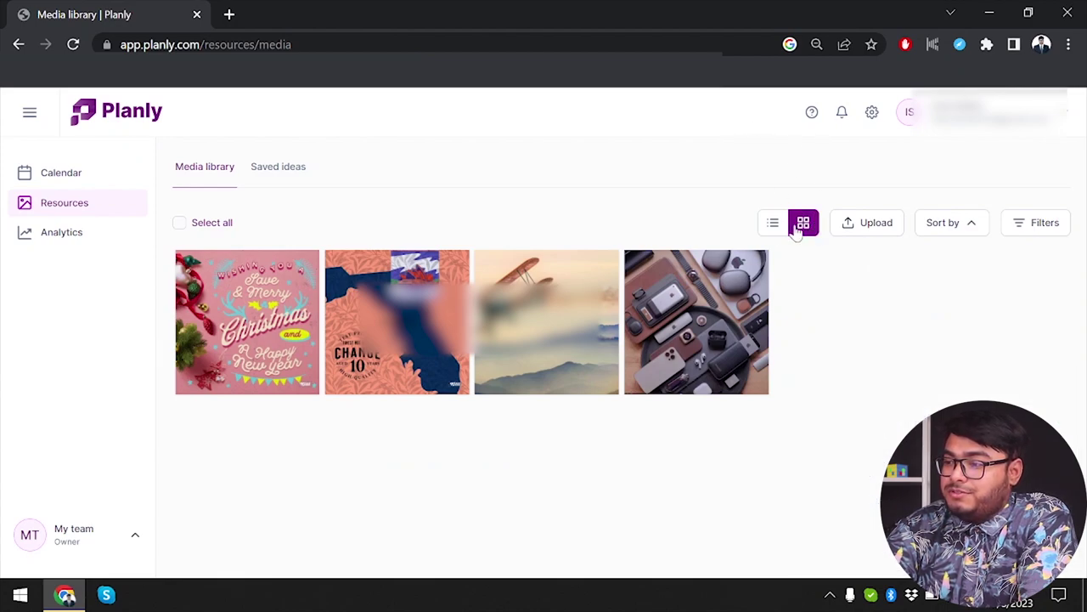
Try to upload the Mailchimp billboard, umbrella and hot-air balloon photos from Unsplash to the media library and reload the page.
click(882, 223)
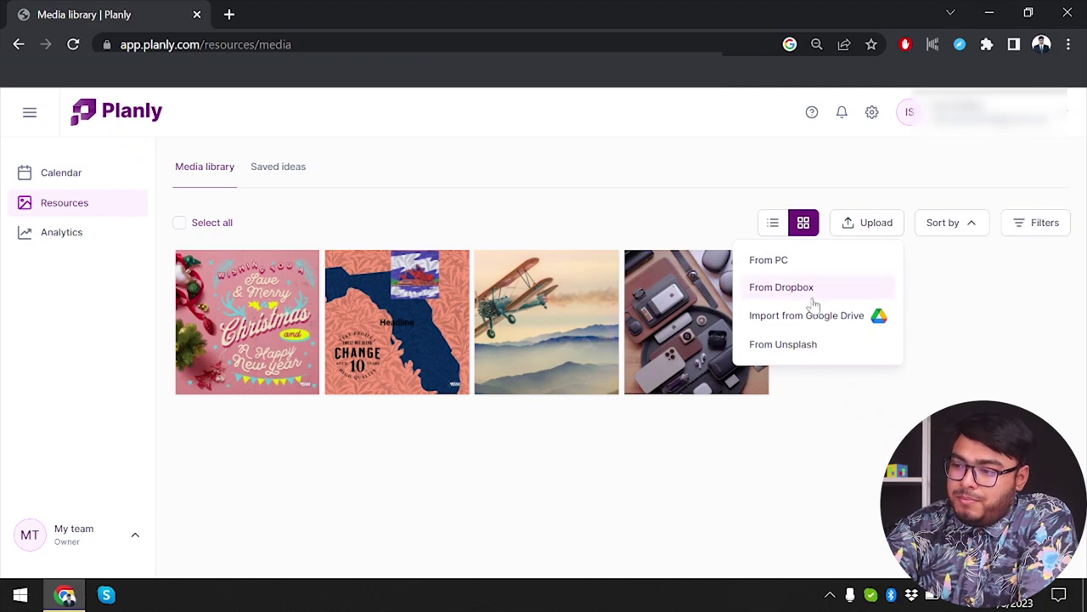
click(801, 345)
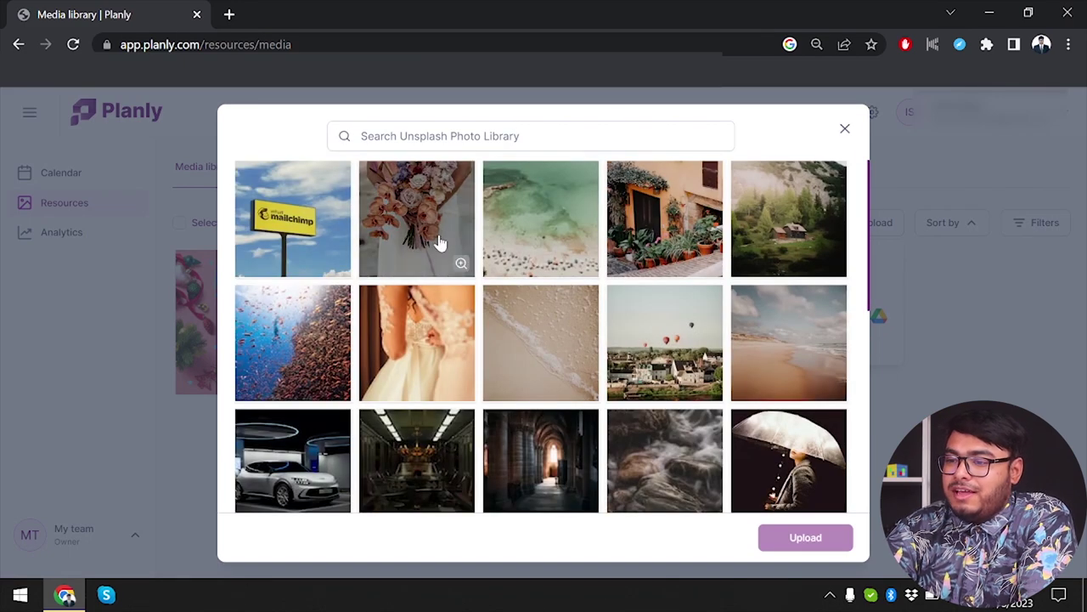
click(307, 247)
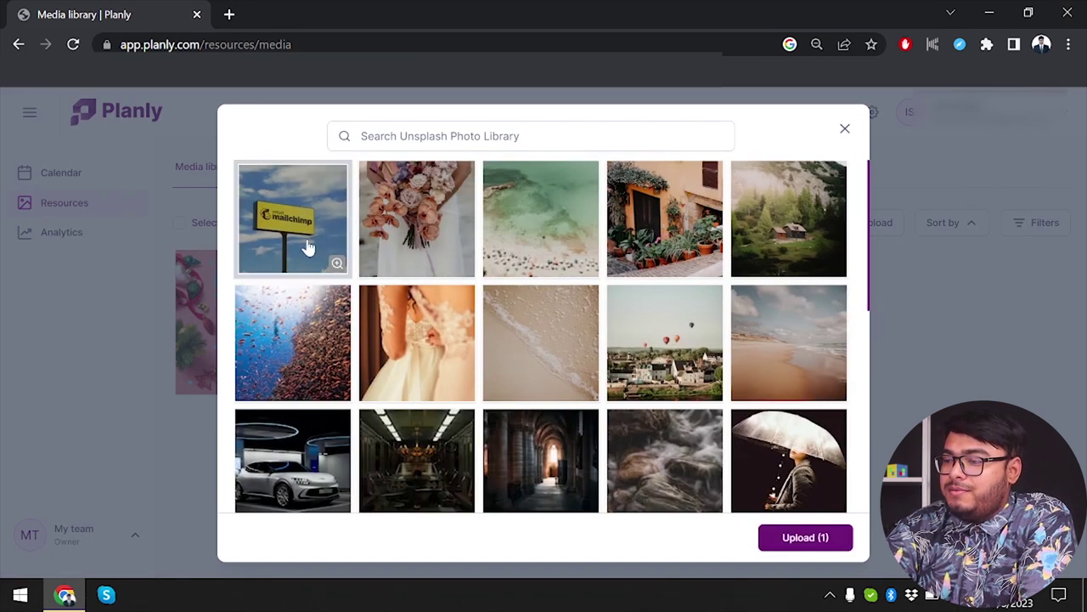
click(777, 468)
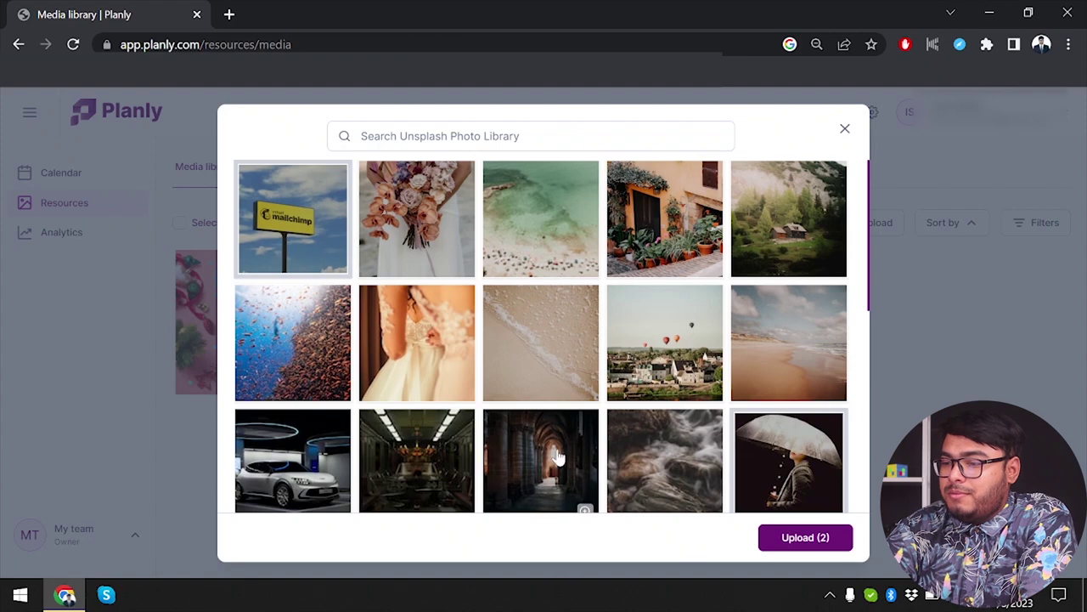
click(680, 347)
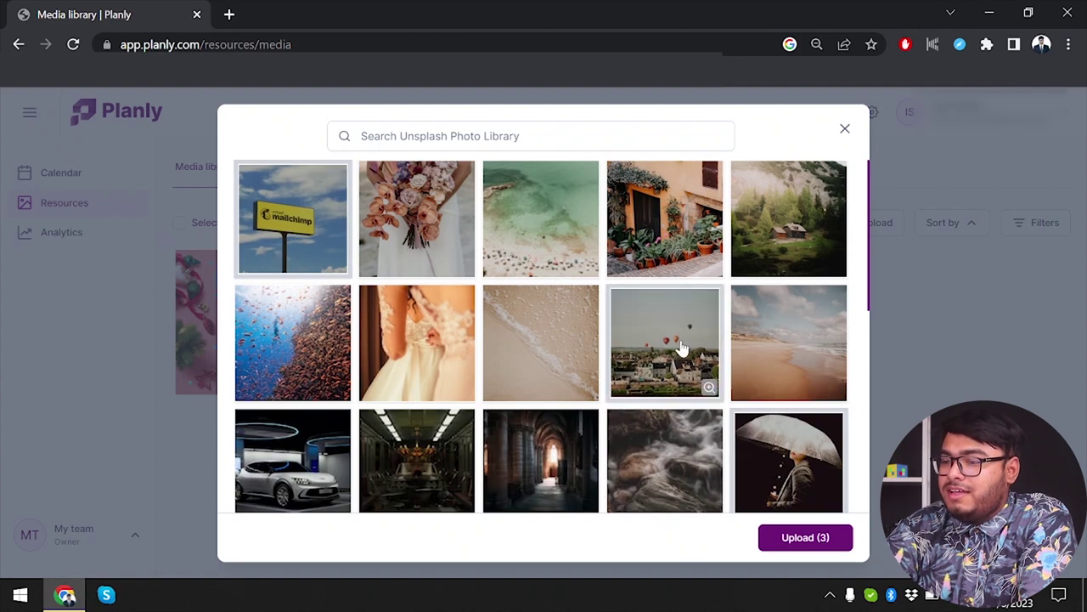
click(779, 542)
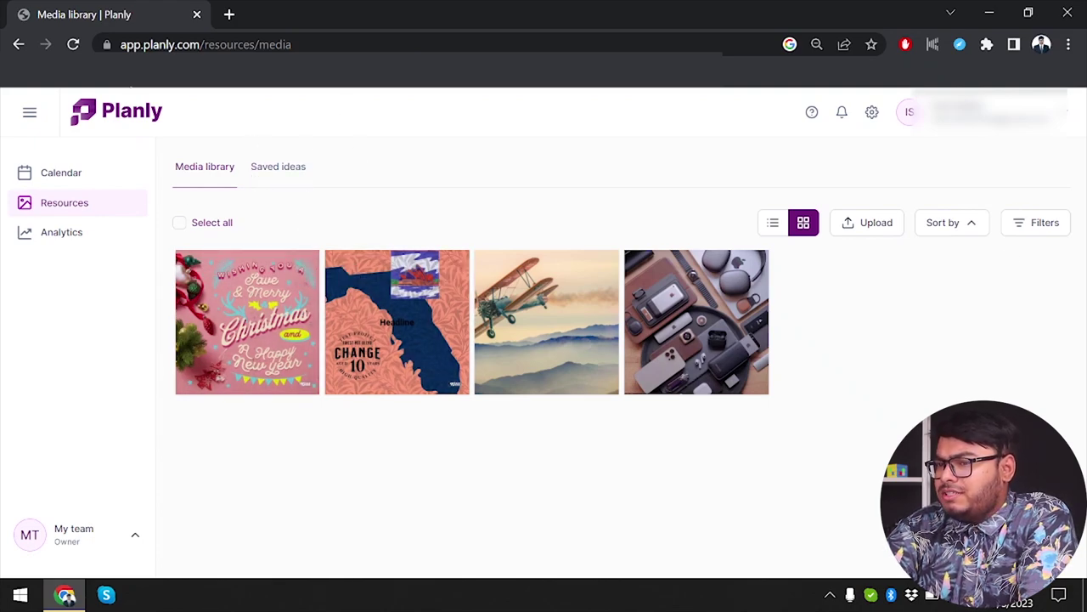
click(74, 45)
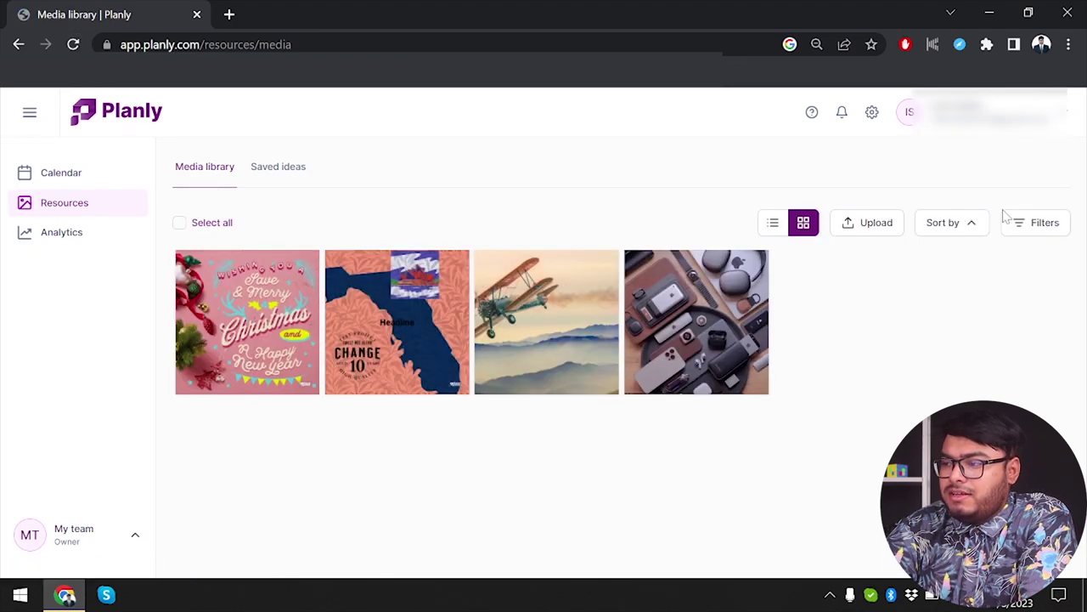
Try to upload the Mailchimp billboard, green beach, fish school and umbrella photos from Unsplash again and reload the media library.
click(864, 233)
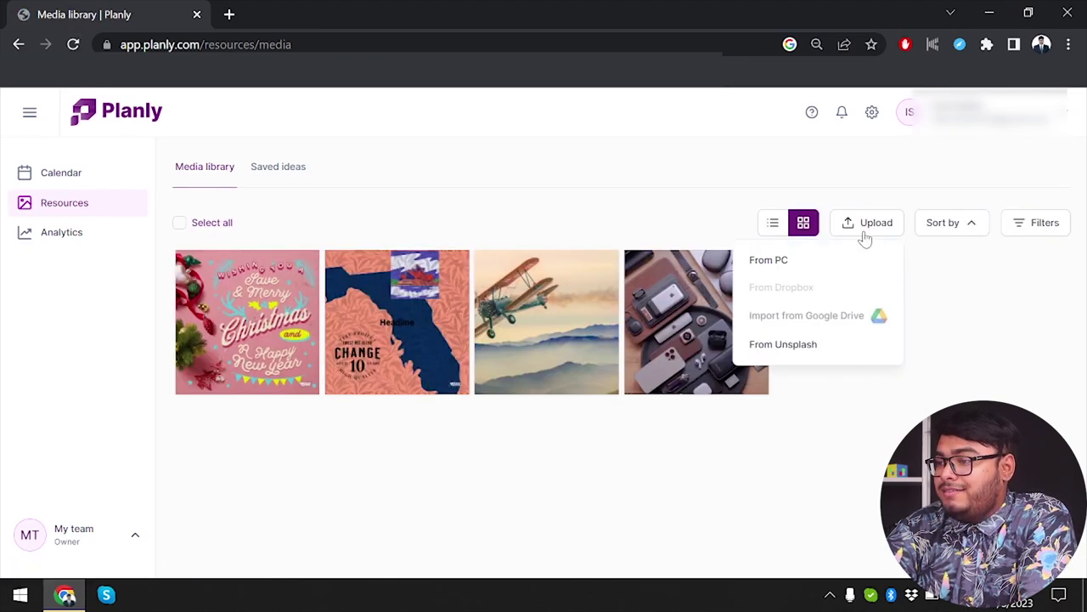
click(808, 350)
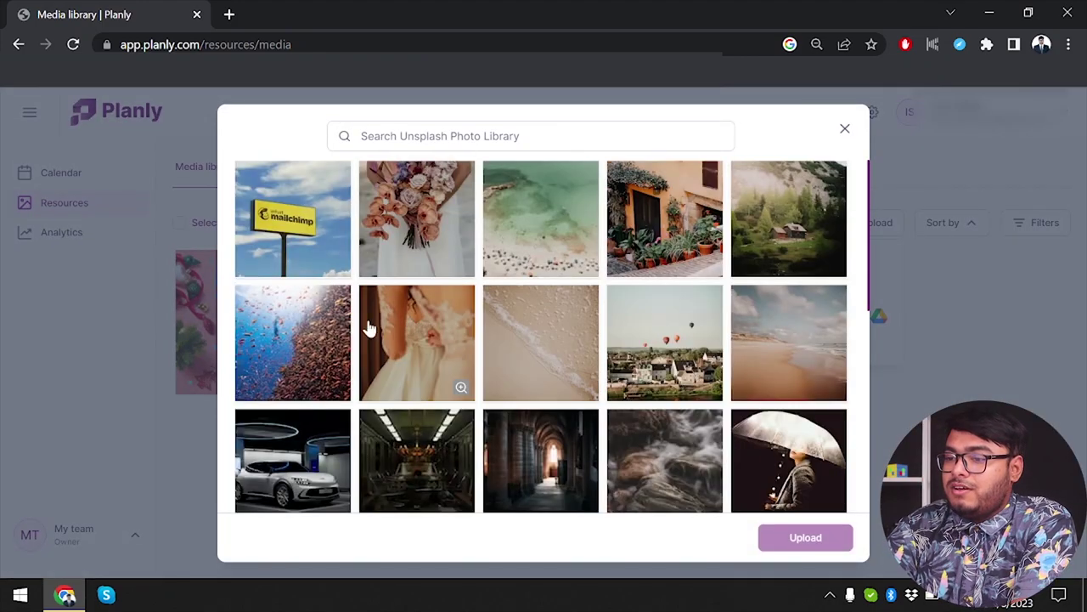
click(311, 238)
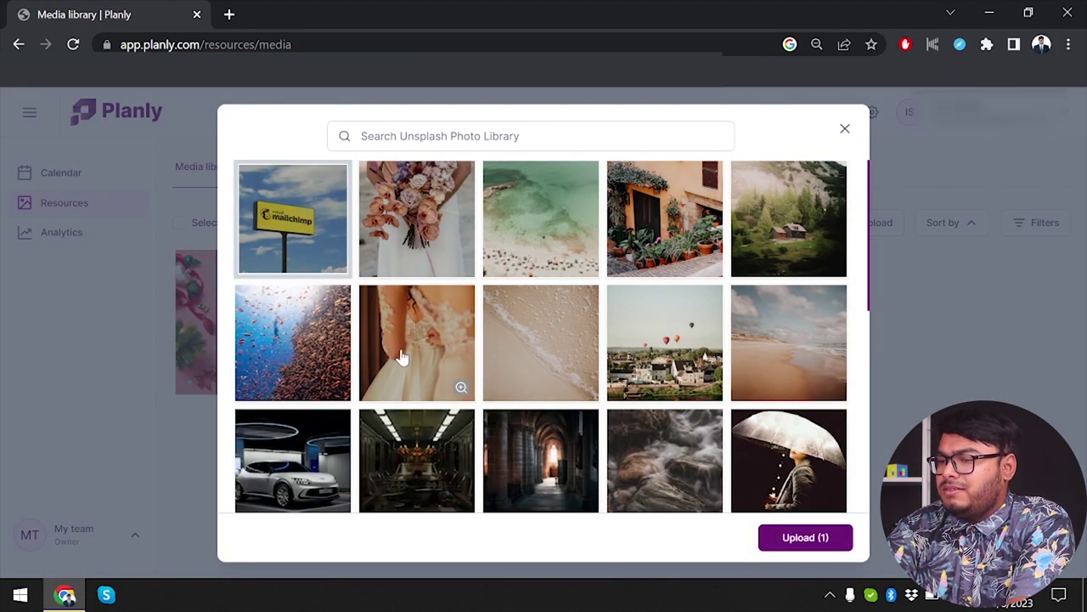
click(546, 234)
click(268, 348)
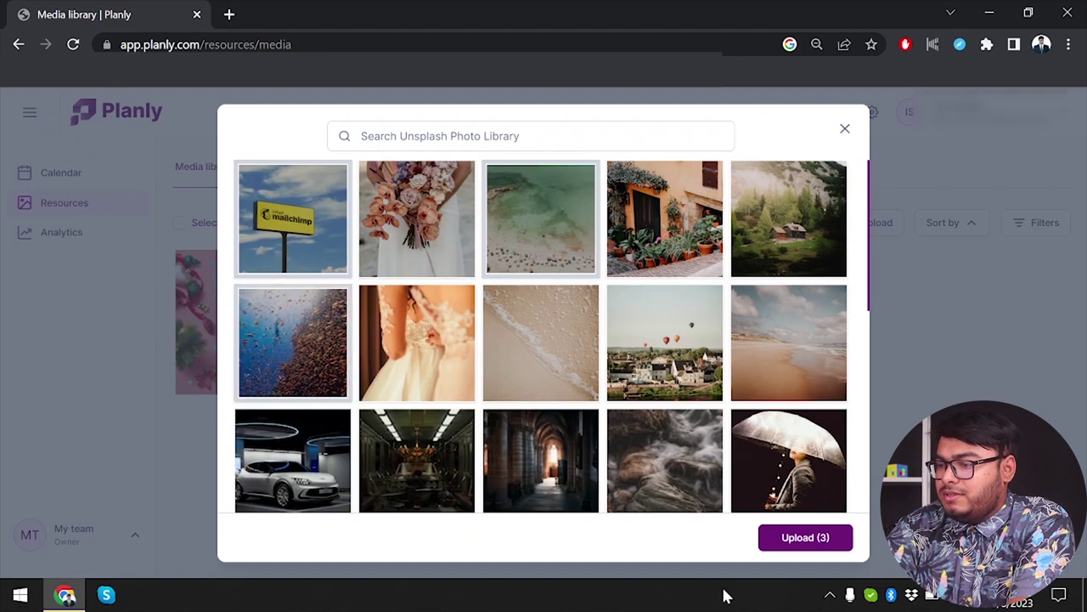
click(801, 474)
click(812, 538)
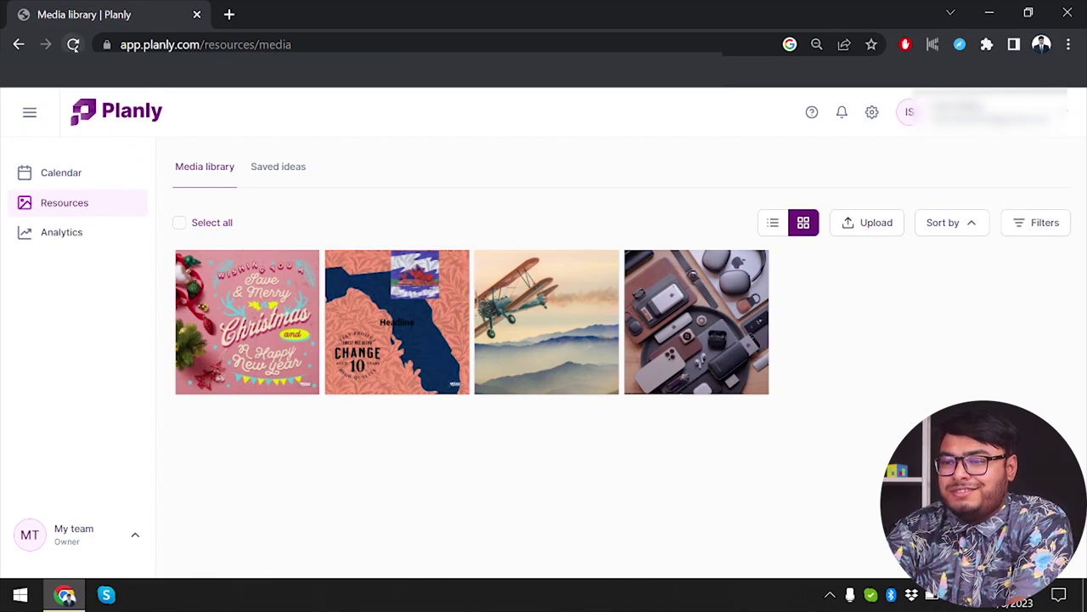
click(68, 44)
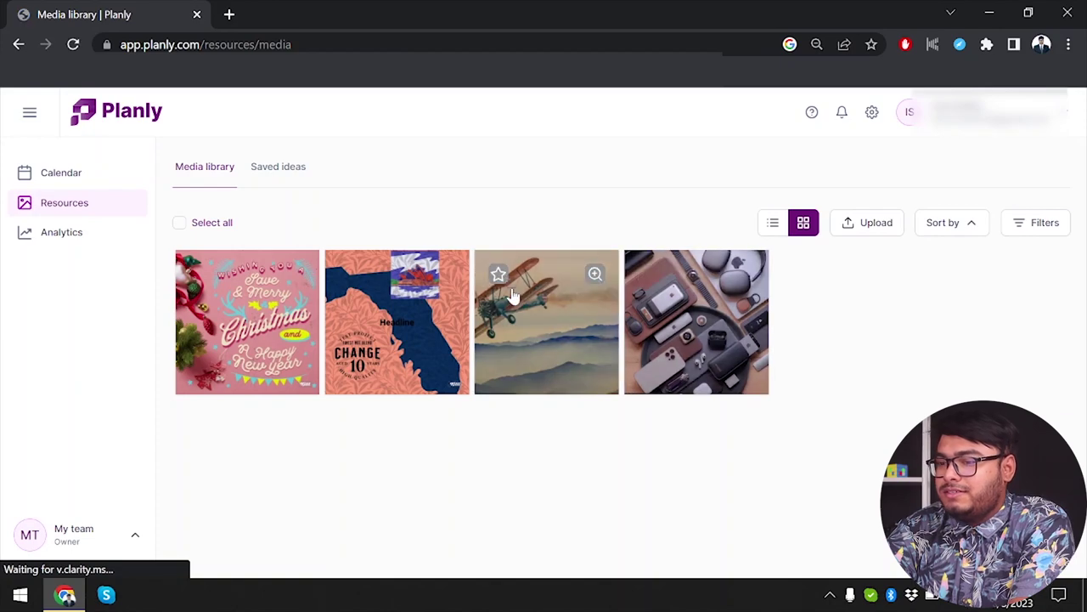
Examine the saved ideas section and the new idea form with its tag choices, and return to the media library.
click(282, 173)
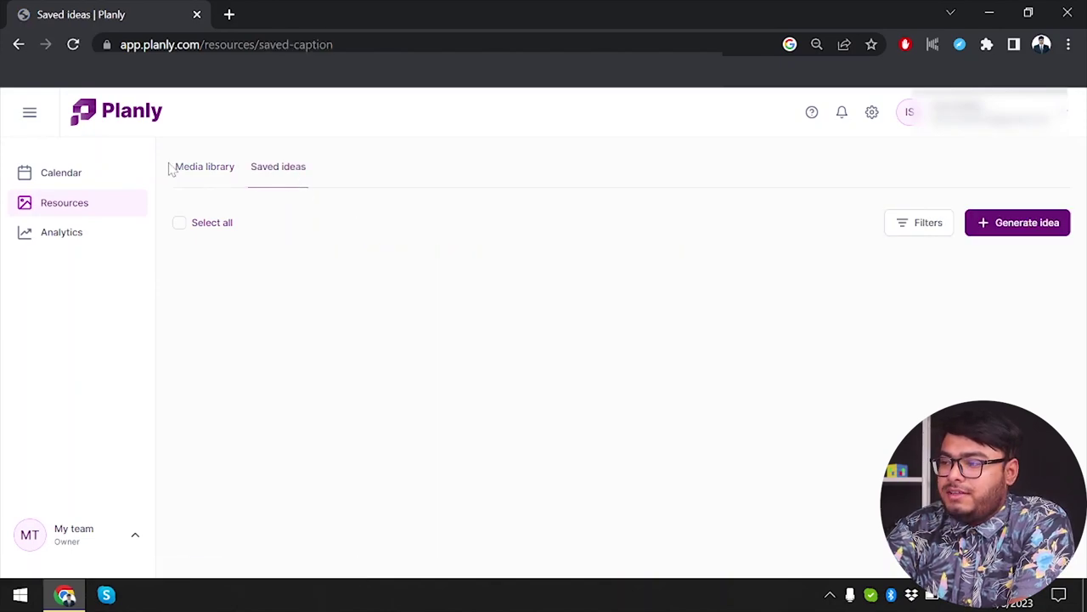
click(1043, 225)
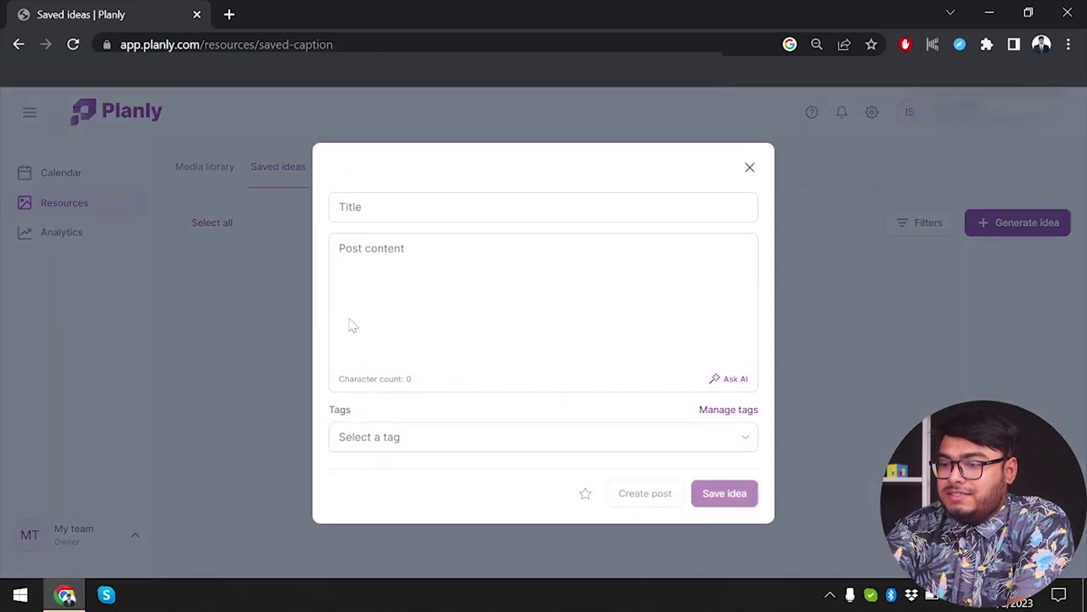
click(463, 441)
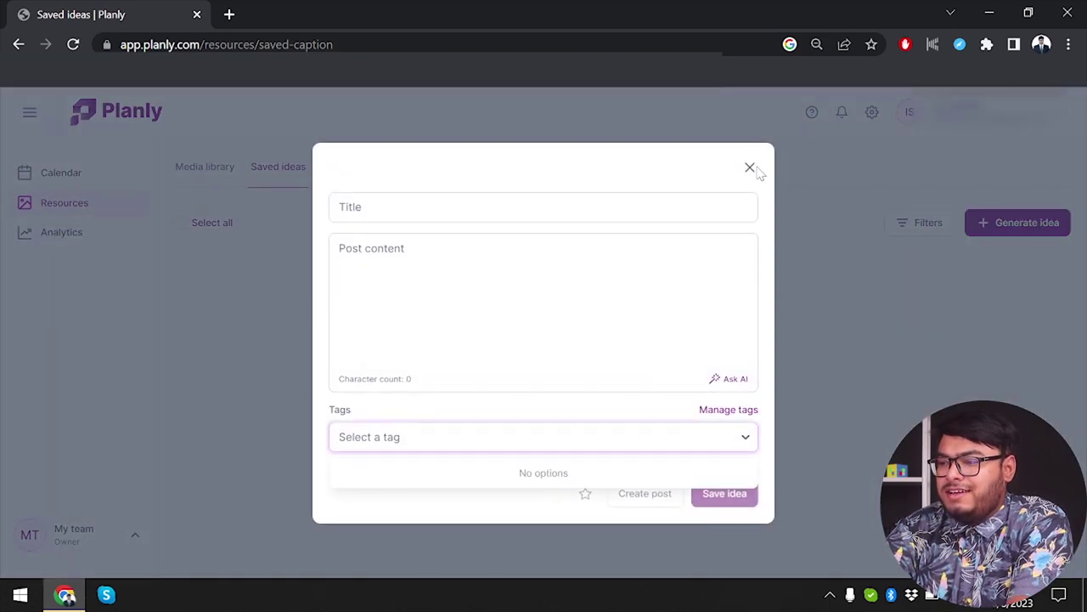
click(750, 169)
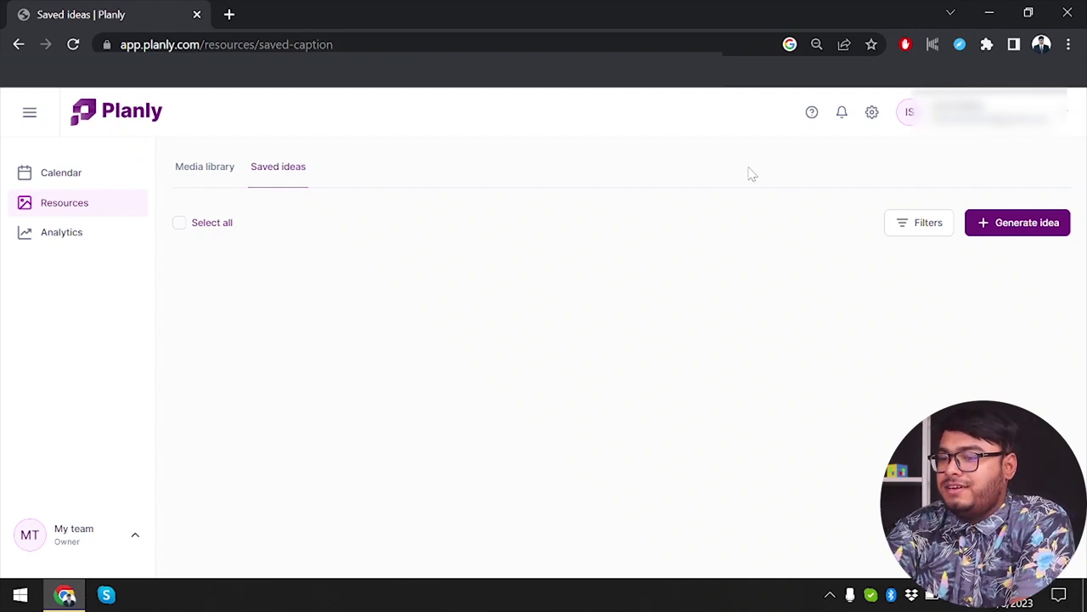
click(217, 168)
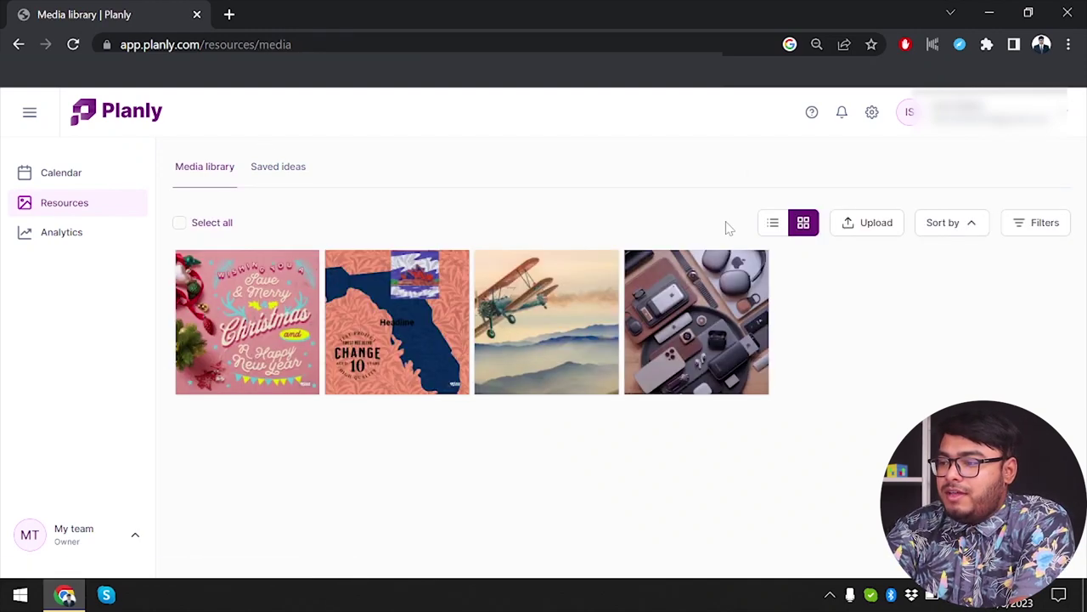
Sign in with the listed Google account for a Google Drive import, grant access and leave the file picker.
click(855, 237)
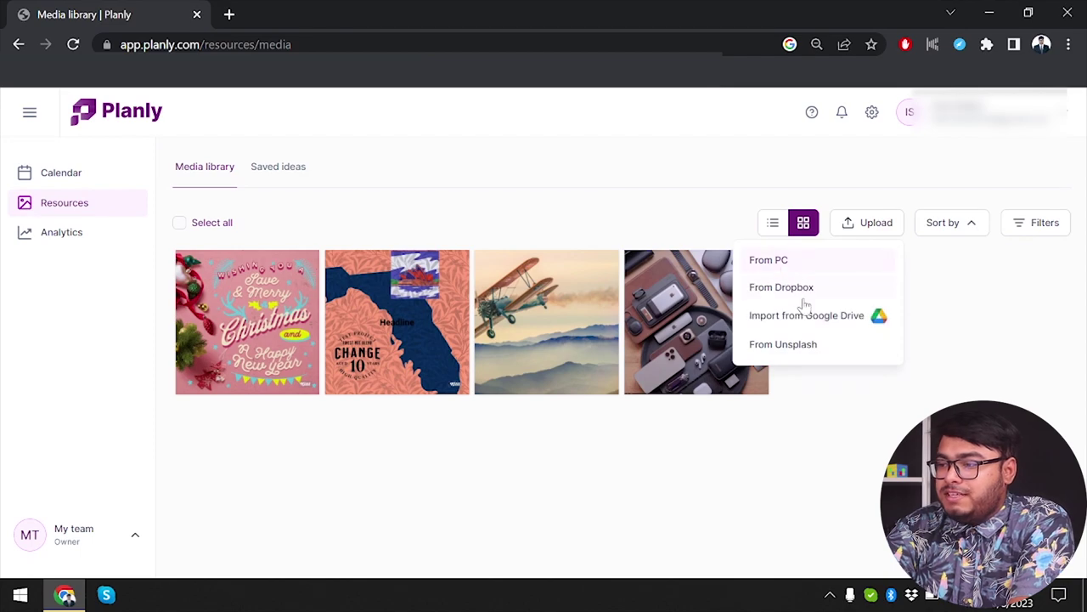
click(815, 323)
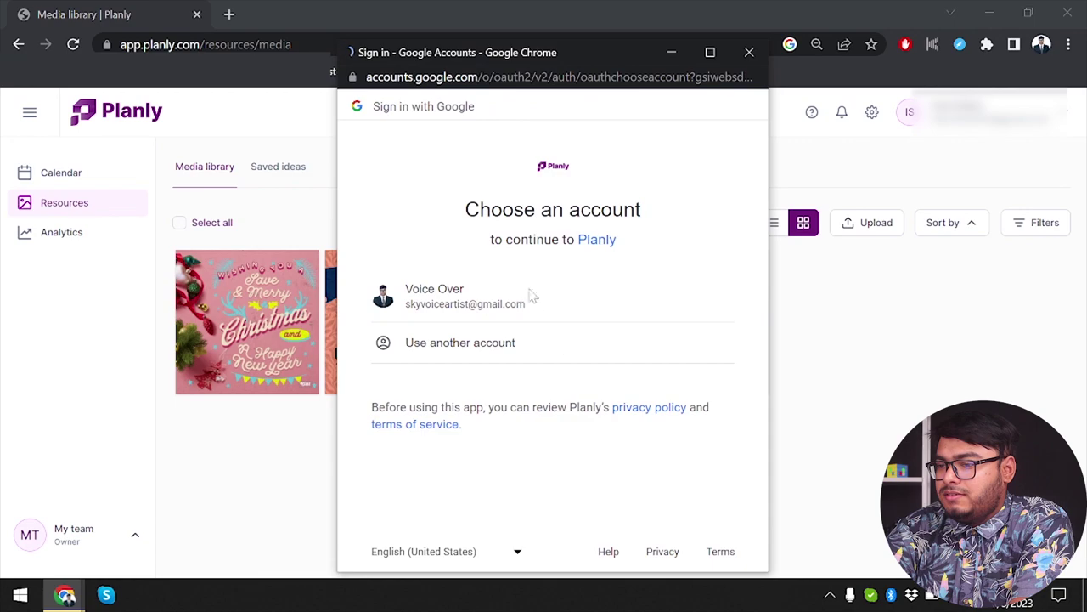
click(485, 291)
click(678, 477)
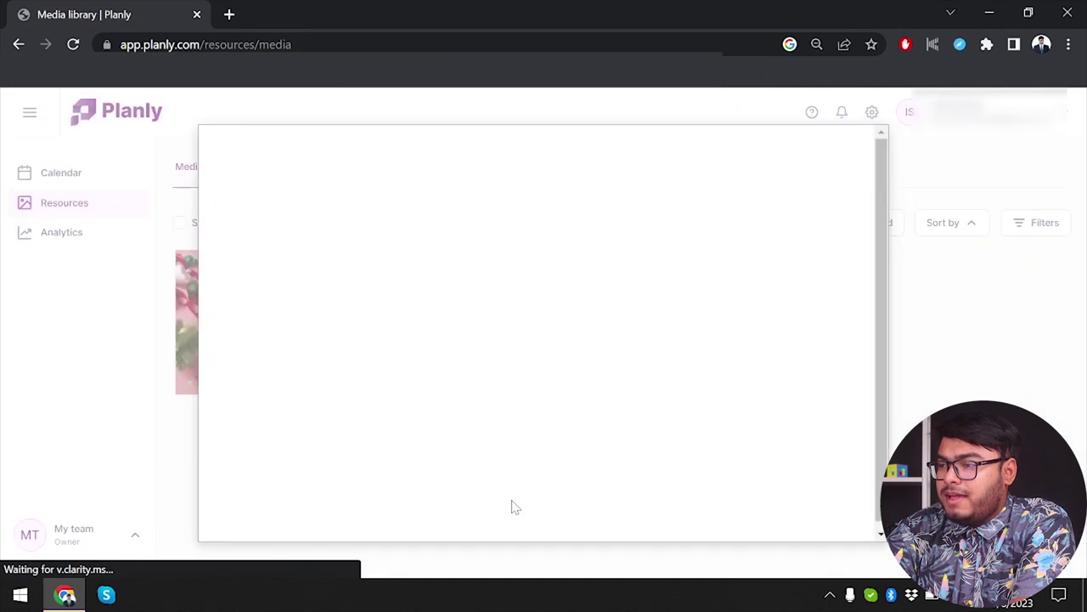
click(225, 521)
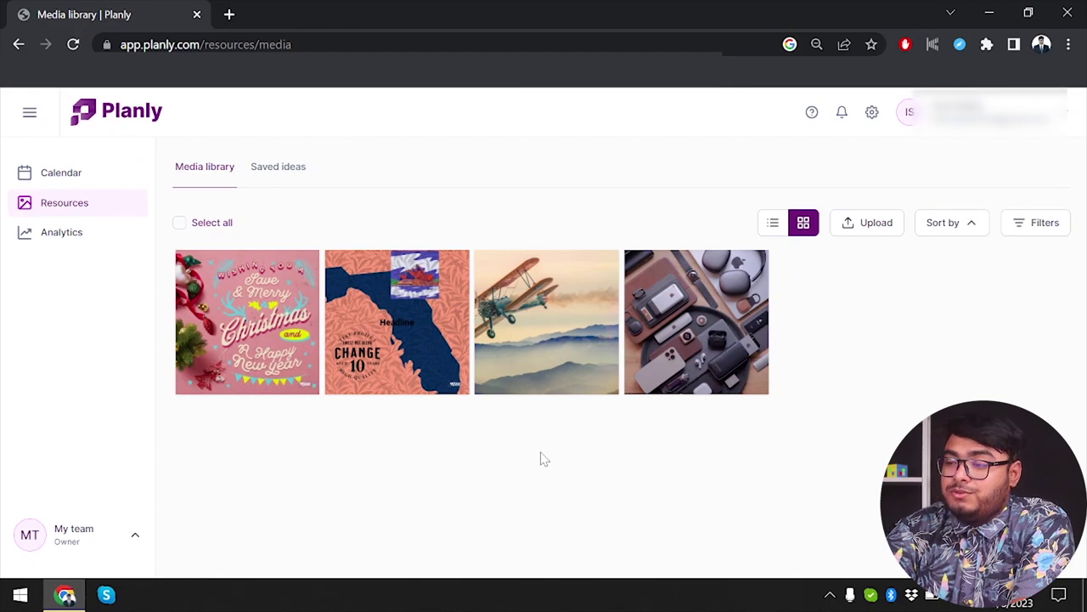
Check the suggested files in the Dropbox chooser for an import and close it.
click(878, 223)
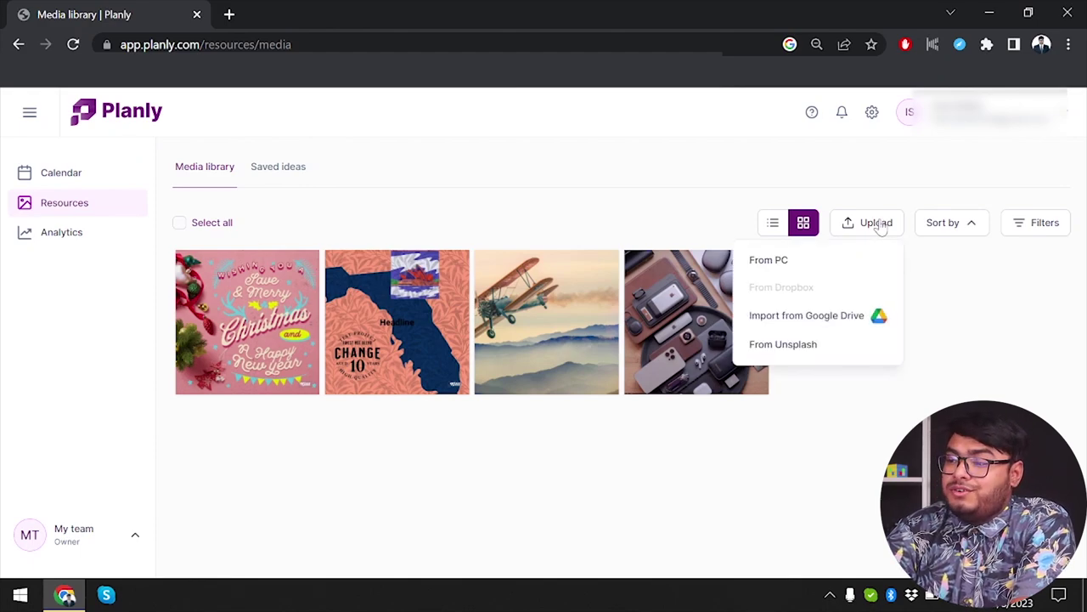
click(801, 286)
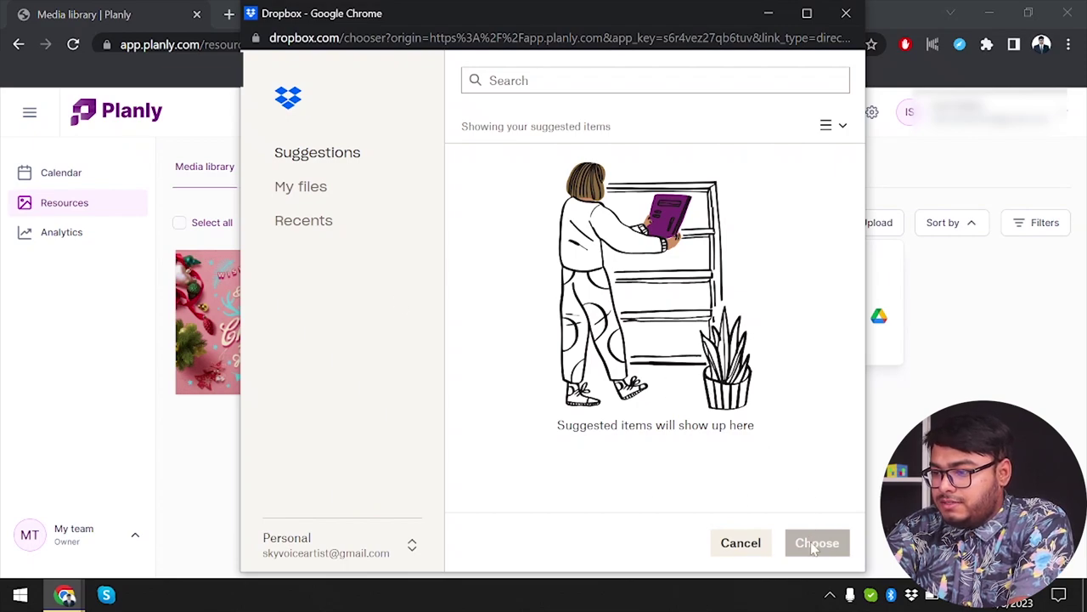
click(840, 17)
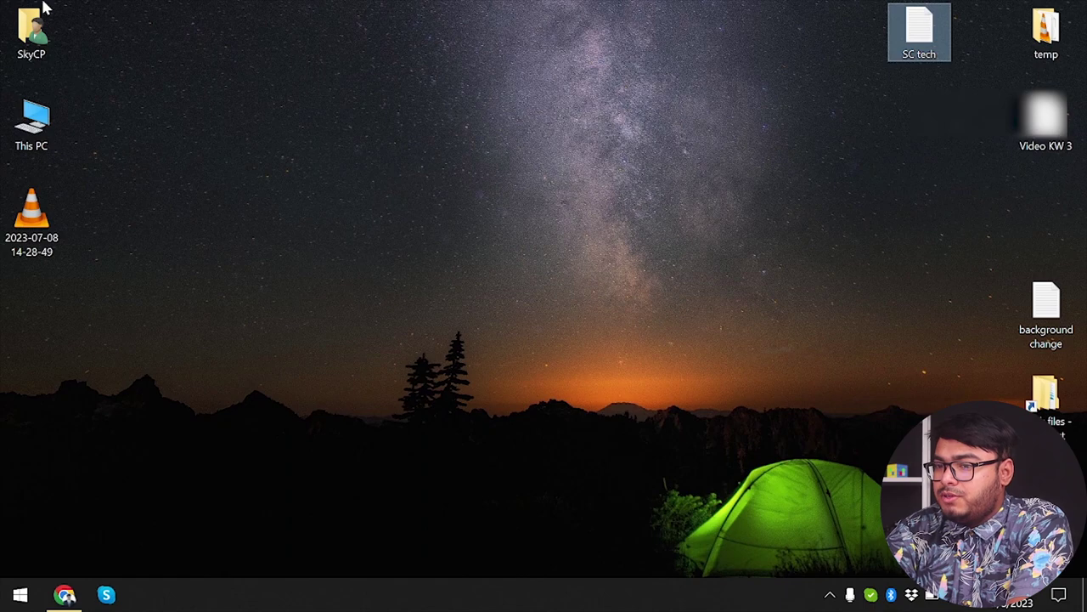
Copy the Test image from the PC's Downloads folder into the Dropbox folder and close File Explorer.
click(34, 30)
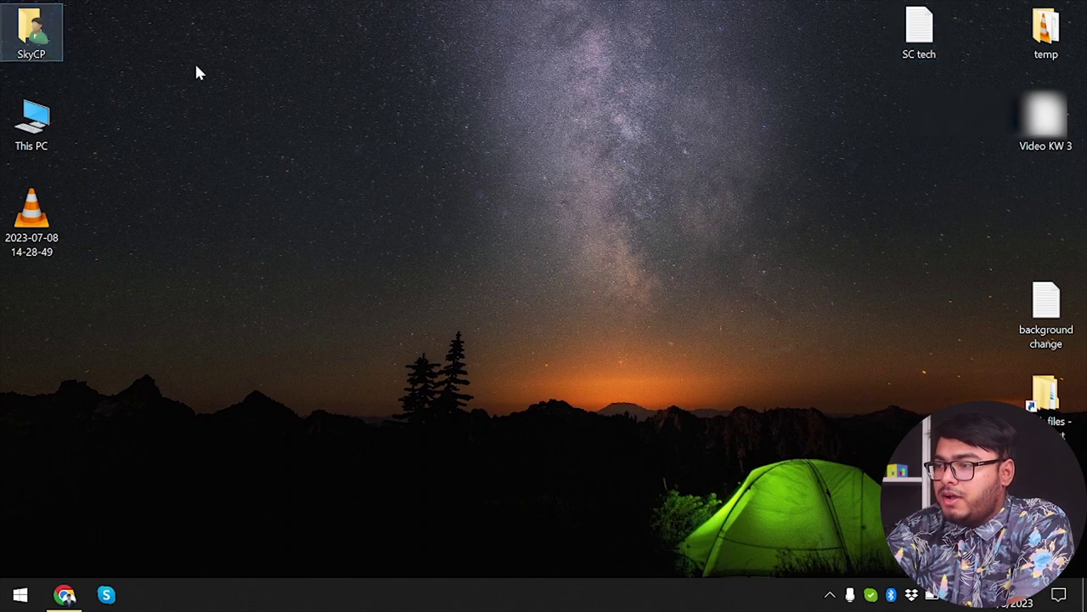
key(Return)
double_click(671, 231)
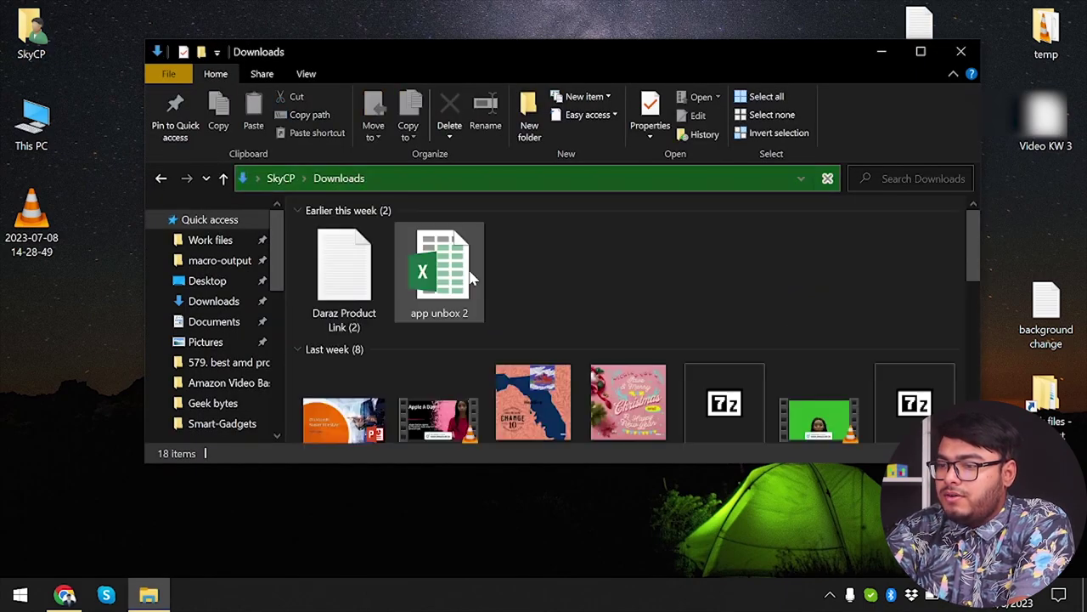
click(563, 378)
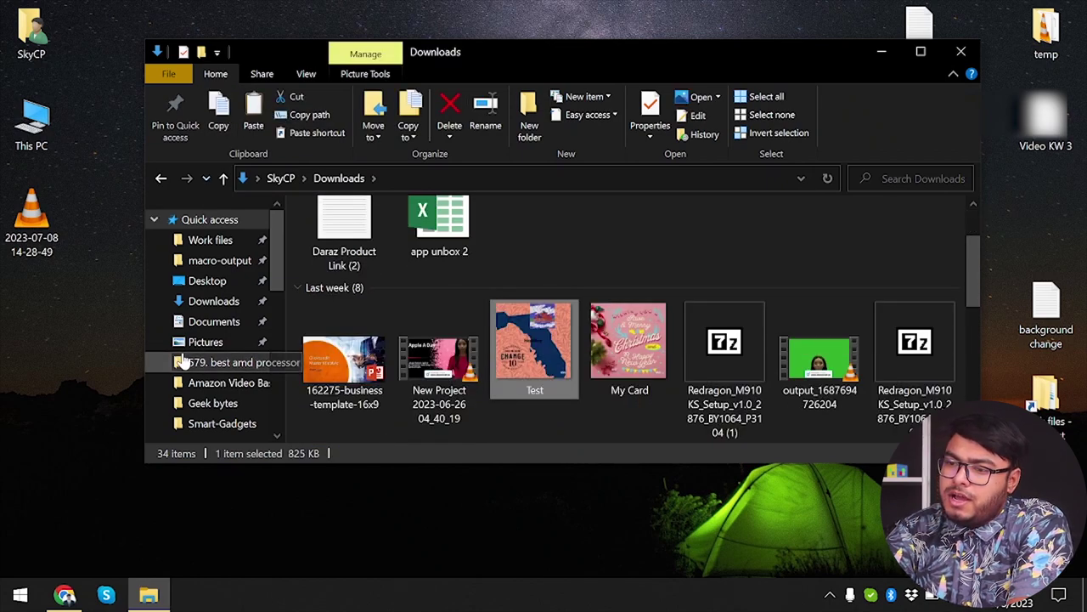
scroll(182, 362, down, 3)
click(204, 297)
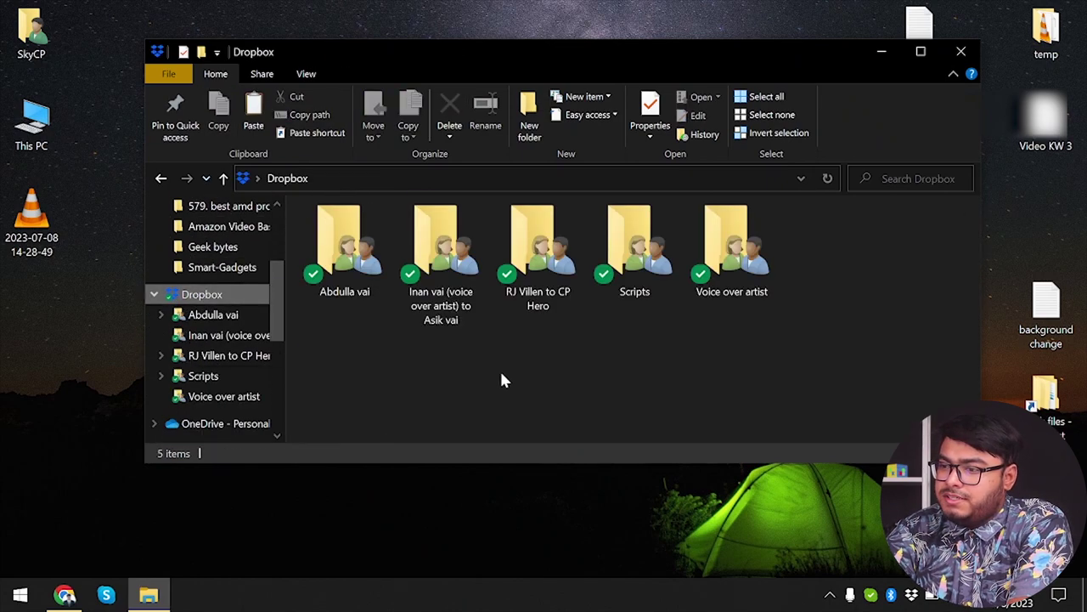
key(alt+F4)
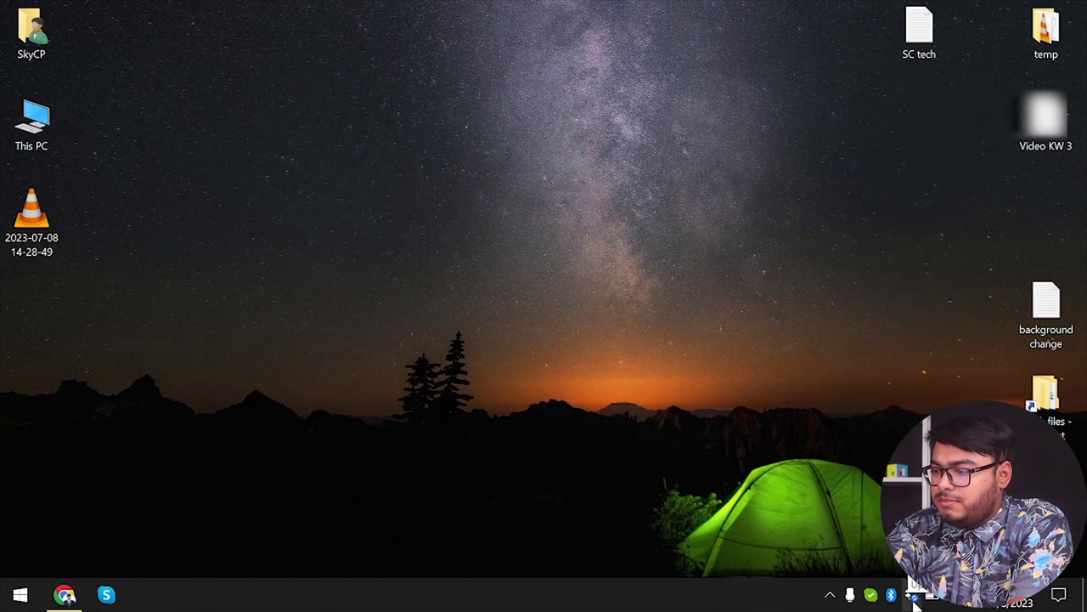
Return to Planly, choose Test.png from the top-level Dropbox folder for import into the media library, and reload the page.
click(65, 594)
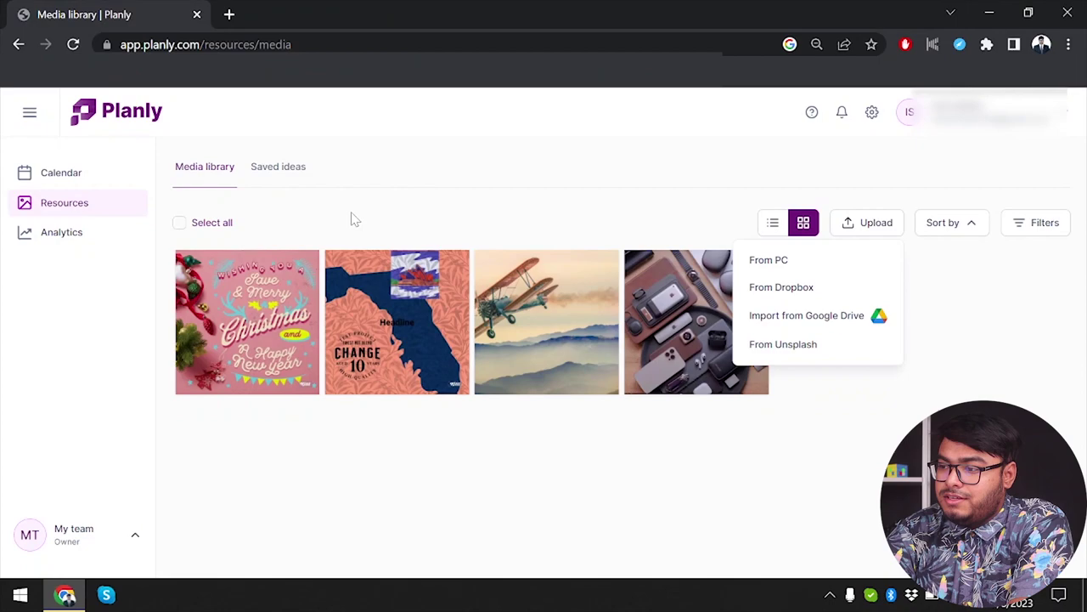
click(791, 289)
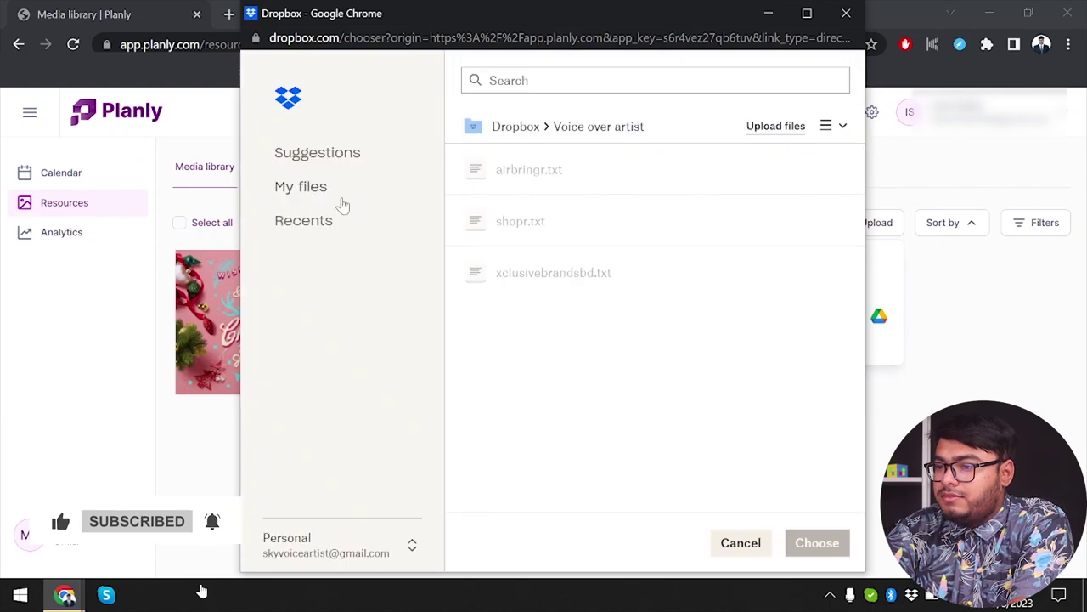
click(329, 151)
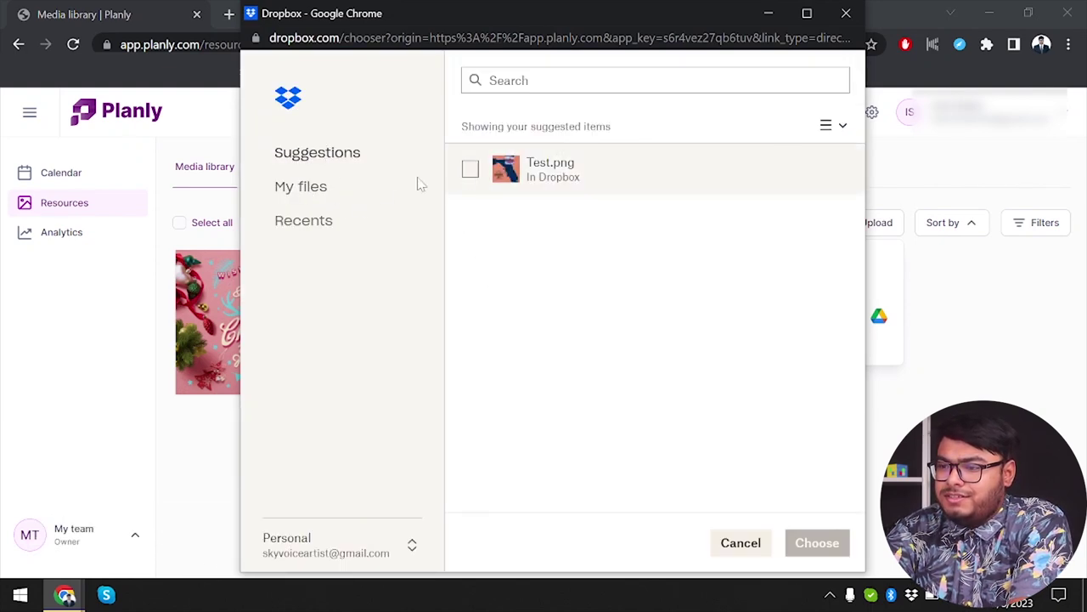
click(306, 193)
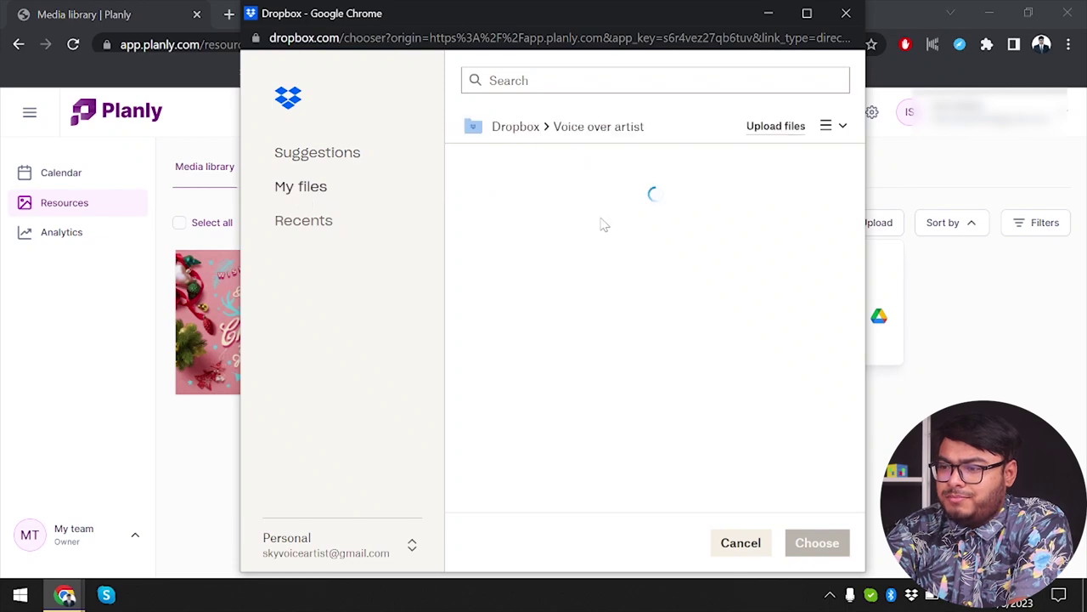
click(507, 136)
click(470, 428)
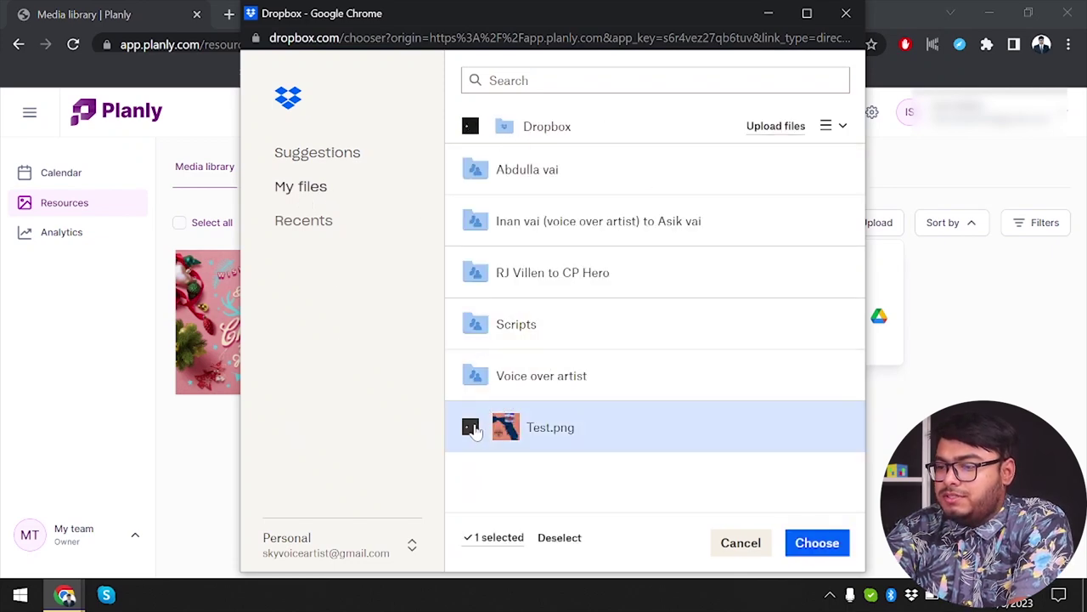
click(824, 544)
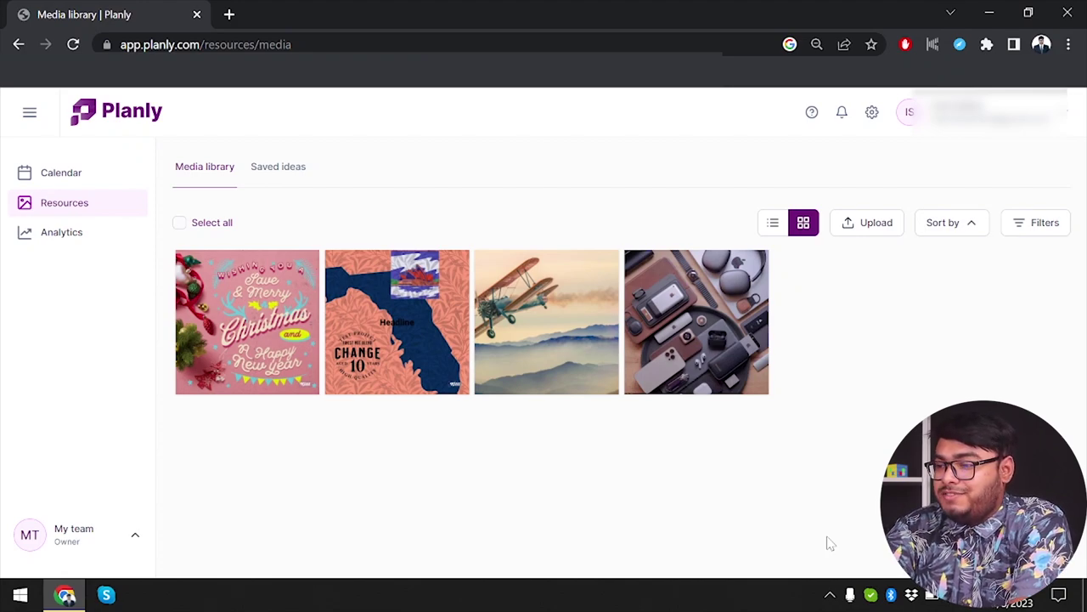
click(74, 44)
Review the media upload sources and the Instagram and Facebook analytics pages.
click(878, 223)
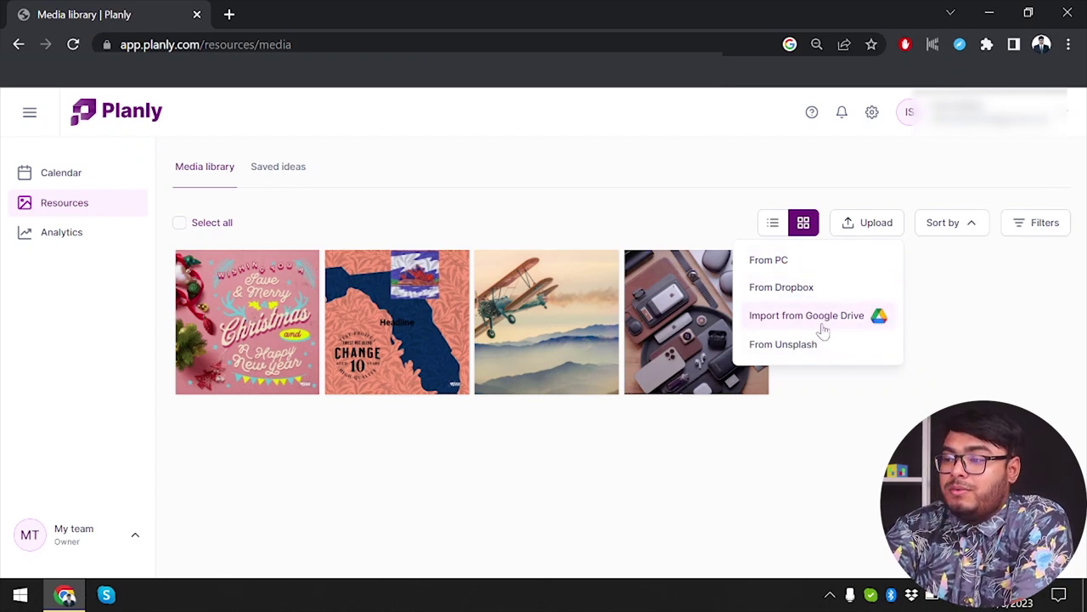
click(1079, 321)
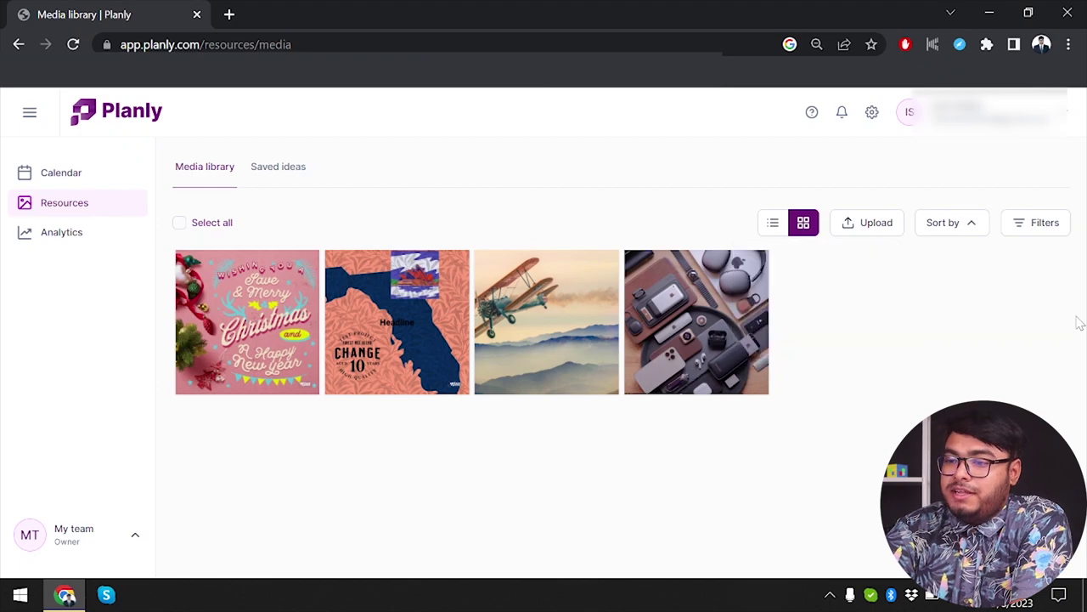
click(98, 245)
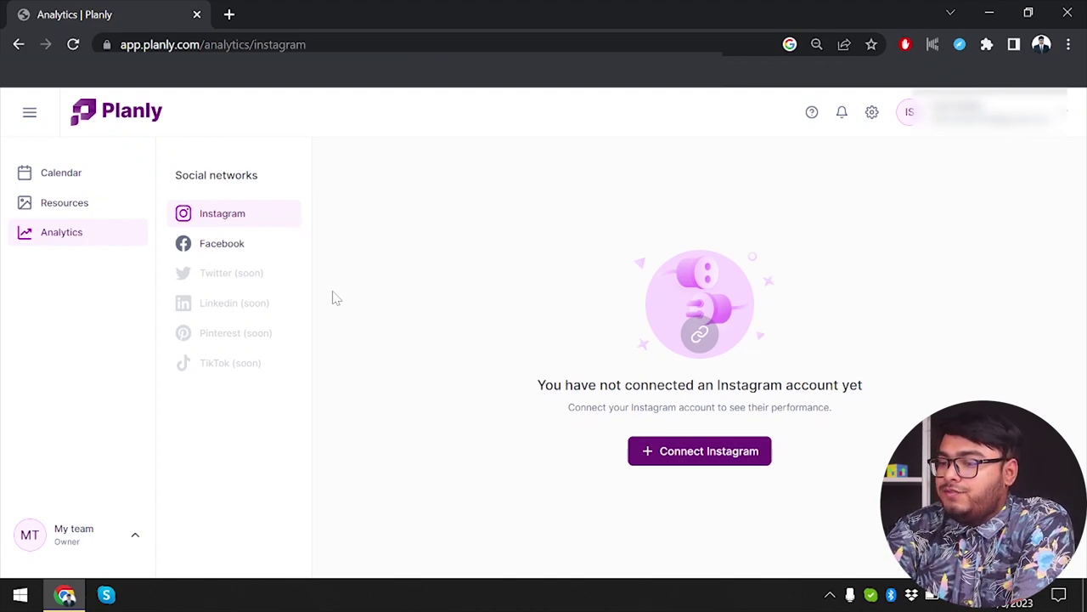
click(255, 250)
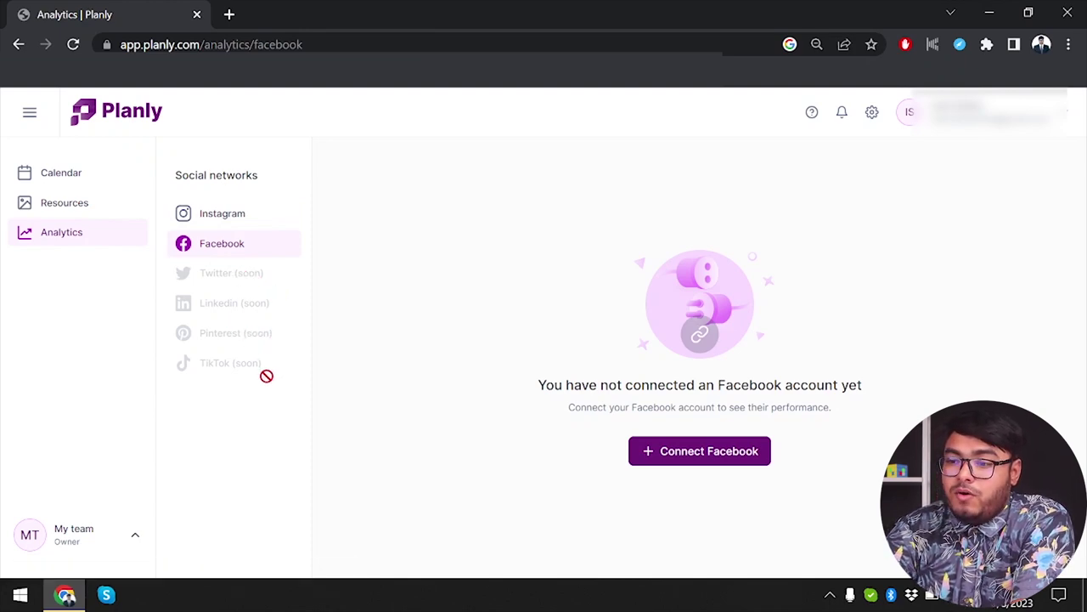
Start a new Twitter post from the calendar with the content "Test post for Planly", accepting the capitalization correction.
click(73, 174)
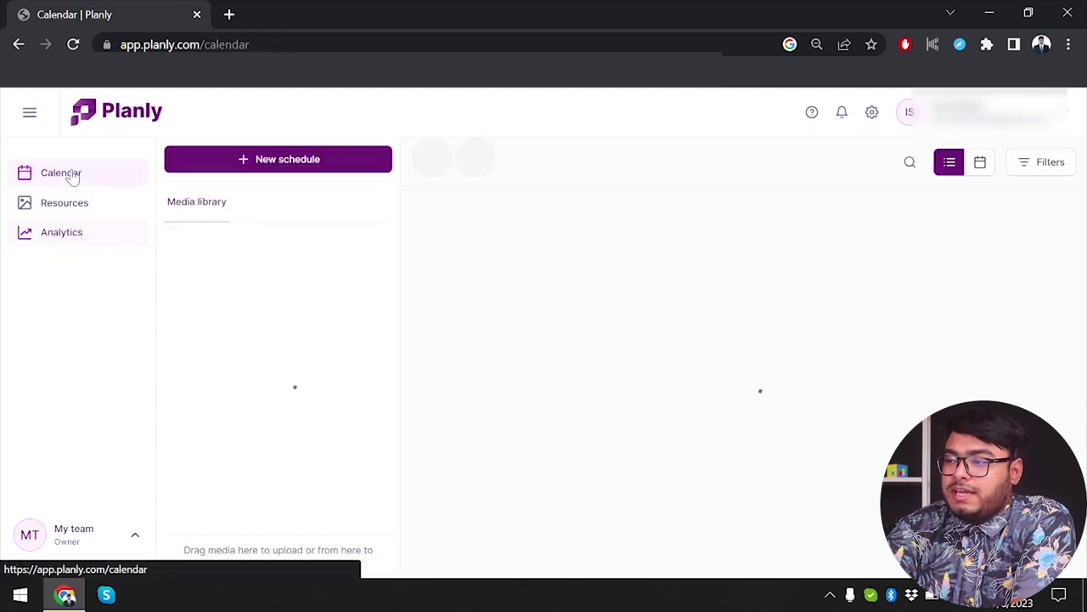
click(289, 158)
click(286, 154)
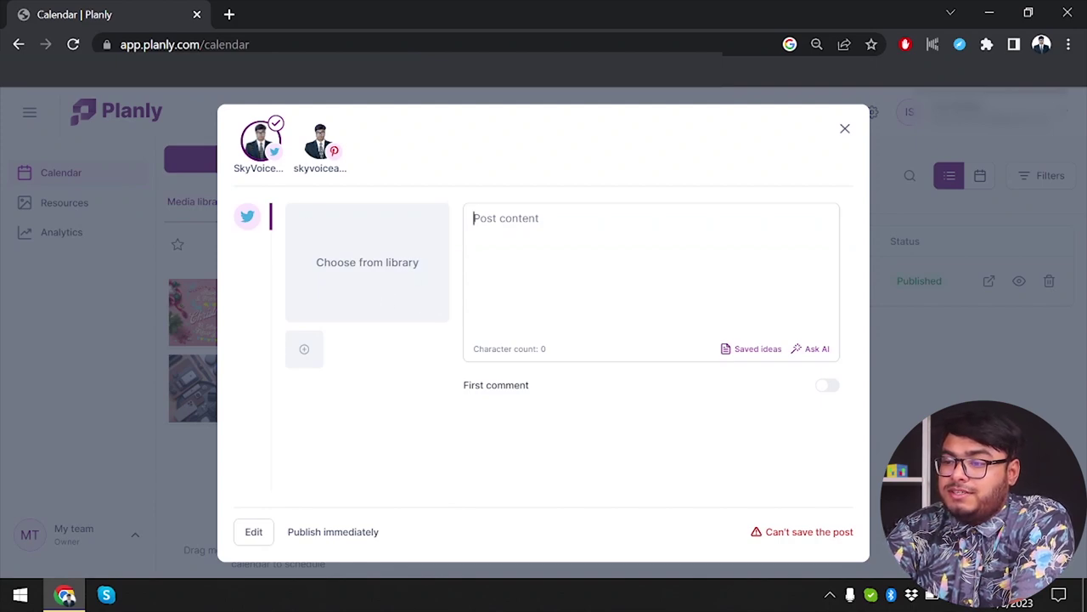
click(474, 218)
text(Test post for planly)
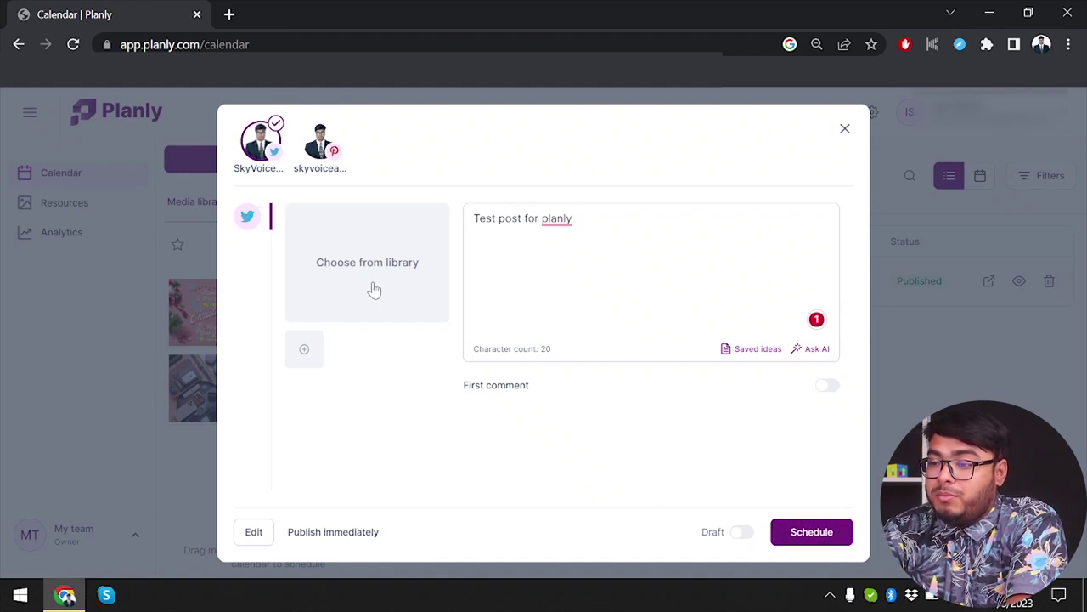
mouse_move(557, 219)
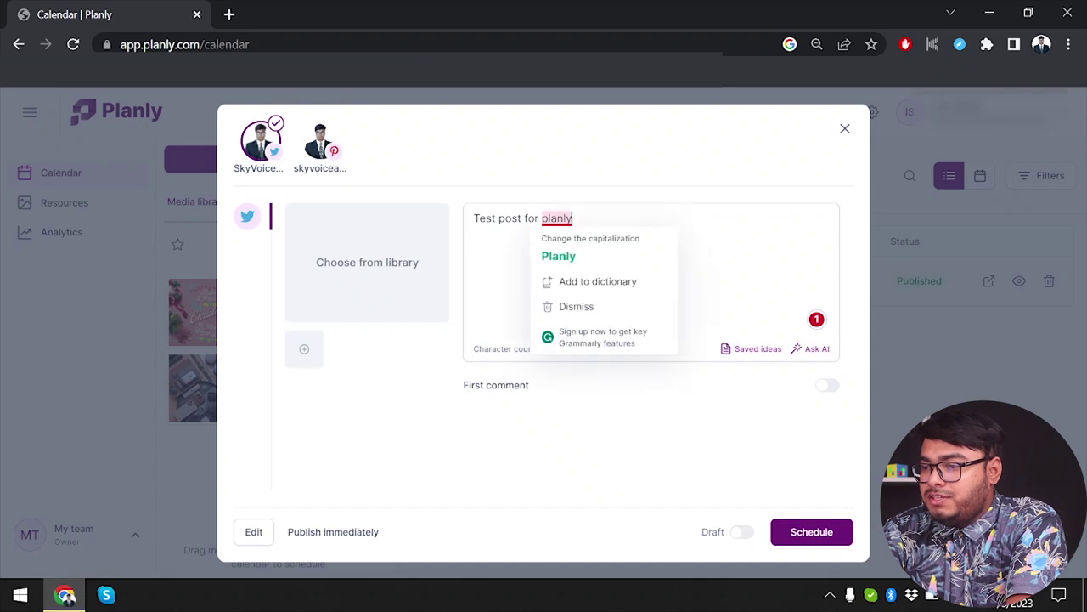
click(558, 255)
Turn off immediate sharing and set the Twitter post's publish time to July 12, 2023, 7:00 AM.
click(253, 542)
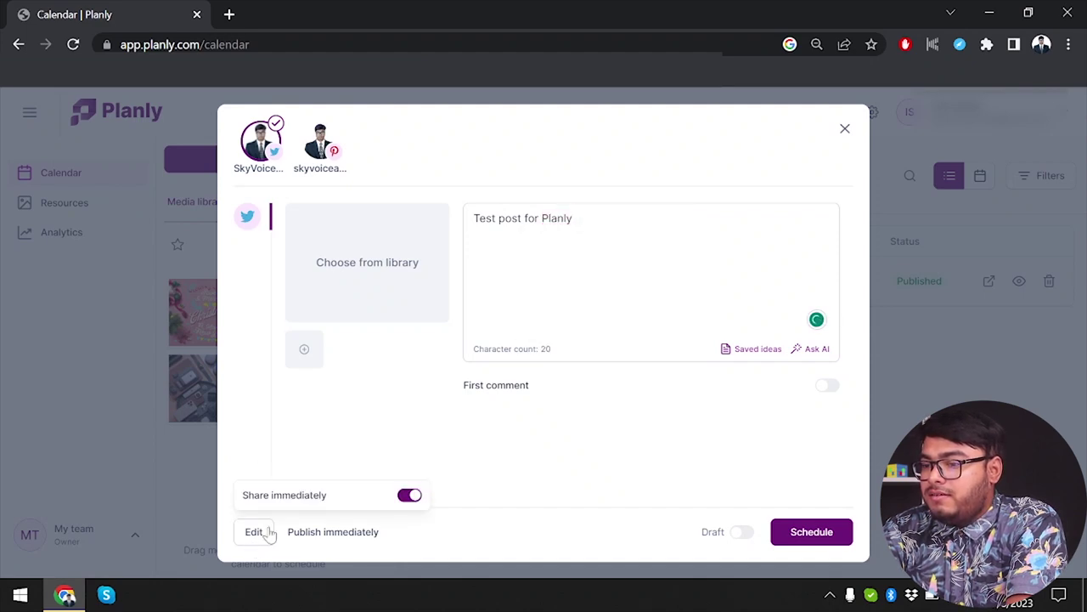
click(410, 495)
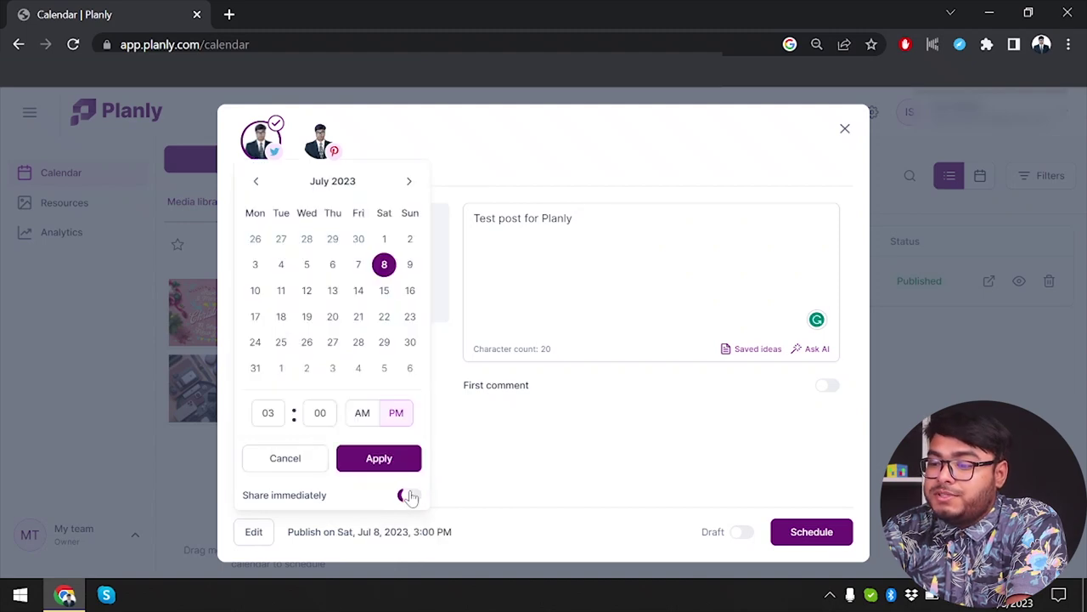
click(305, 293)
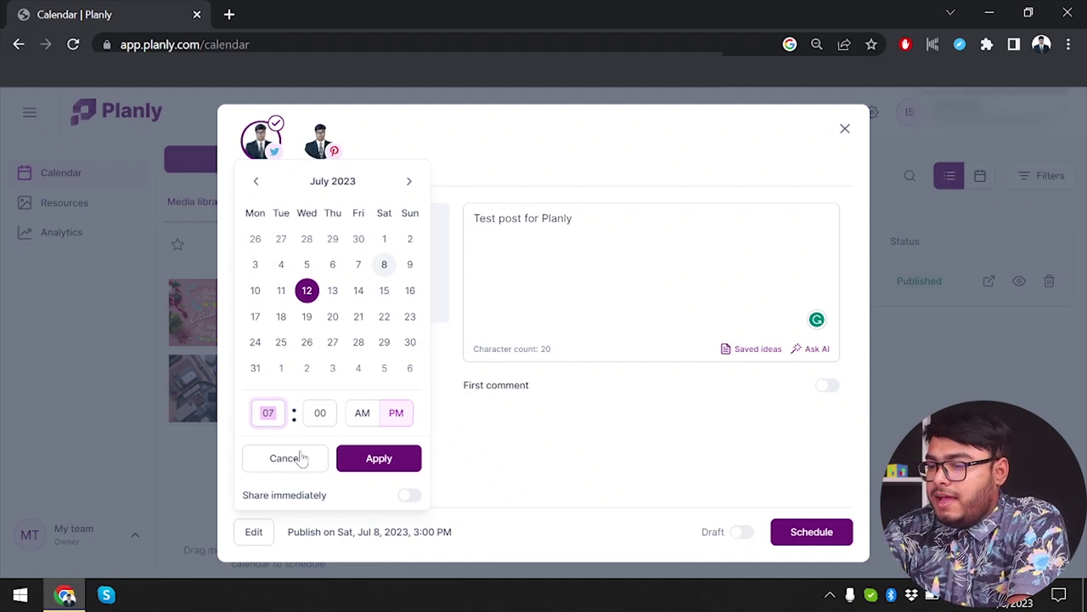
click(368, 412)
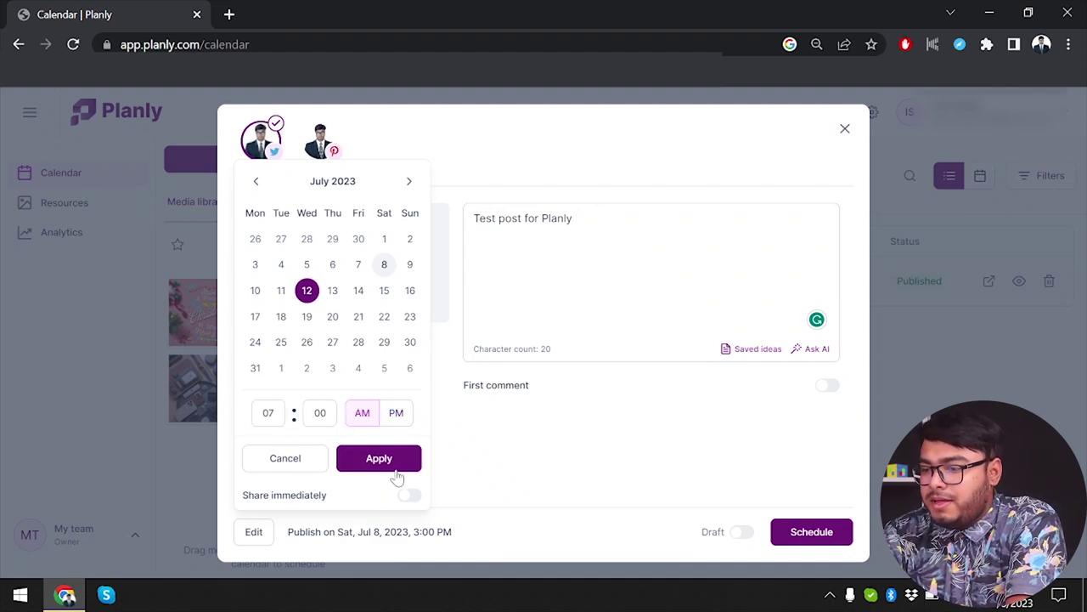
click(402, 472)
Attach the Christmas greeting image from the library to the Twitter post and schedule it.
click(364, 262)
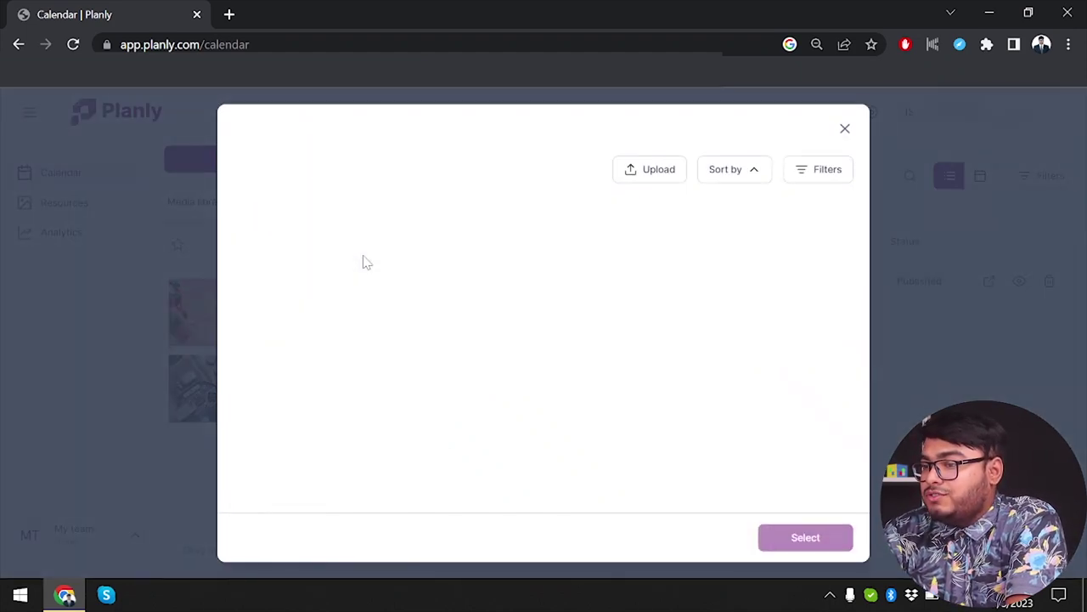
click(257, 249)
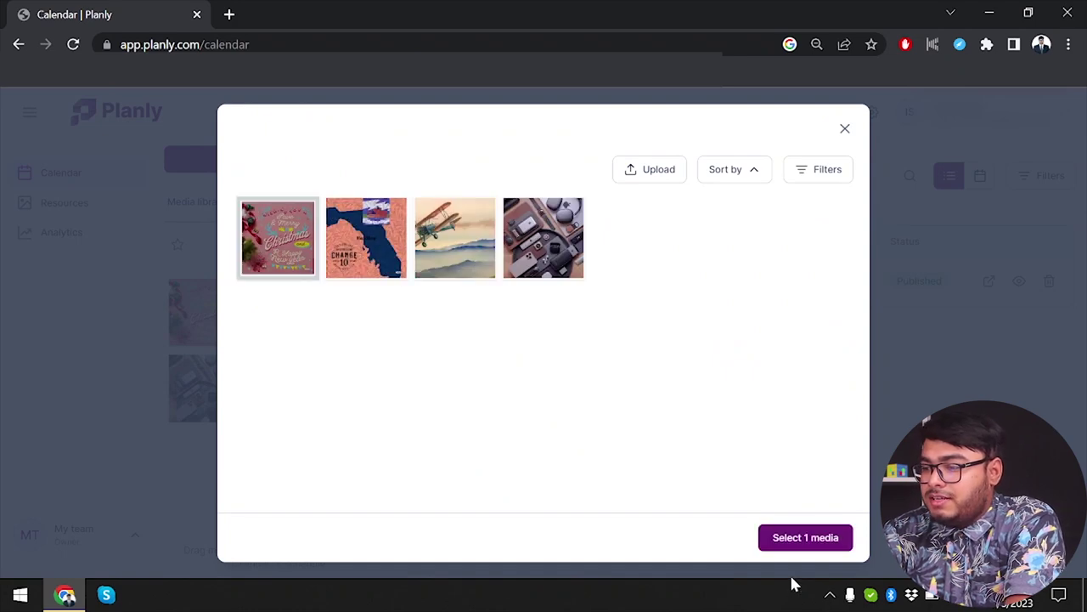
click(833, 538)
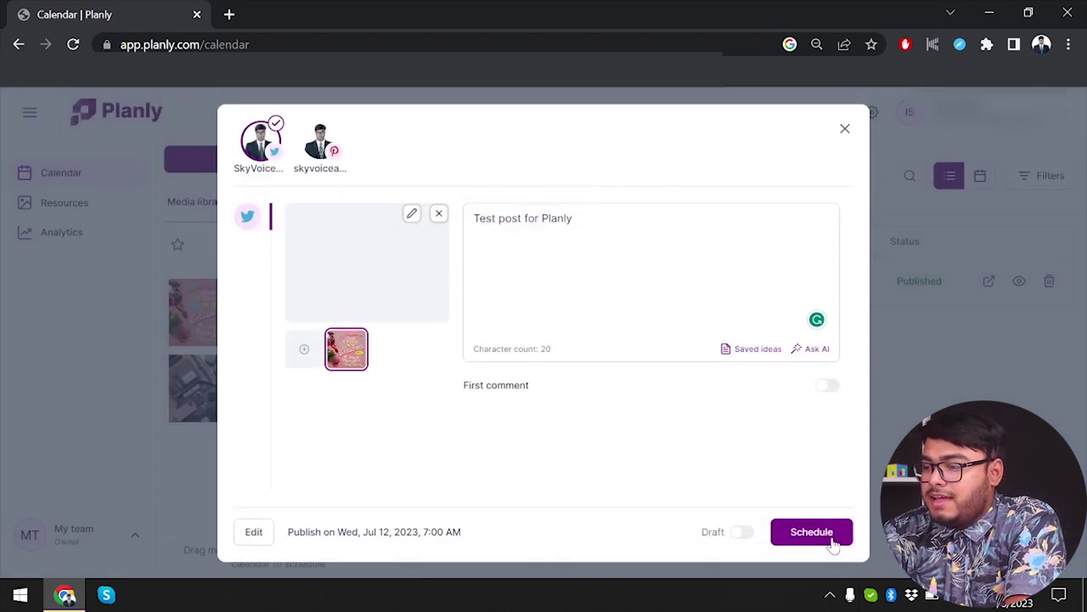
click(833, 539)
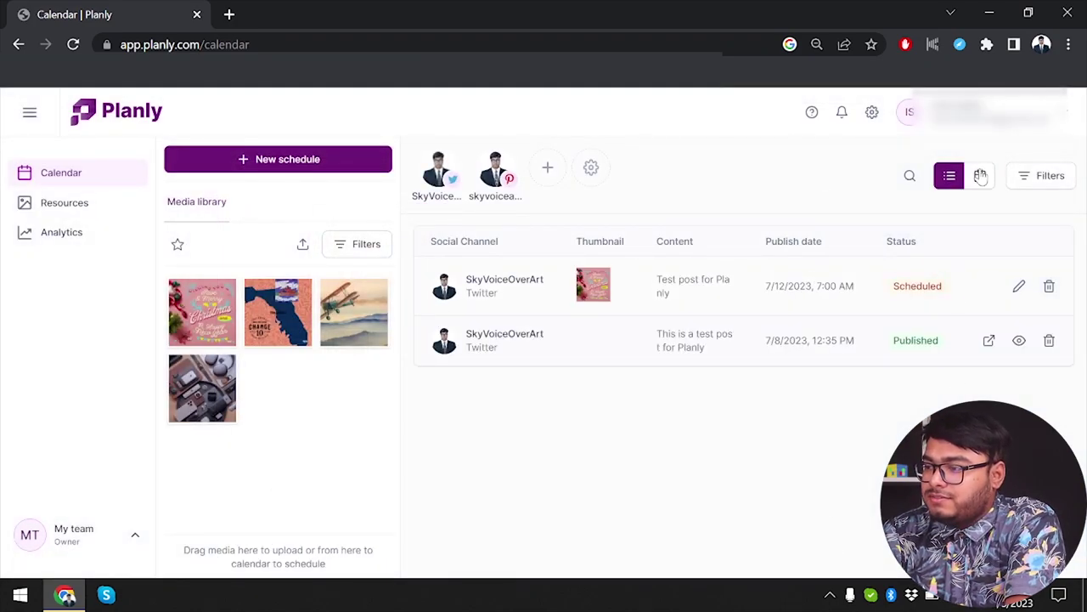
Start a new post for the Pinterest channel with the content "Test post for Planly".
click(497, 168)
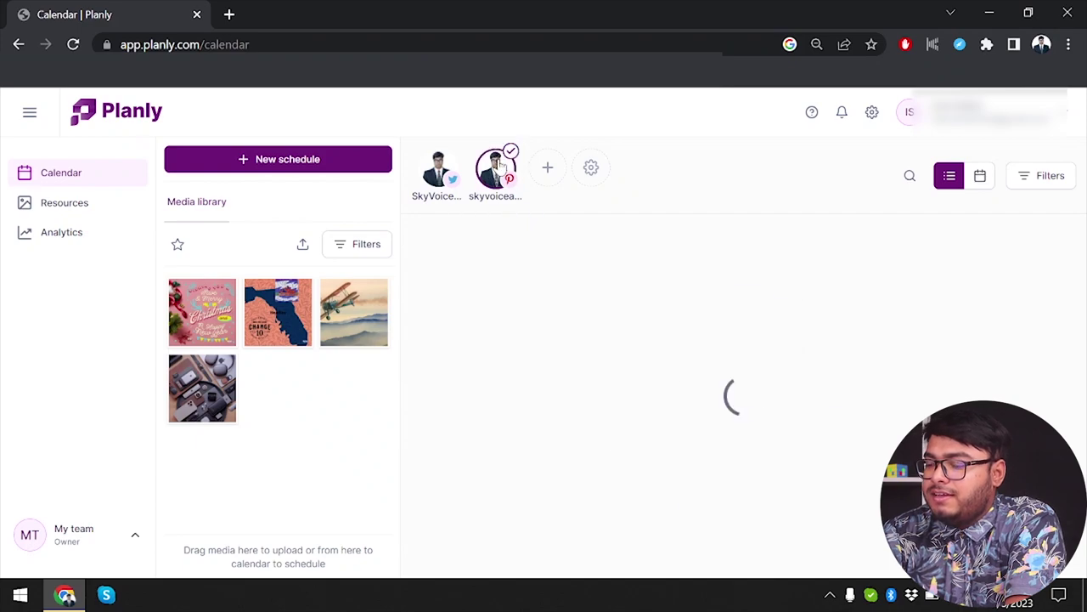
click(776, 498)
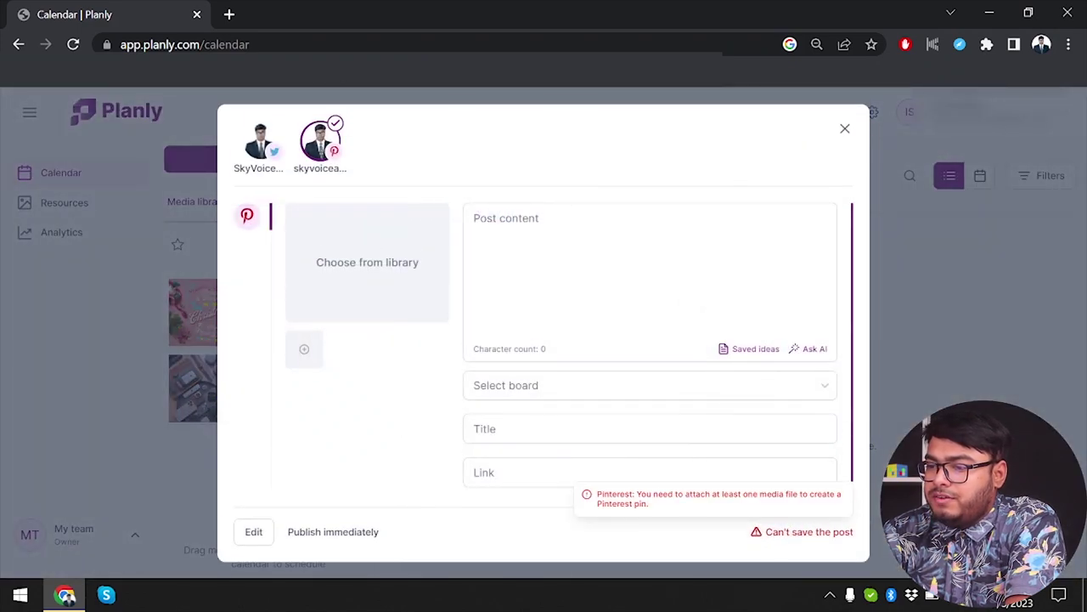
click(255, 532)
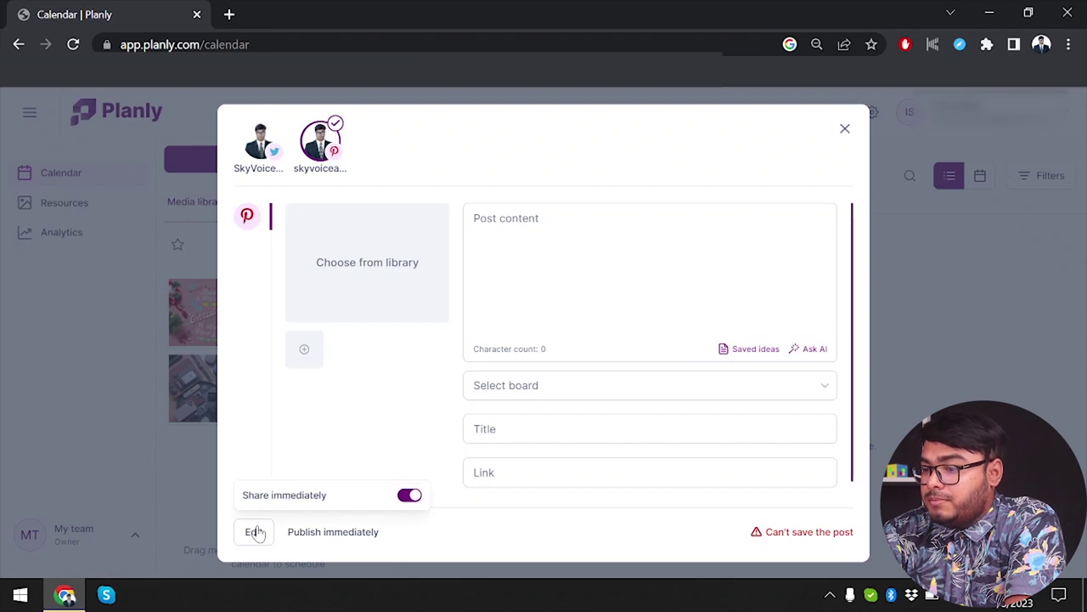
click(474, 219)
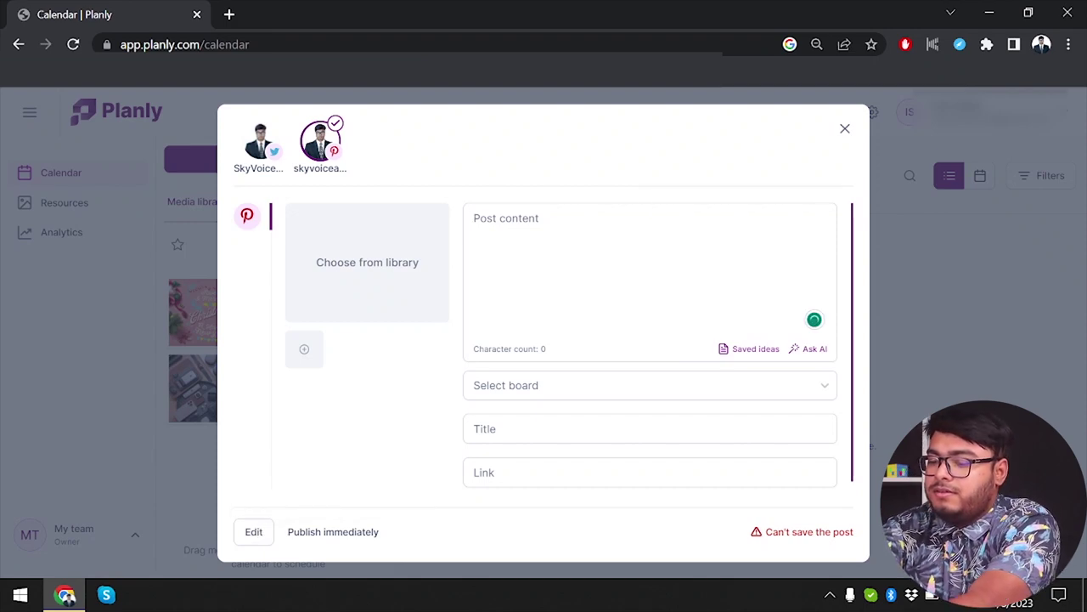
text(Test post )
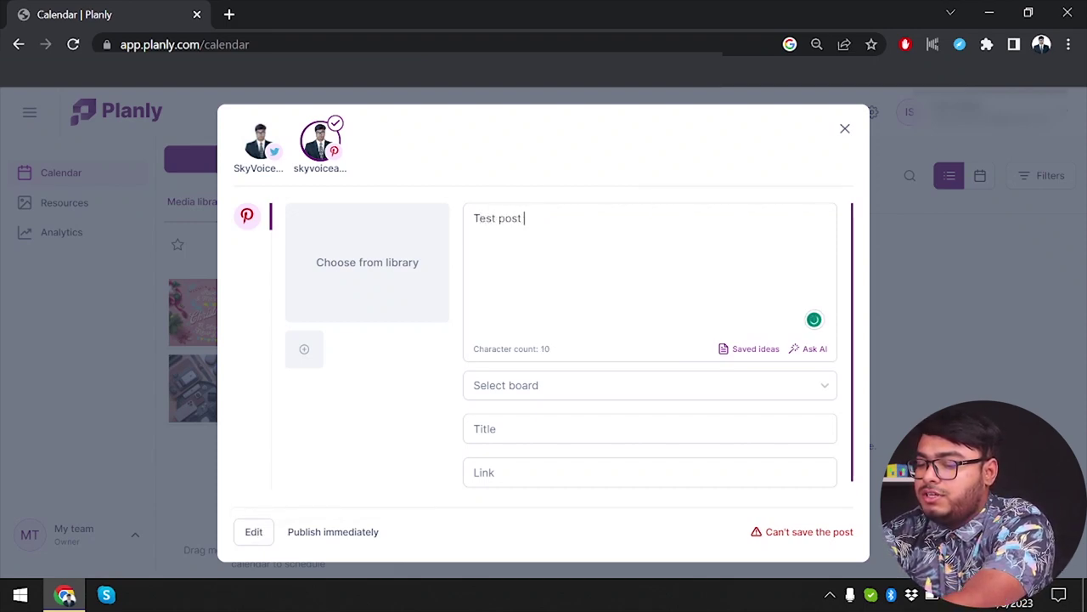
text(for Plan)
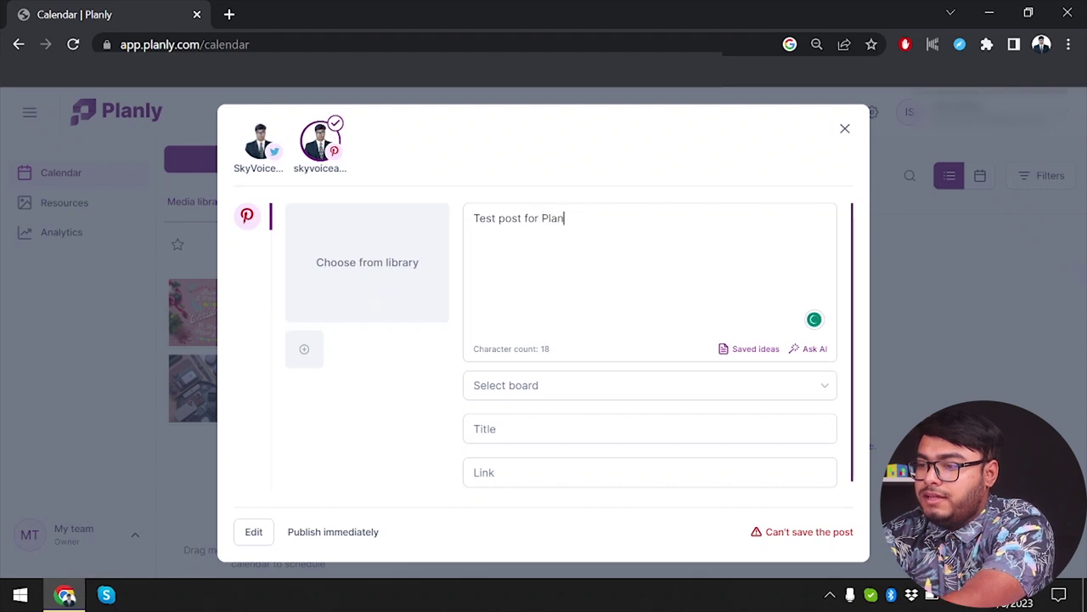
text(ly)
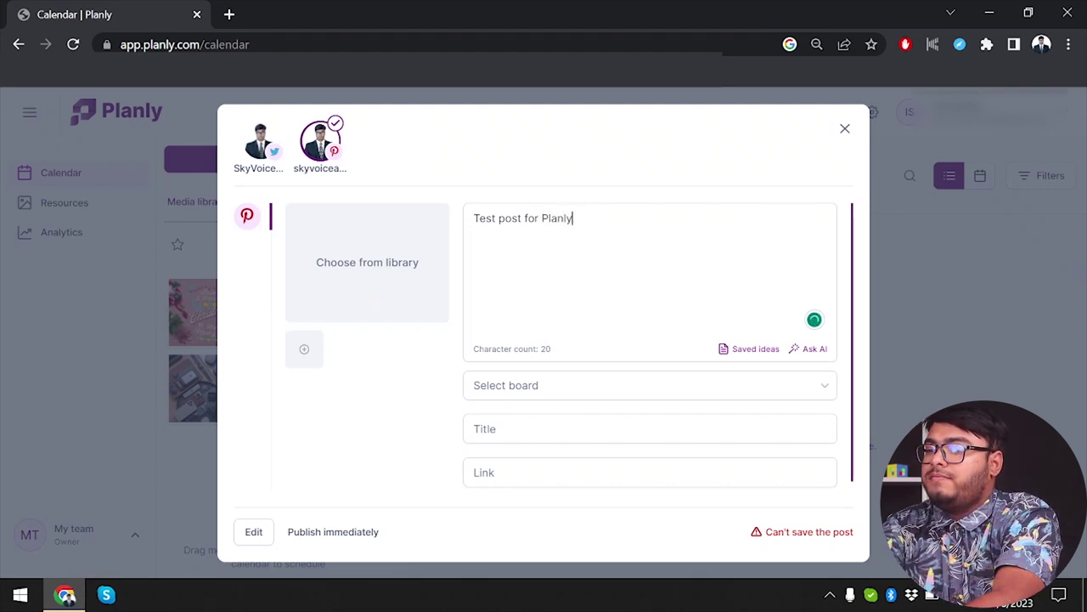
Attach the orange and blue Headline image from the library to the Pinterest post.
click(403, 291)
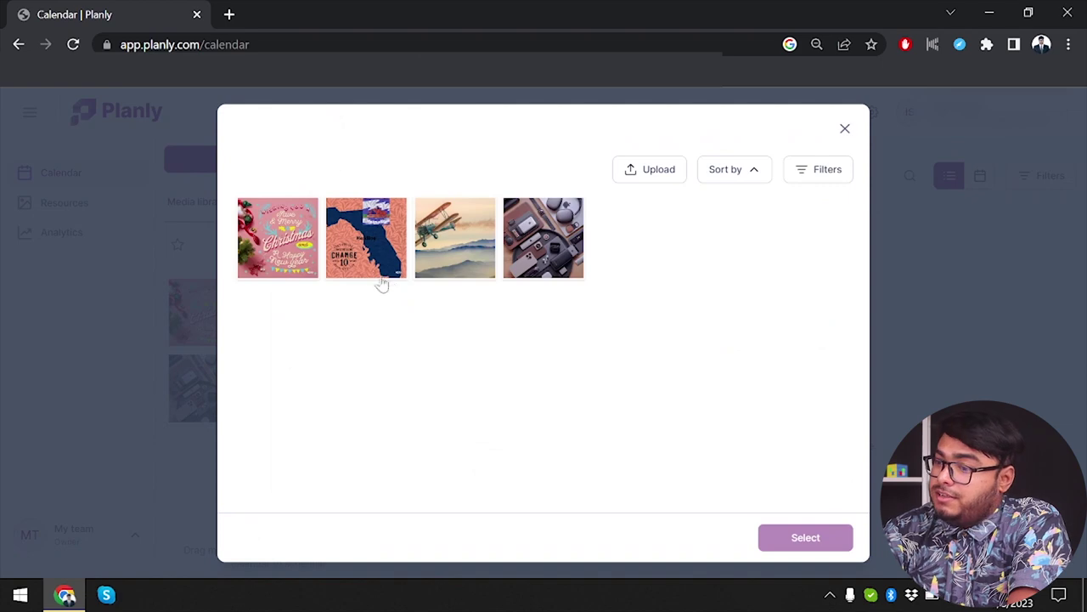
click(361, 259)
click(805, 538)
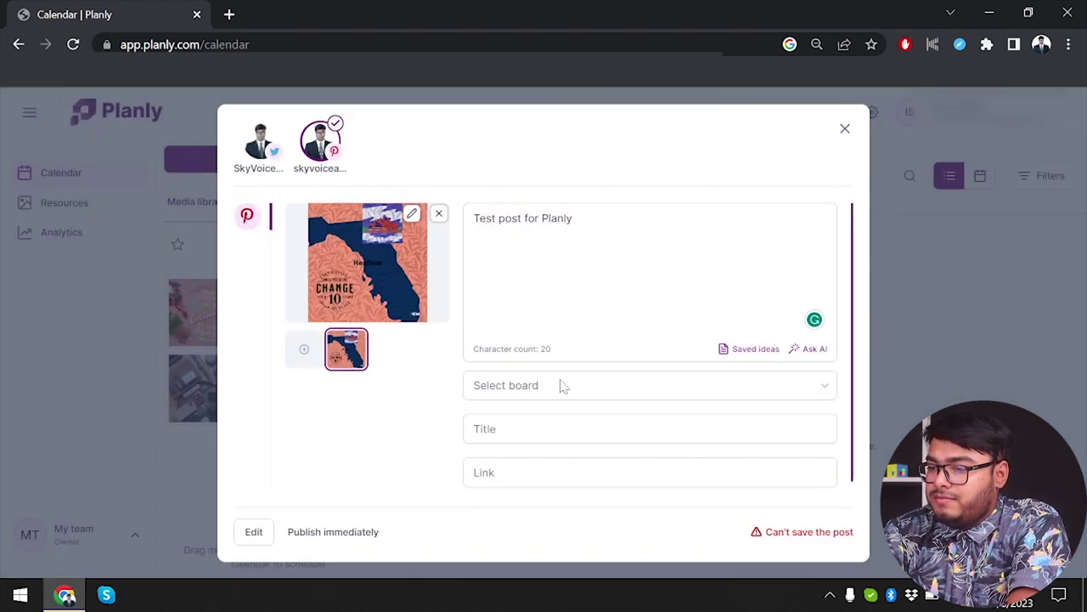
Assign the pin to the Quick saves board, title it "test", and submit it for immediate publishing without a link.
click(563, 385)
click(544, 420)
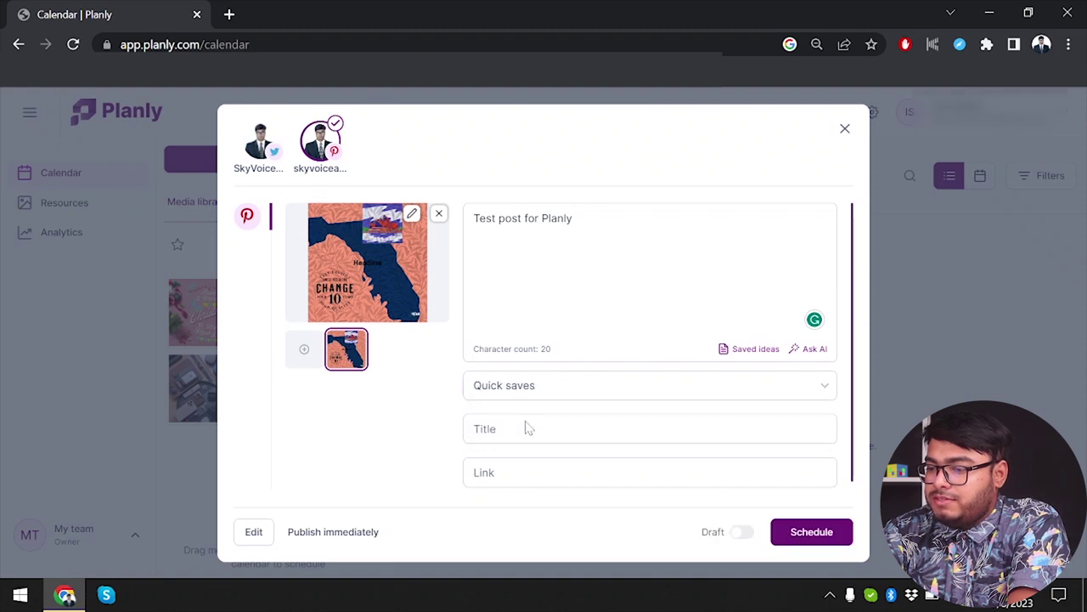
click(527, 437)
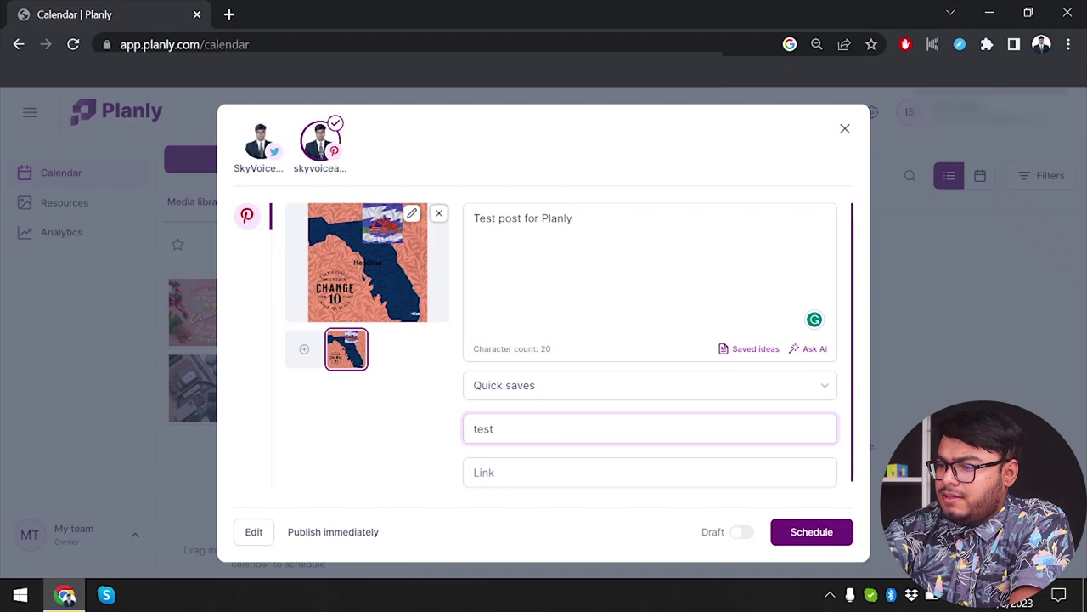
click(527, 473)
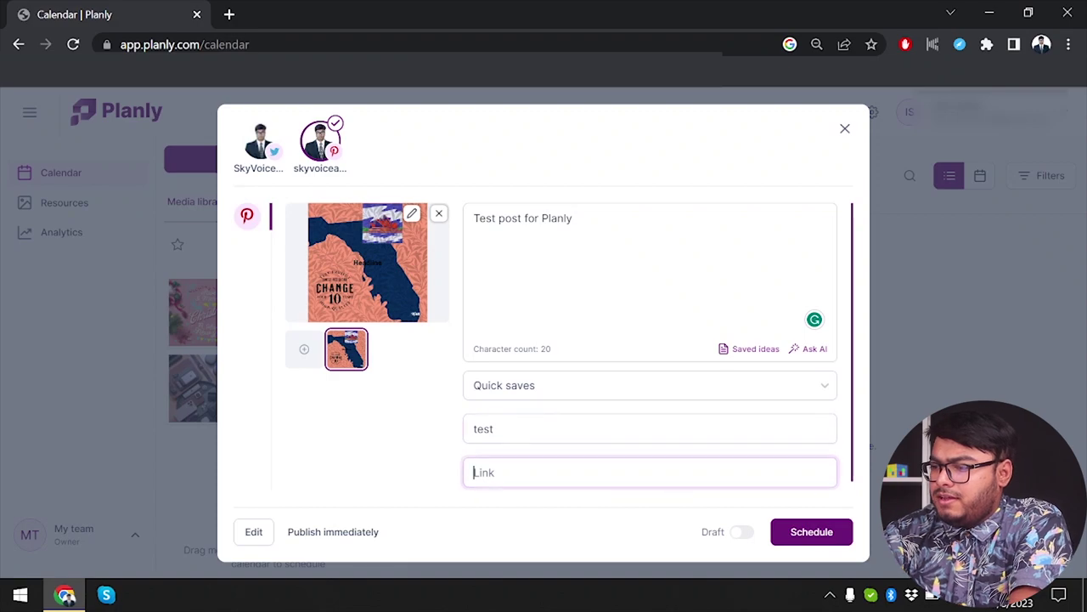
click(811, 532)
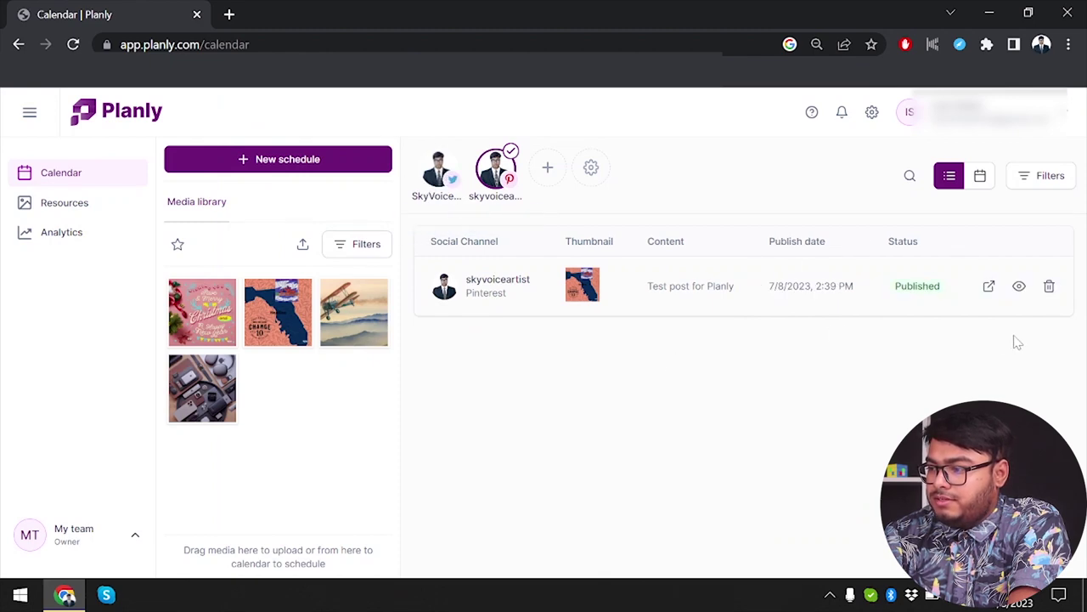
Open the published Planly test pin on Pinterest and go to the account's profile page.
click(989, 287)
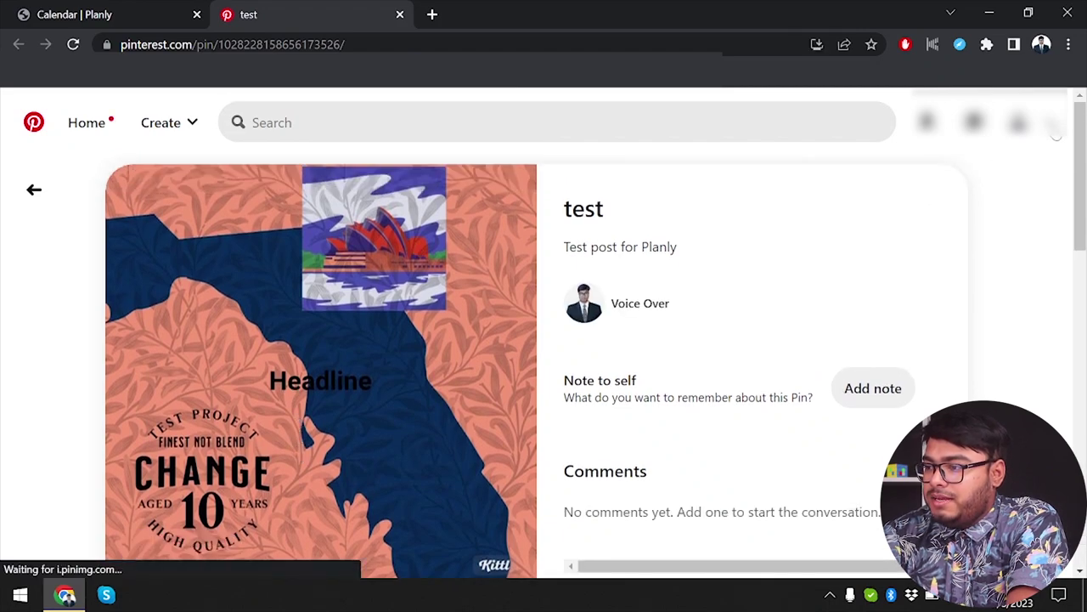
click(1055, 127)
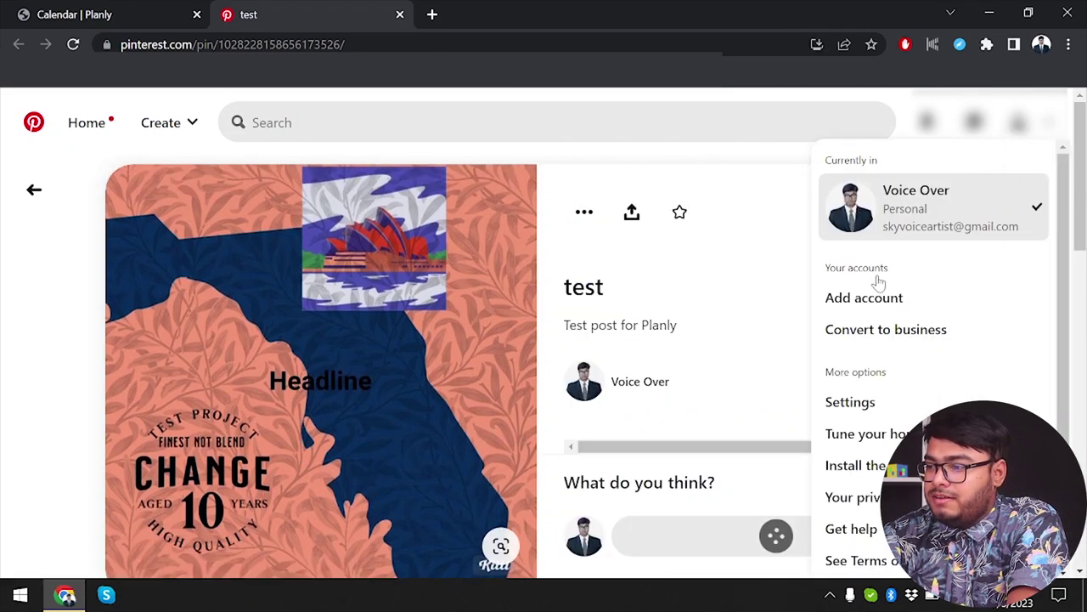
click(858, 208)
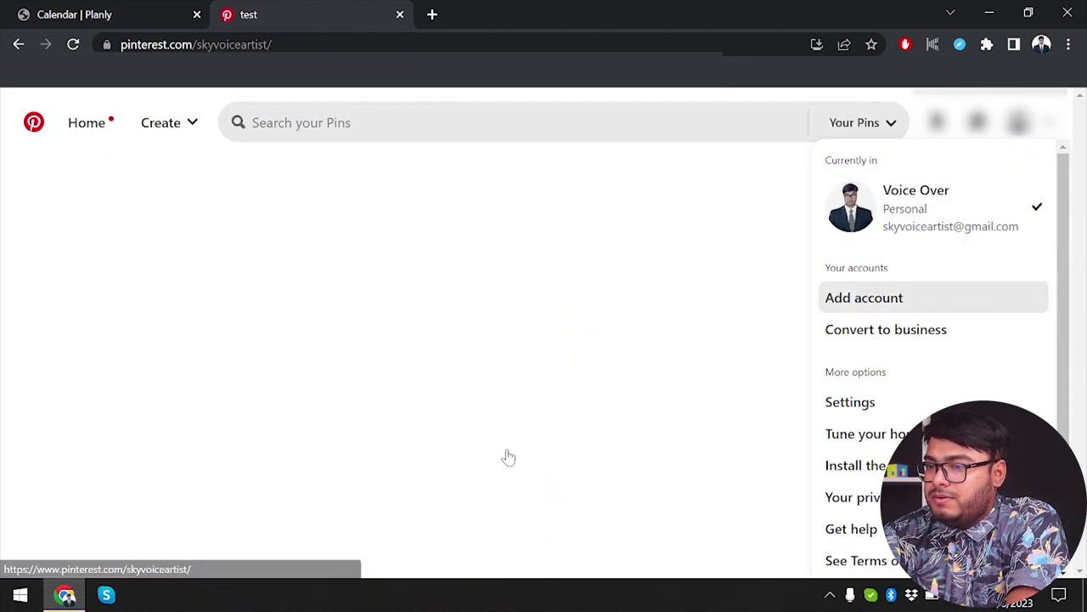
right_click(311, 398)
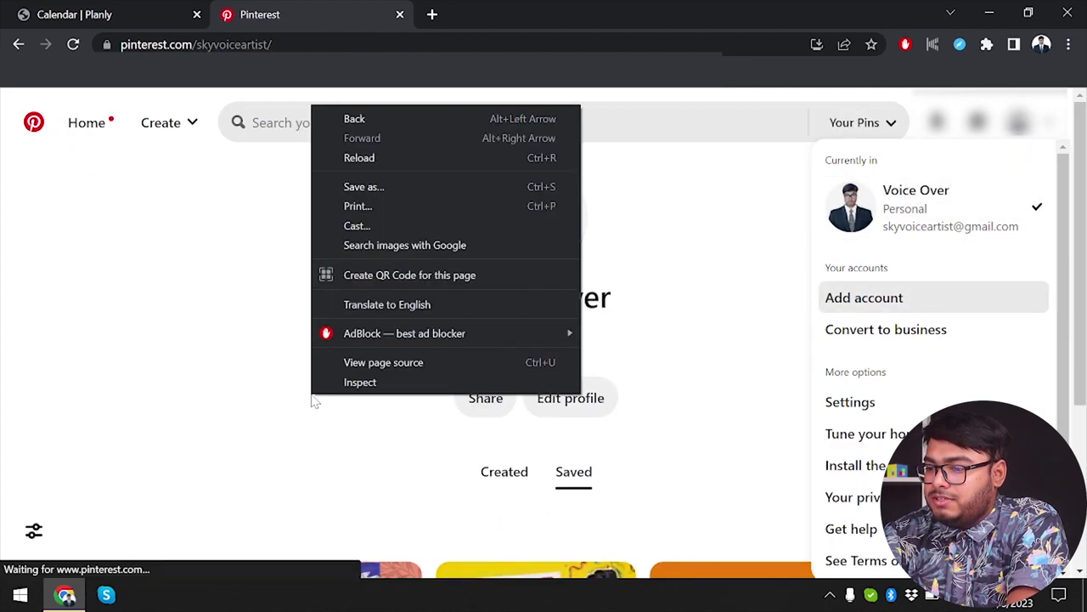
click(272, 453)
scroll(272, 453, down, 3)
scroll(663, 326, up, 3)
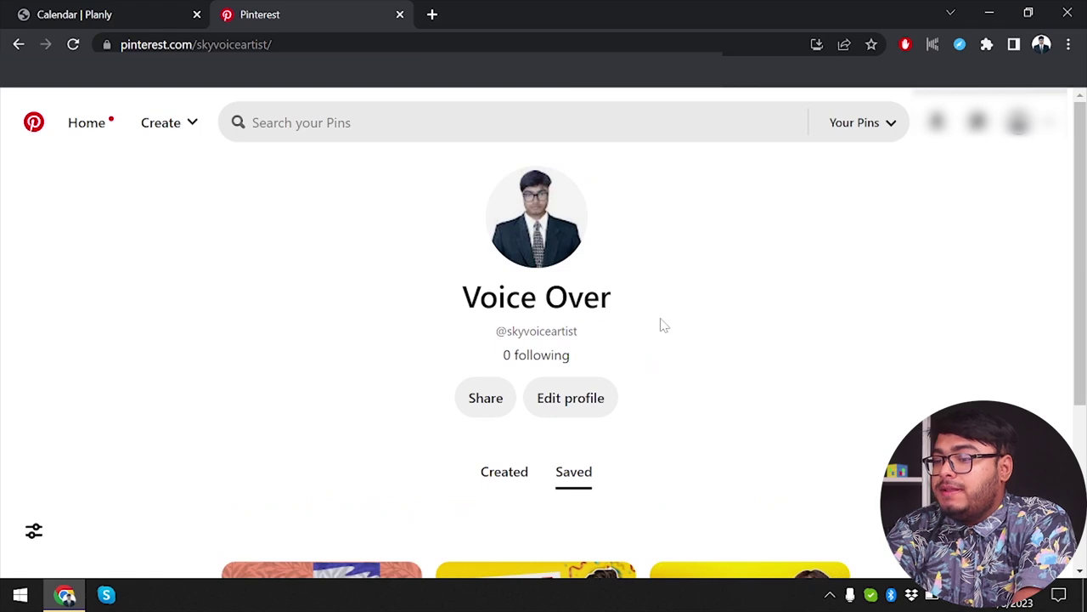
Save the orange and blue Headline pin from the profile's created pins and dismiss the board suggestion.
scroll(662, 326, down, 2)
click(528, 333)
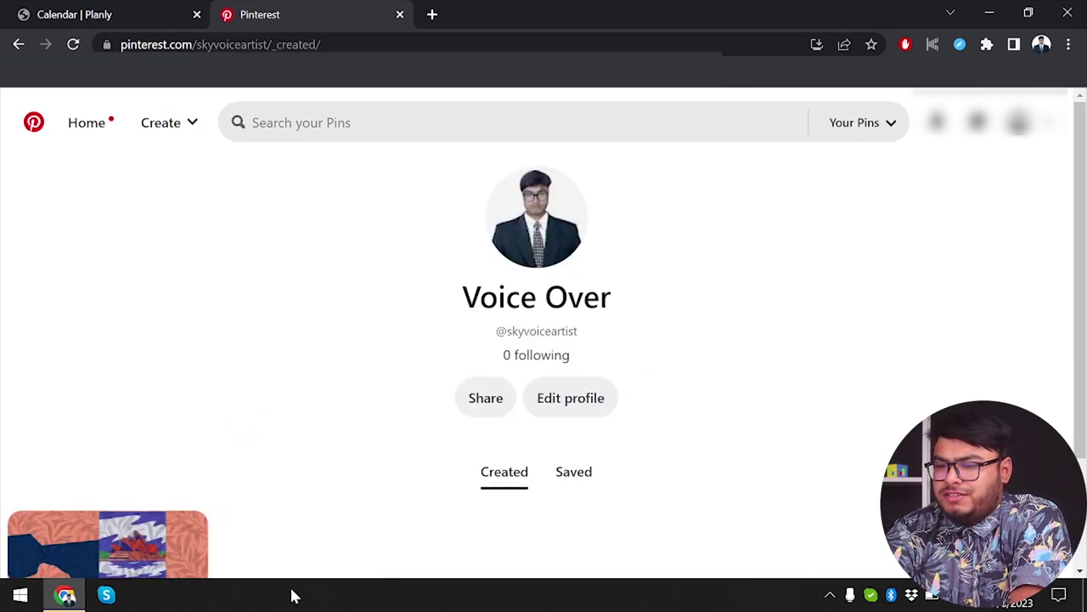
scroll(406, 333, down, 2)
mouse_move(76, 482)
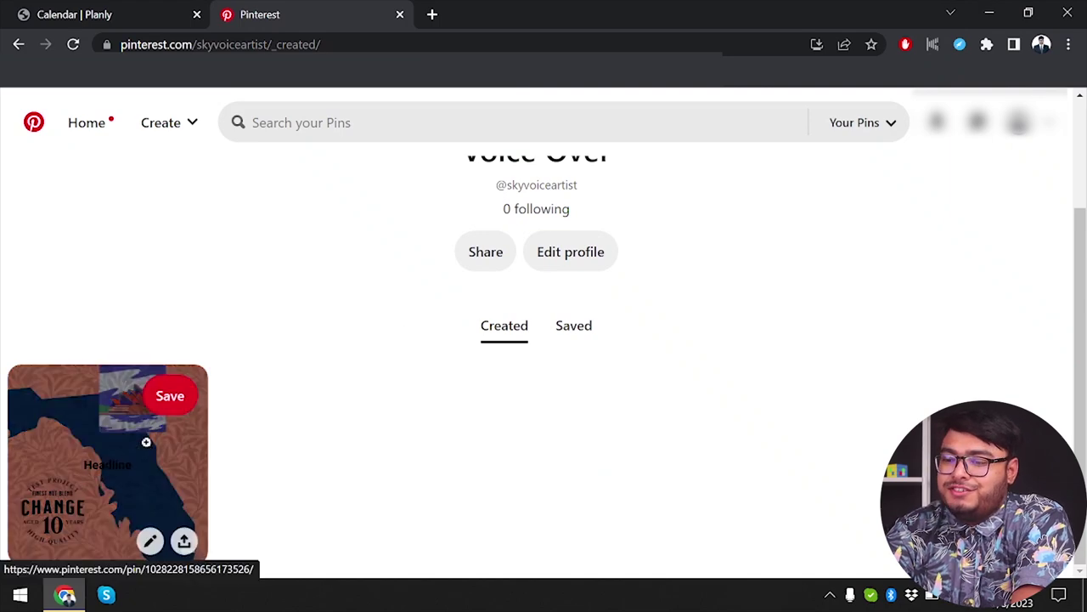
click(185, 398)
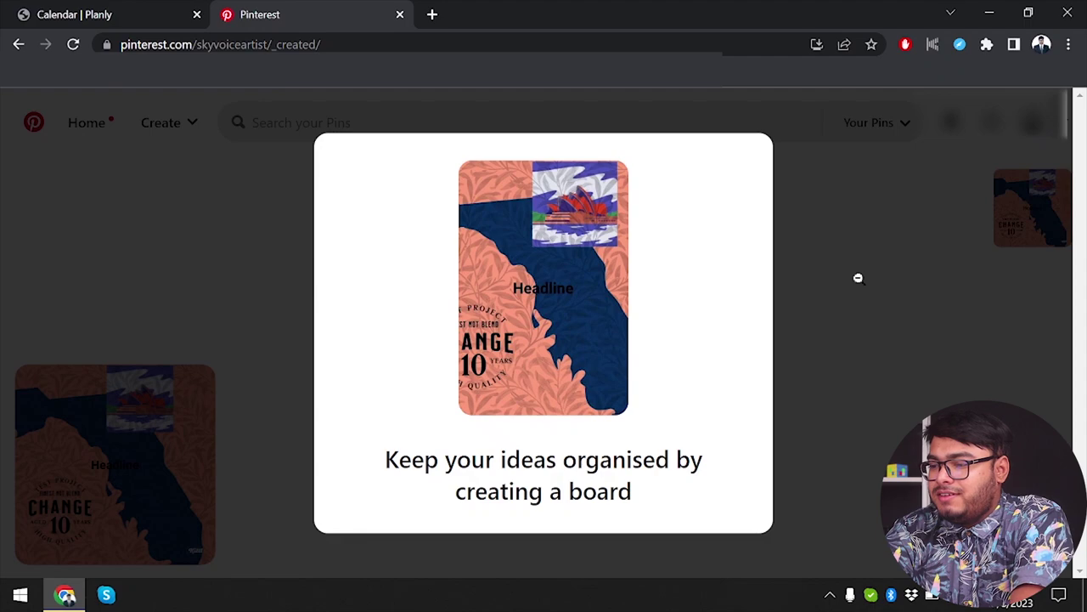
click(857, 277)
Open the second Headline pin among the profile's saved pins, then return to the saved list.
click(583, 326)
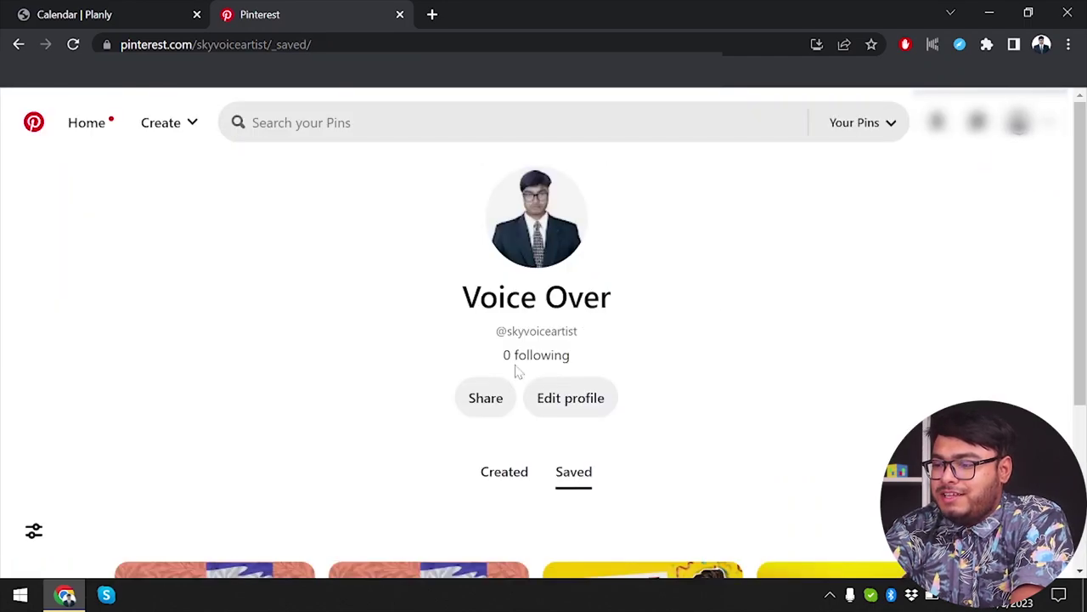
scroll(509, 373, down, 3)
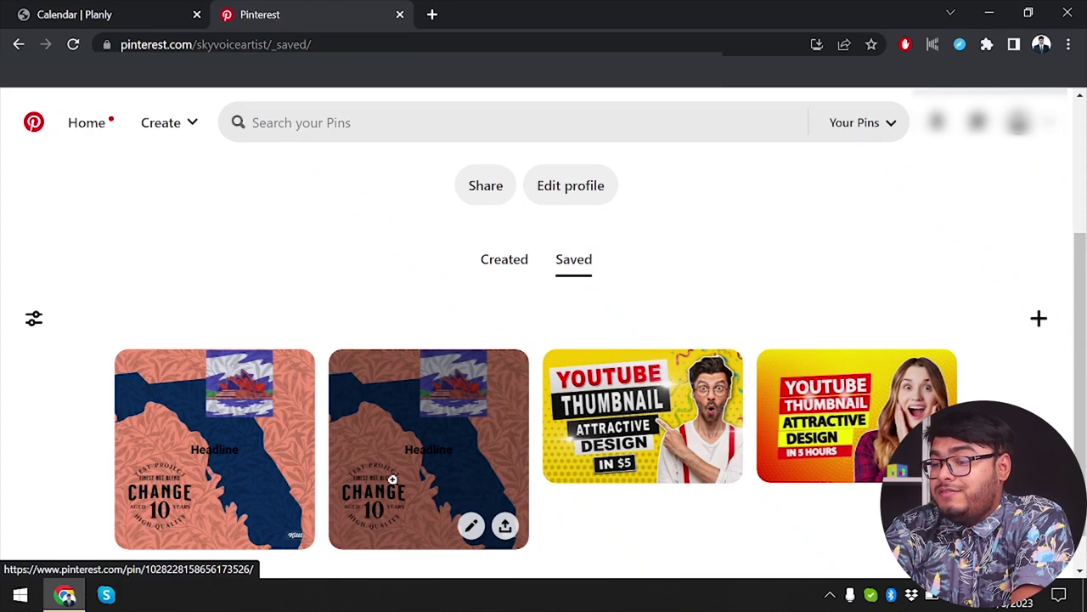
click(371, 423)
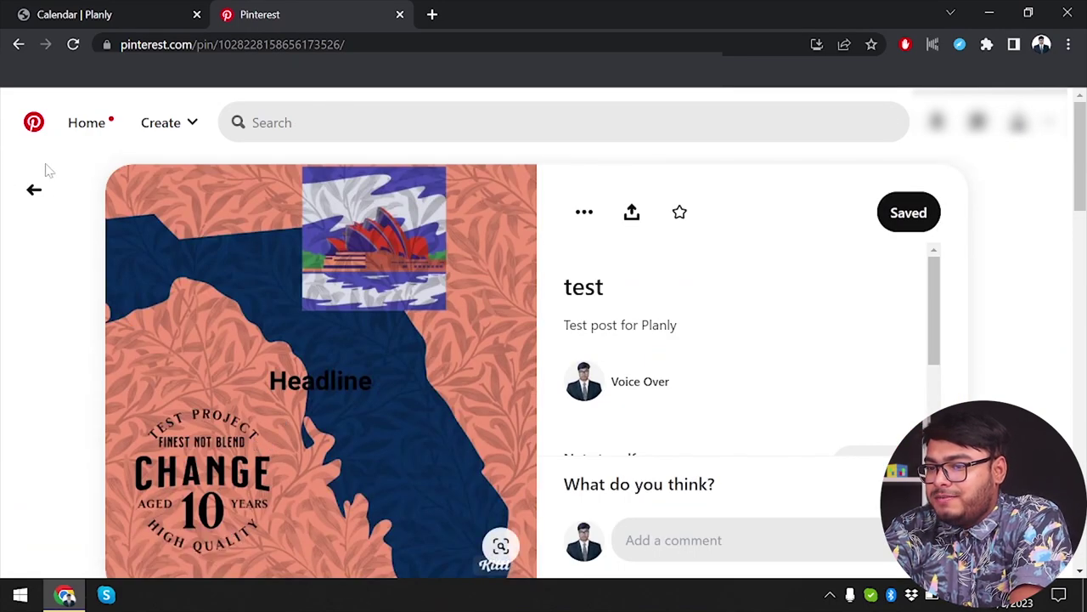
click(32, 195)
Save the first Headline pin in the saved list to the profile and return to the saved pins.
scroll(206, 371, down, 3)
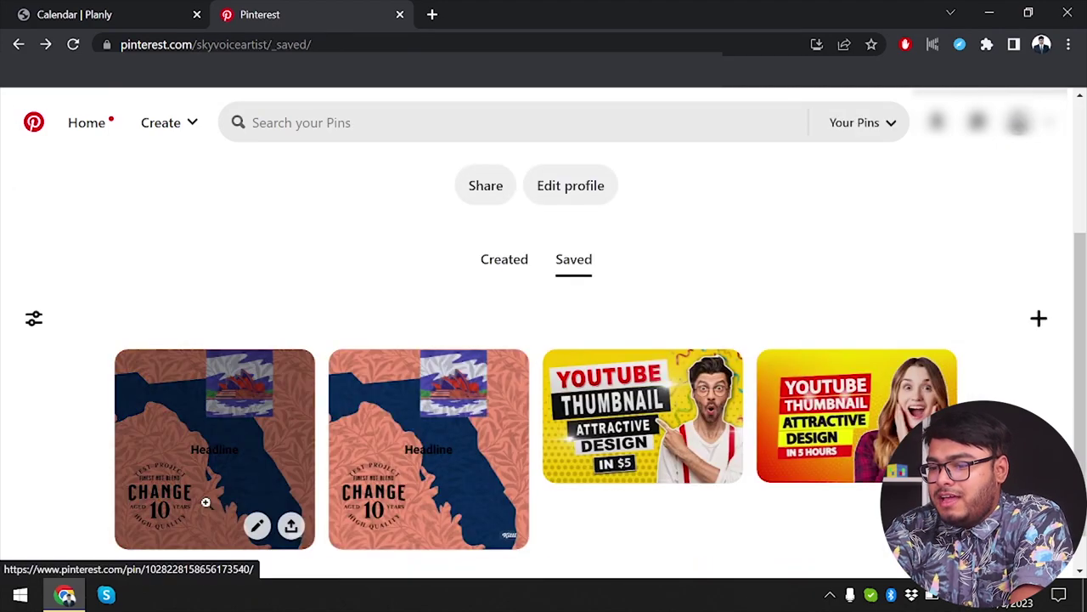
click(206, 501)
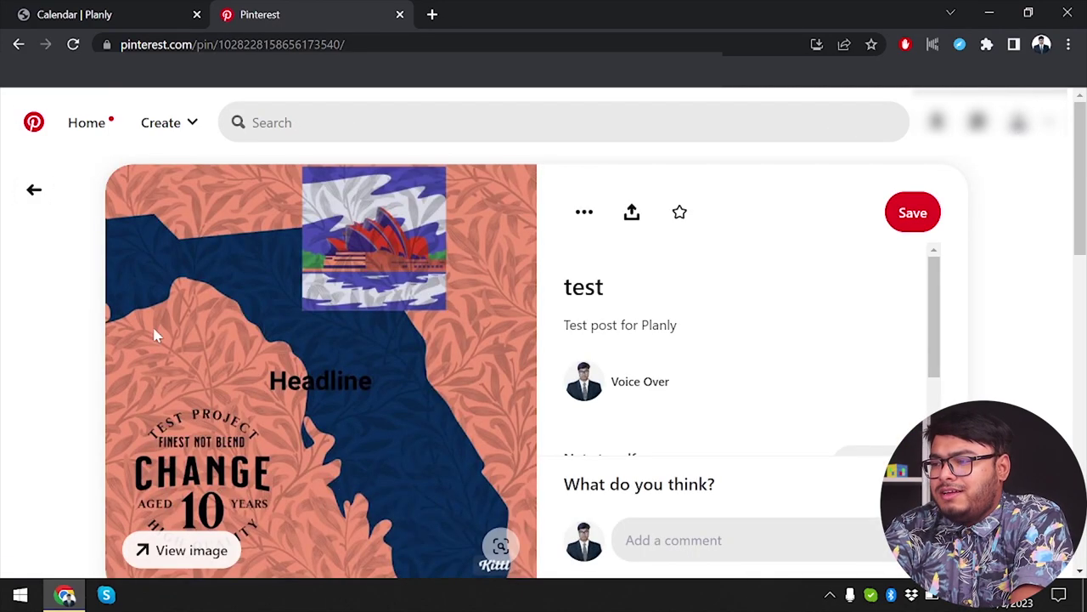
click(918, 214)
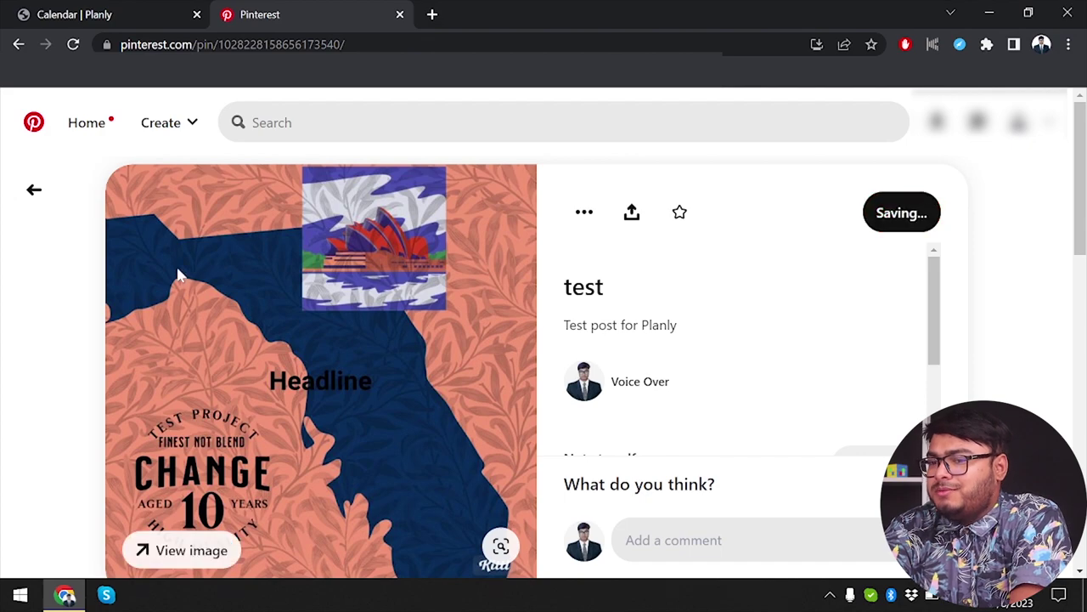
click(29, 195)
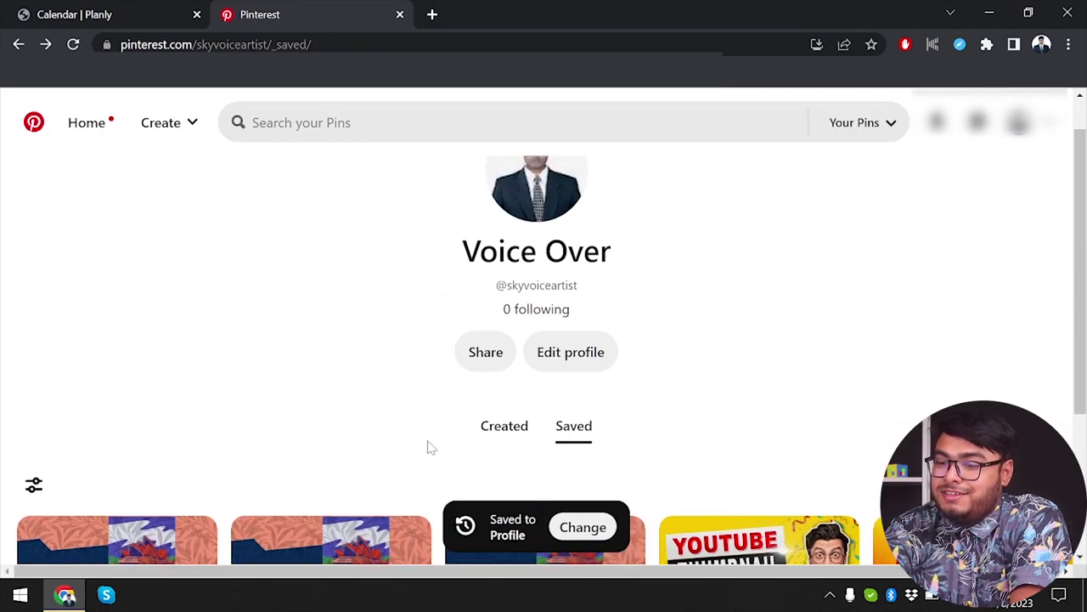
View the Headline pin among the profile's created pins, then close Pinterest to return to Planly's schedule list.
scroll(428, 447, down, 2)
click(503, 237)
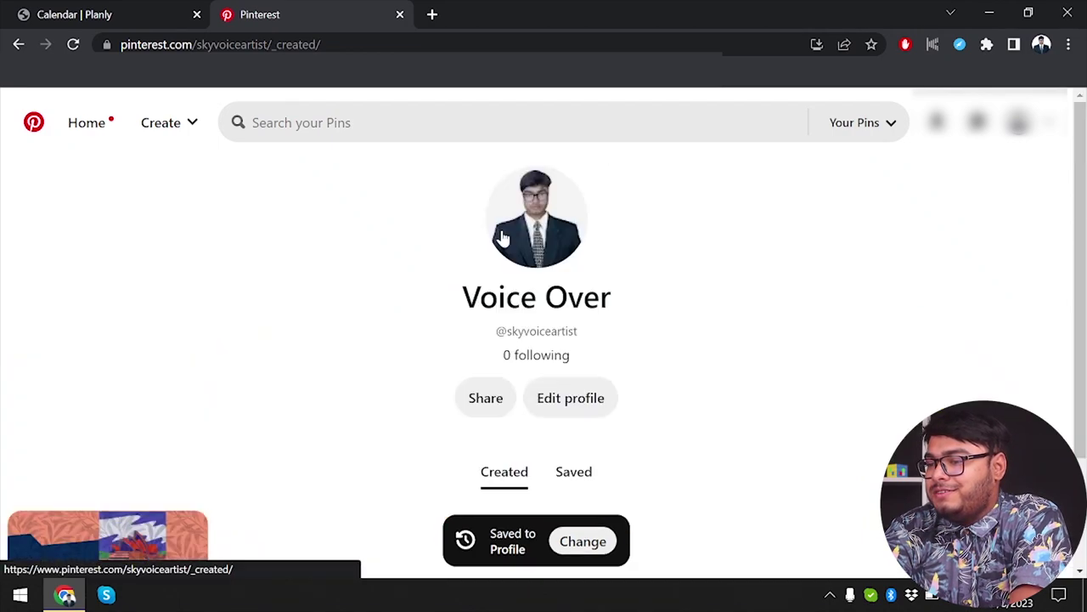
scroll(117, 451, down, 2)
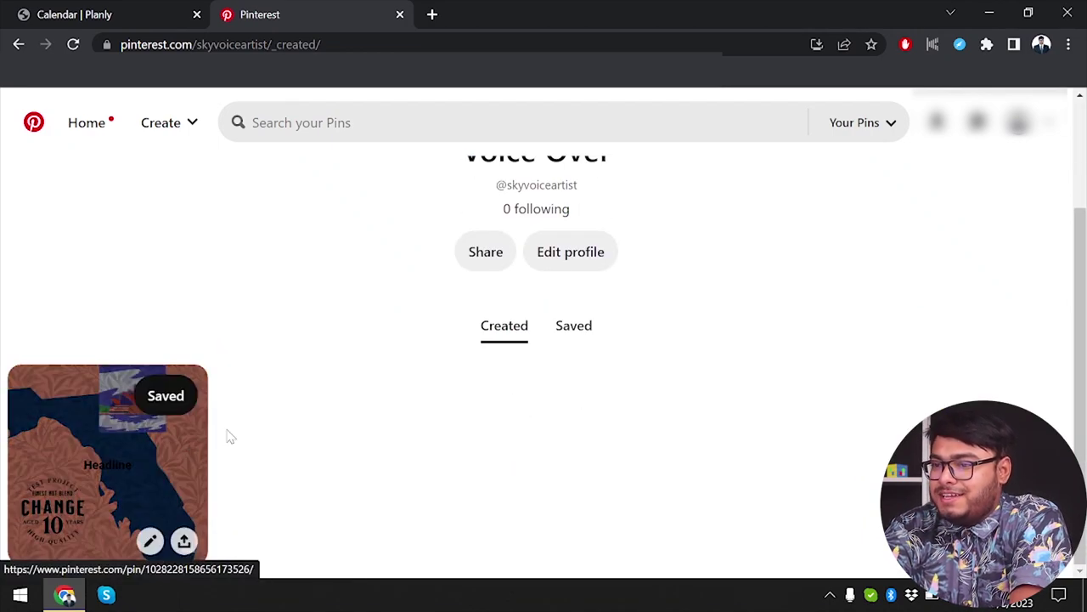
click(87, 444)
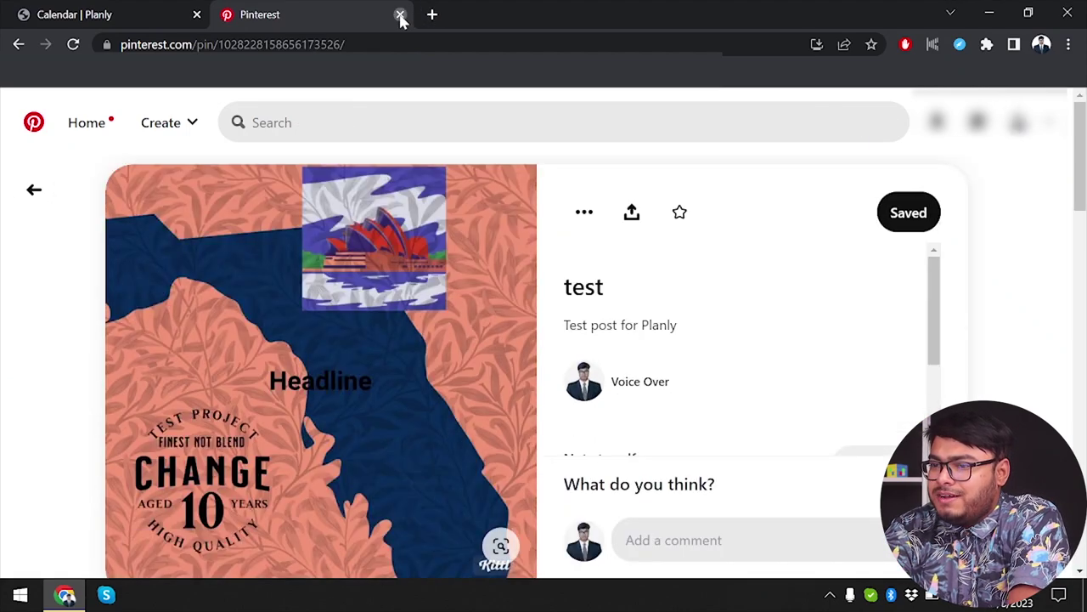
click(400, 16)
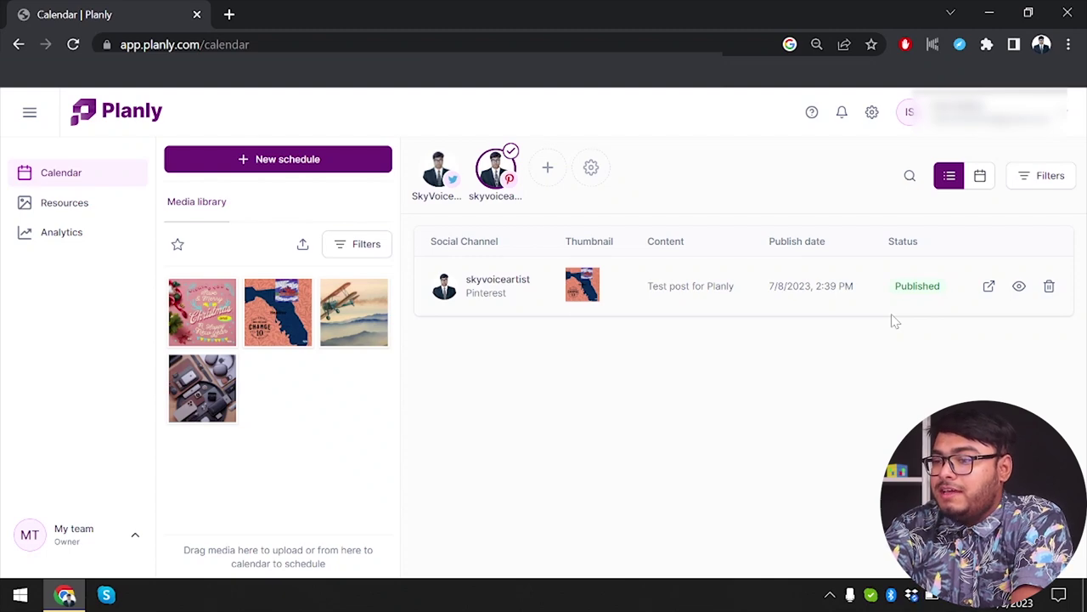
Try different Twitter and Pinterest channel filters on the schedule list, ending with both channels selected.
click(436, 170)
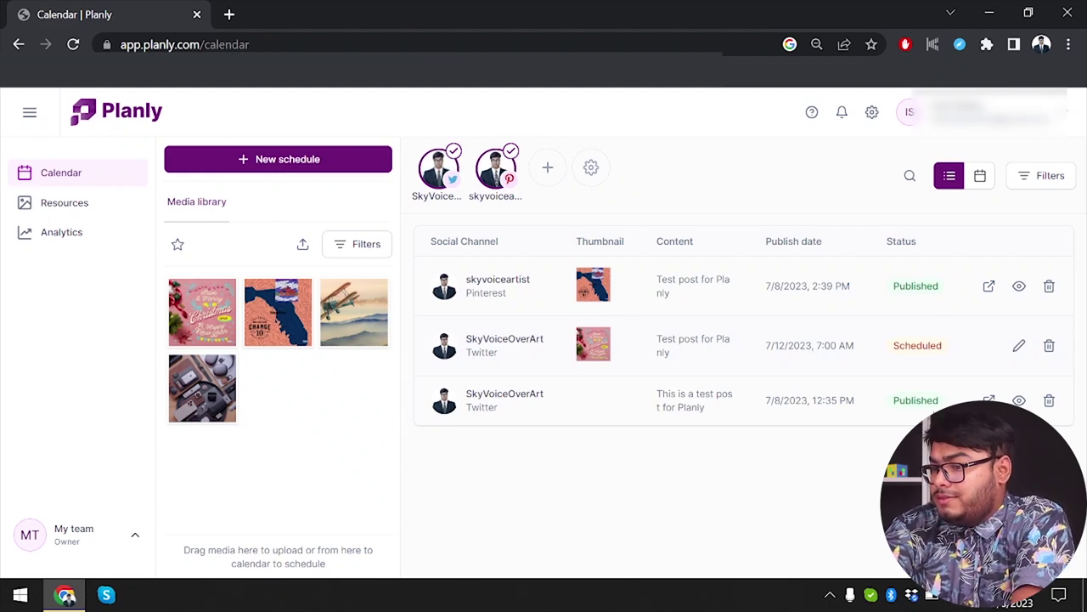
click(496, 168)
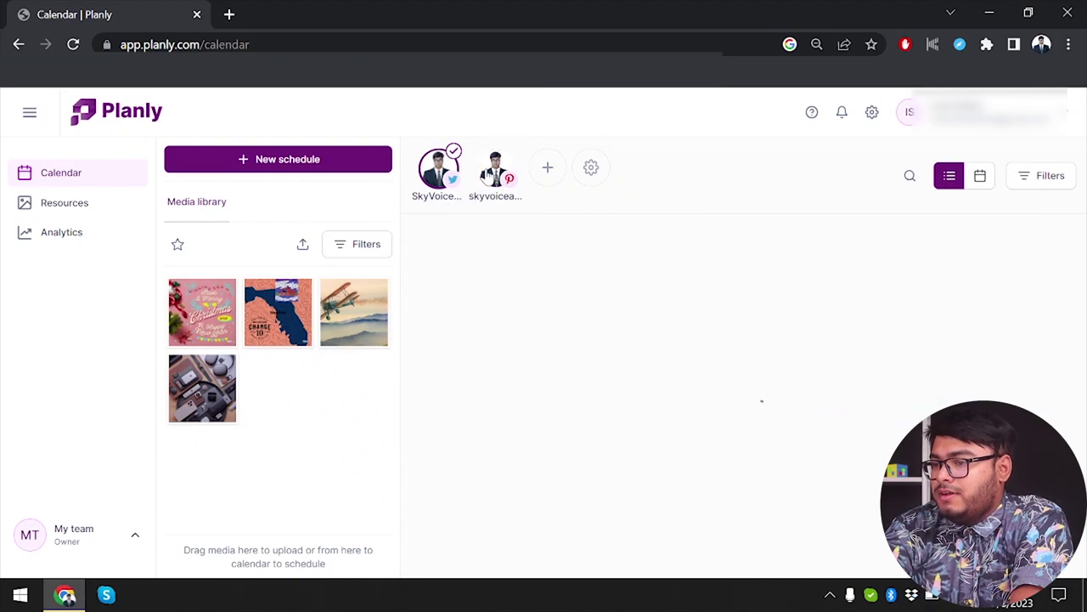
click(437, 168)
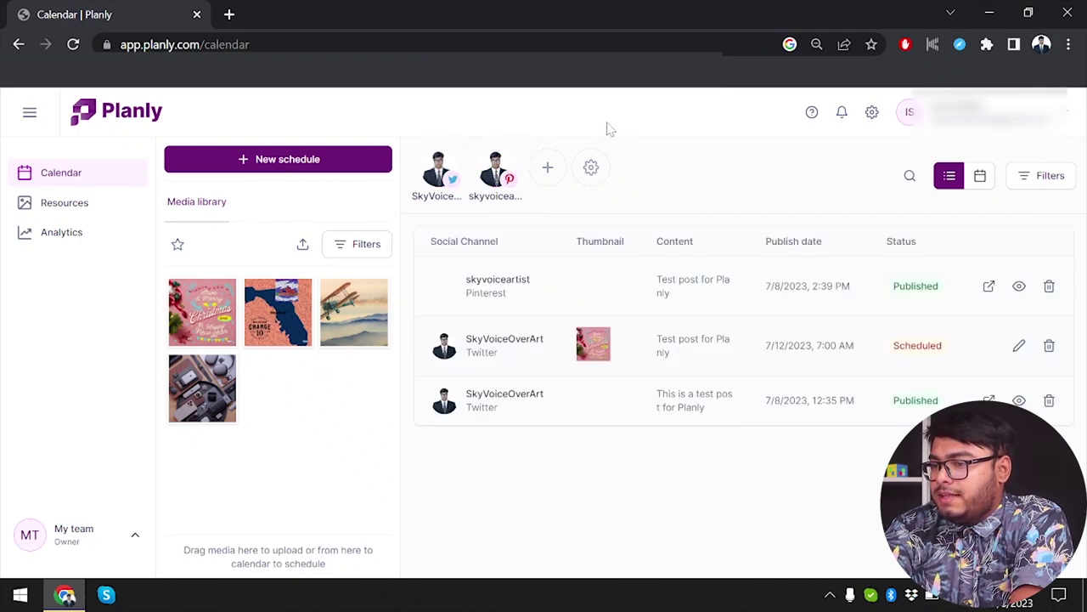
click(431, 170)
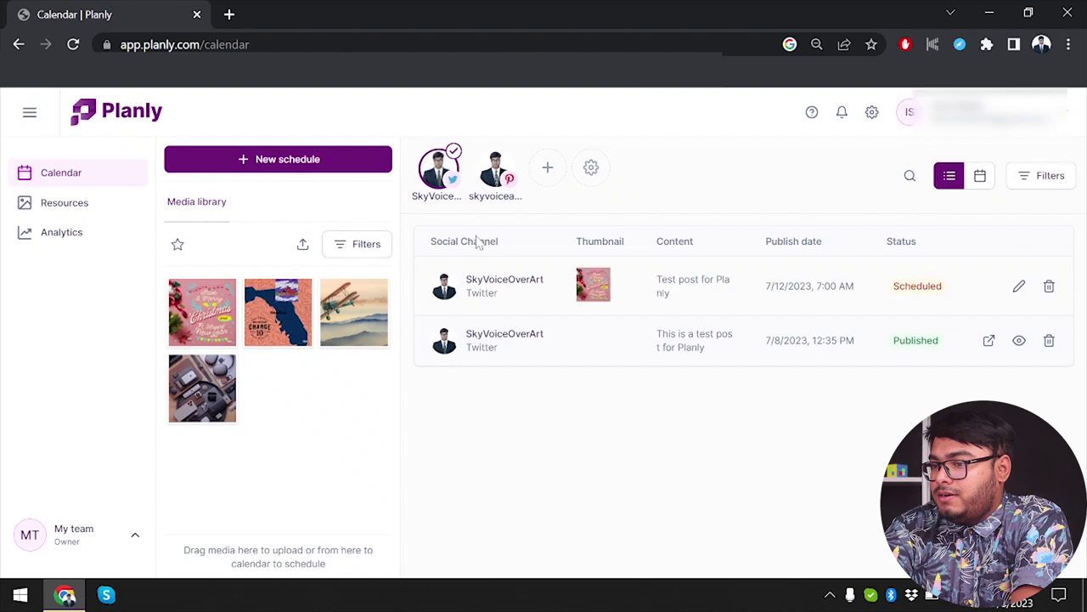
click(496, 169)
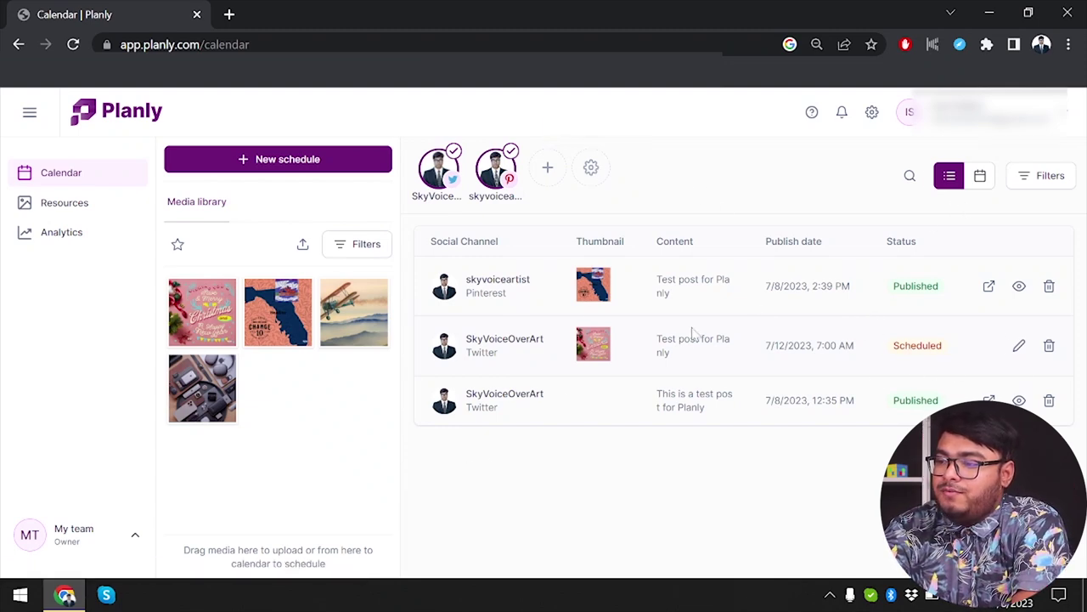
Switch the schedule to the weekly calendar and start a new post in the Sunday 9 July, 9:00 PM slot.
click(980, 181)
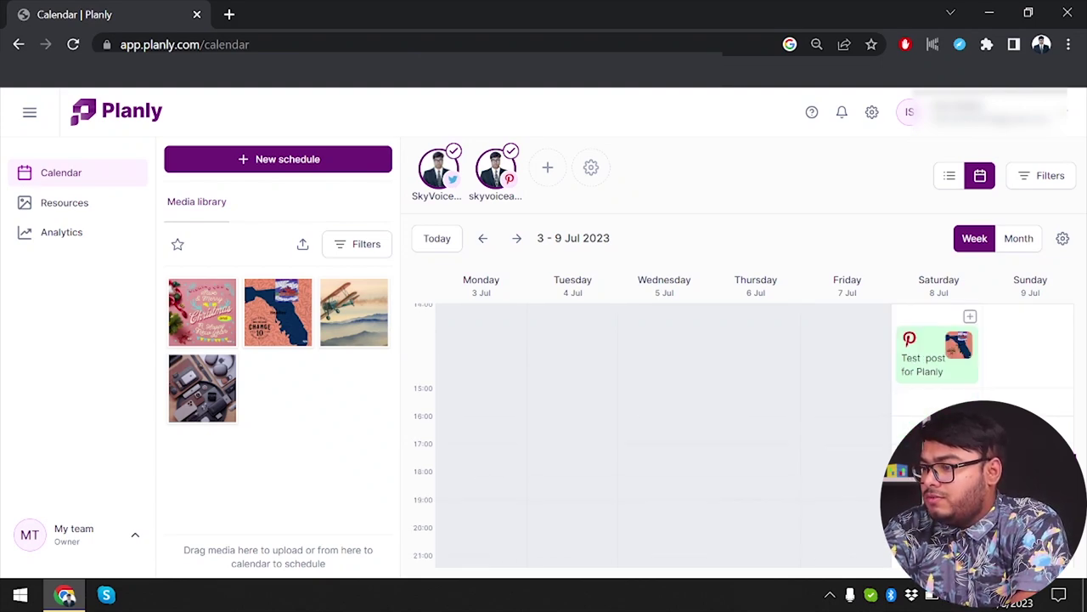
scroll(1025, 408, up, 5)
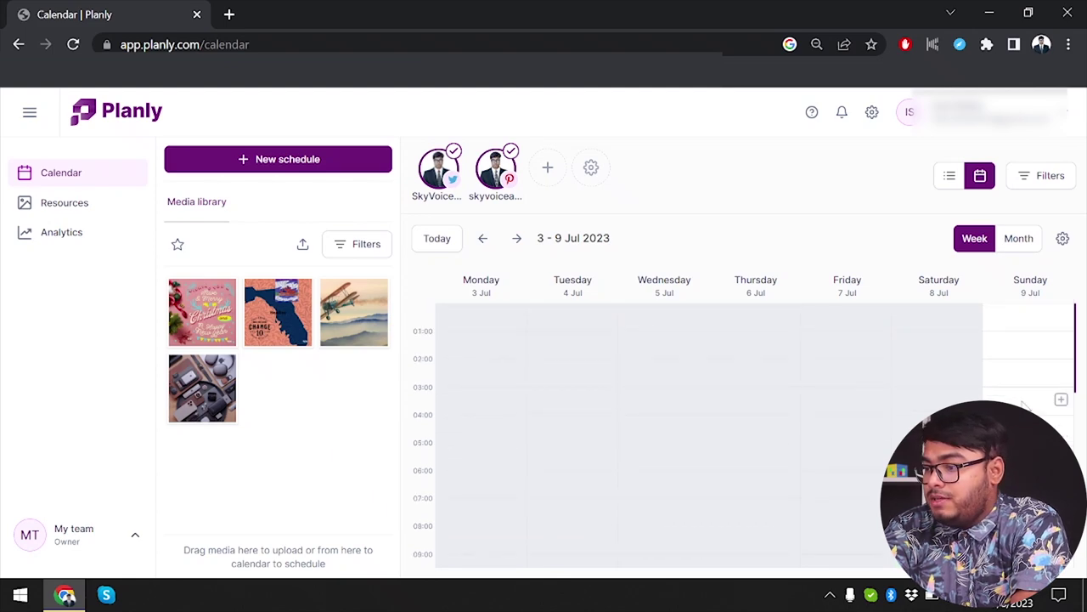
scroll(1062, 404, down, 3)
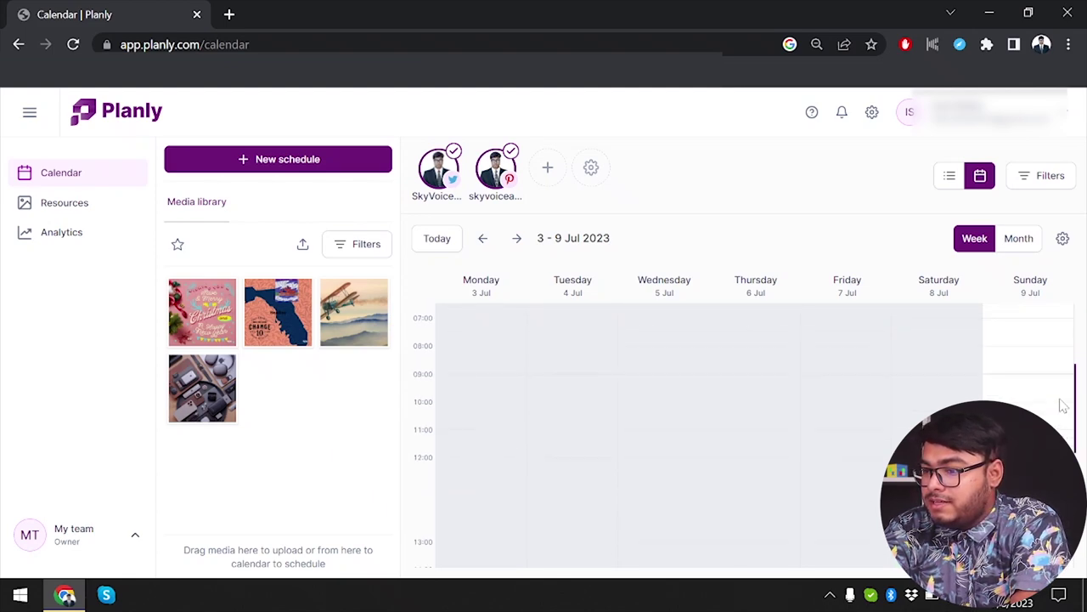
scroll(1062, 405, down, 5)
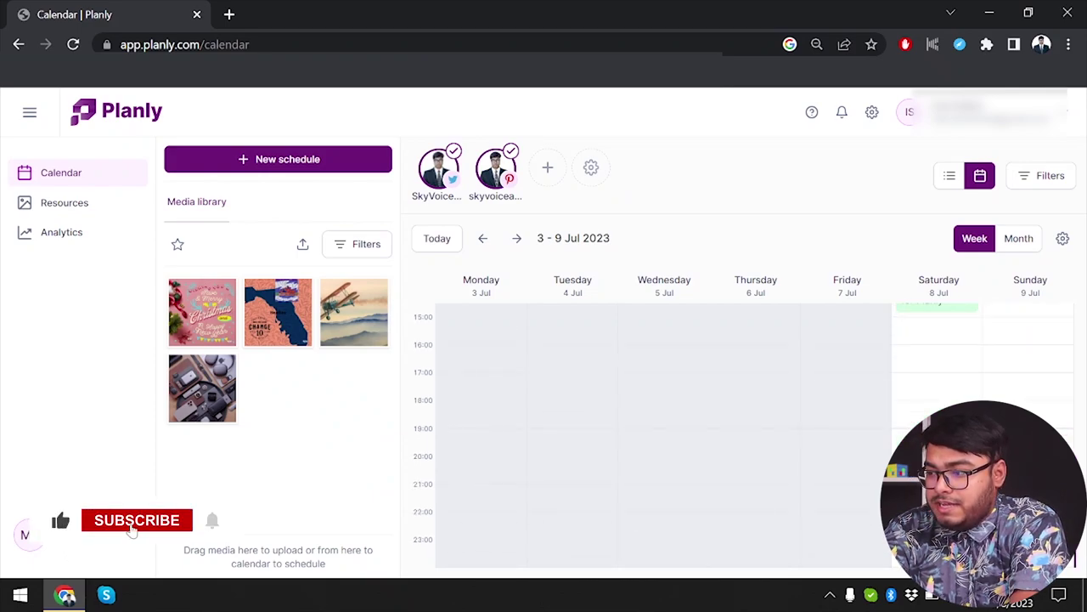
click(1030, 483)
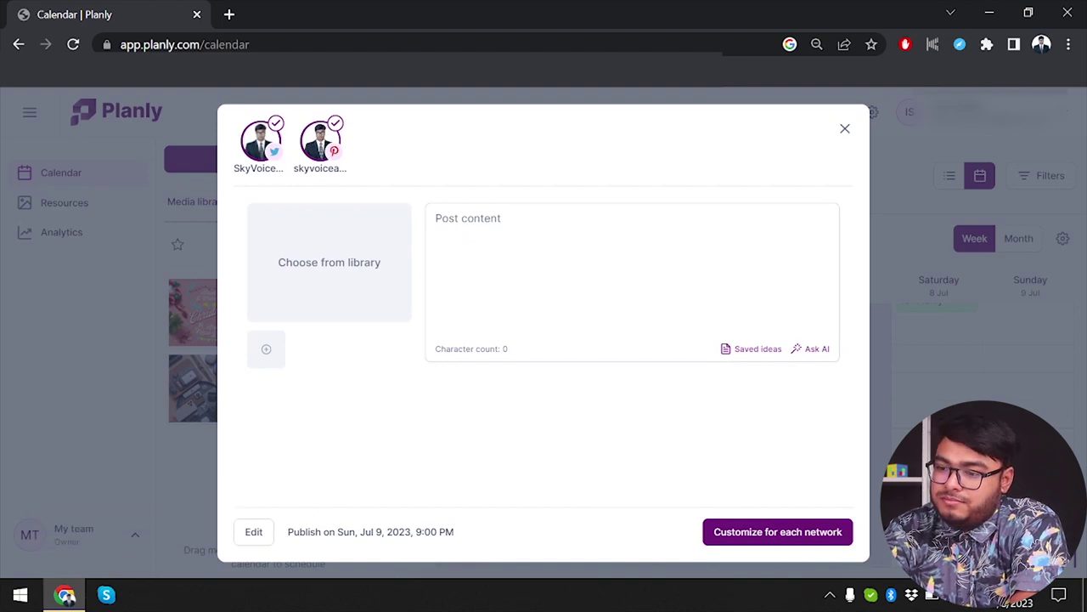
Set the new post's publish time to 8:00 PM on Sunday, July 9, 2023.
click(257, 533)
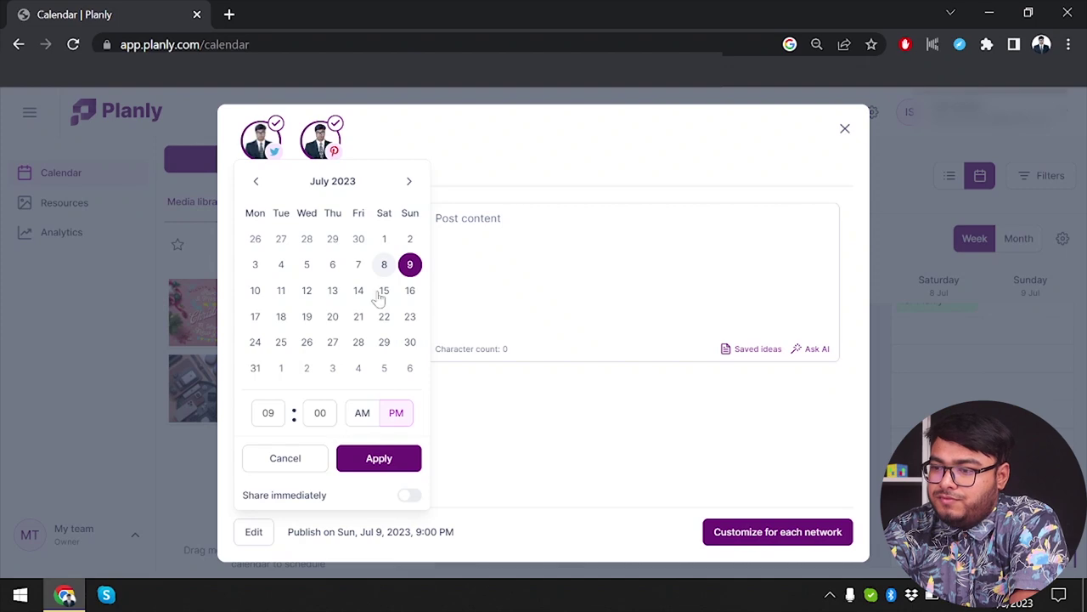
click(268, 412)
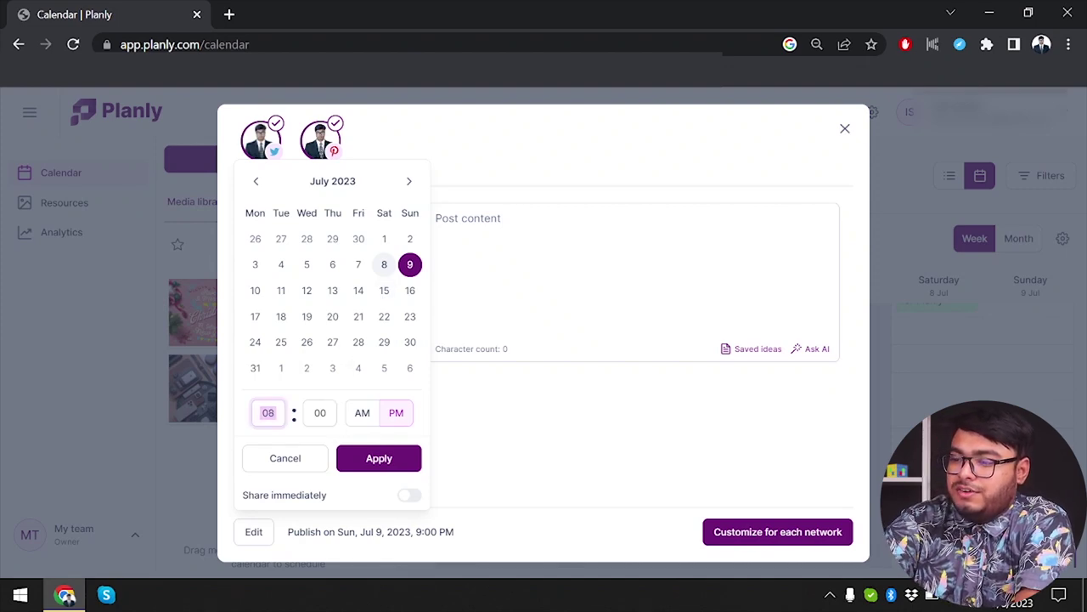
click(379, 459)
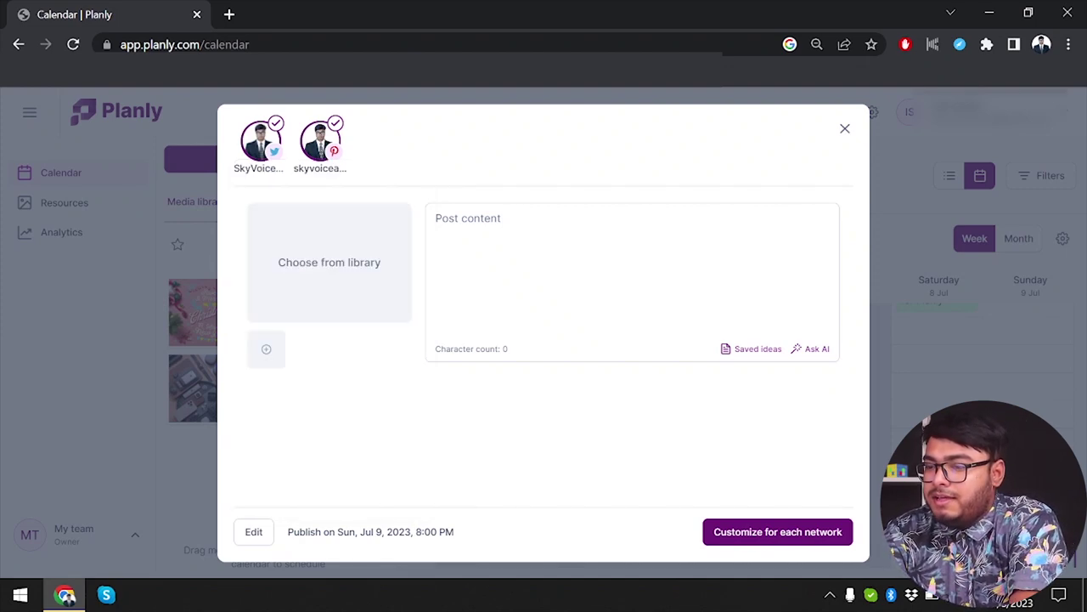
Write "test post 2" as the shared post content and attach the biplane image from the library.
click(442, 219)
text(test)
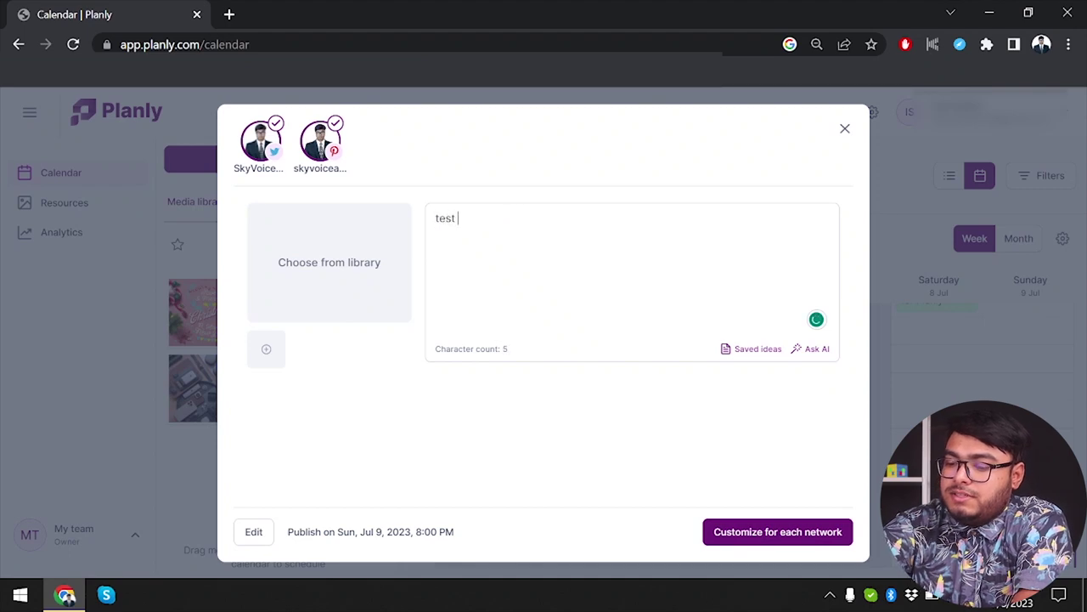
text( post)
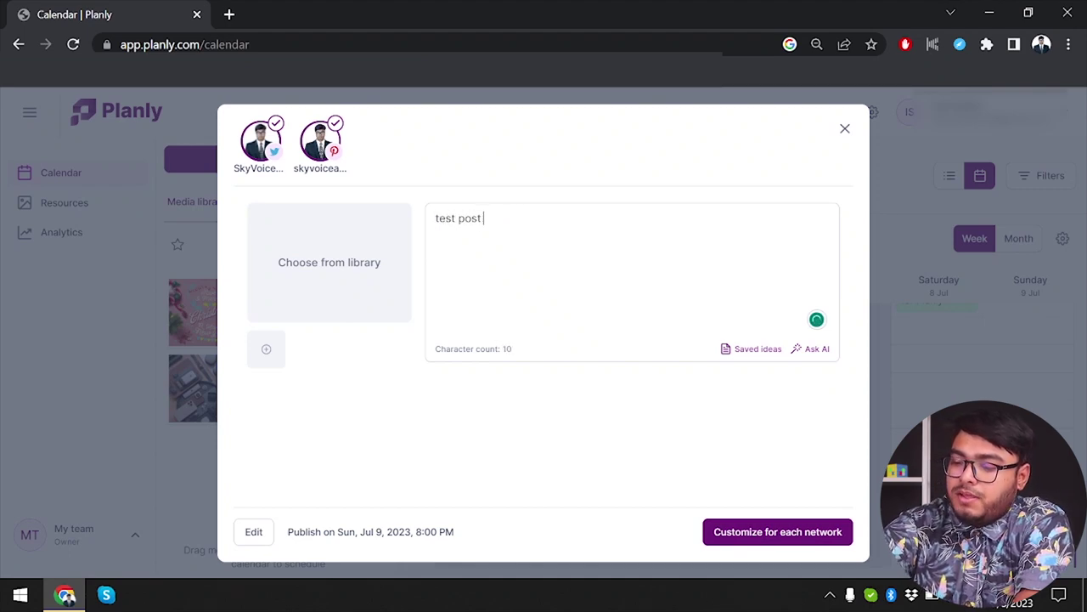
text( 2)
click(315, 272)
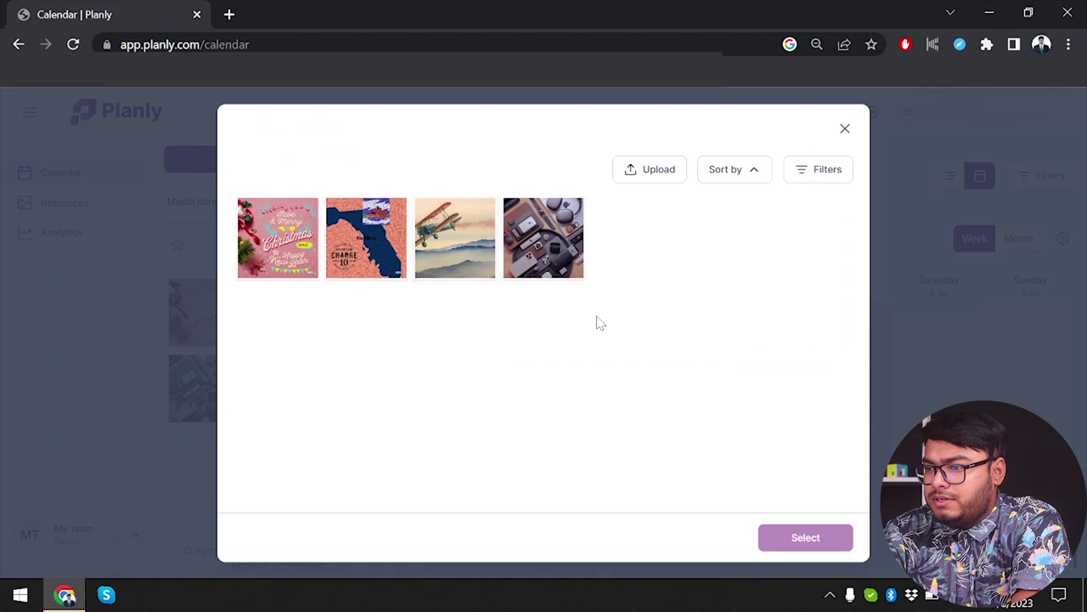
click(454, 249)
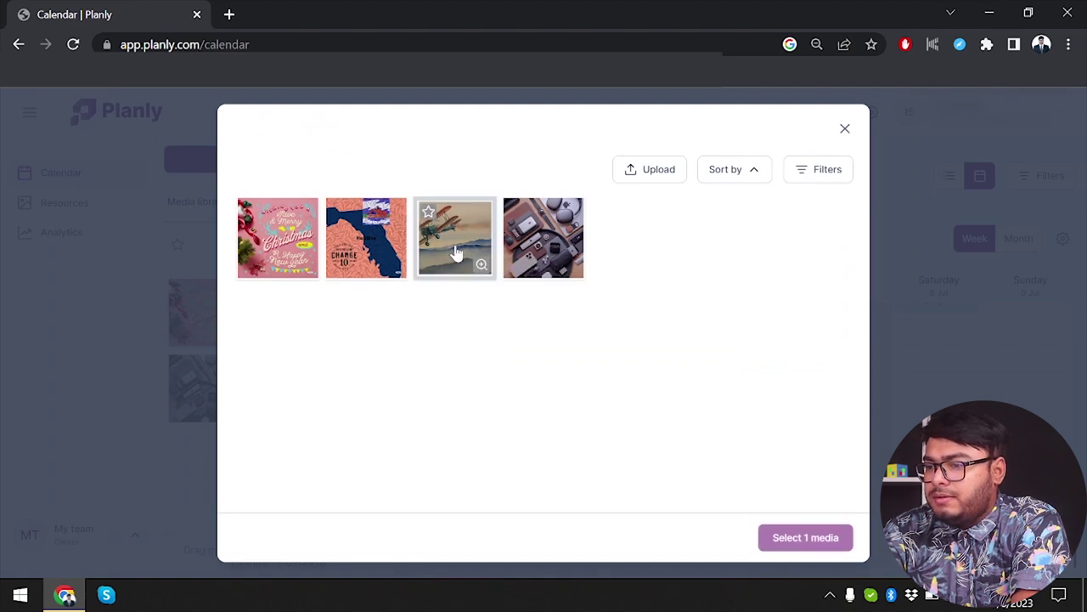
click(825, 547)
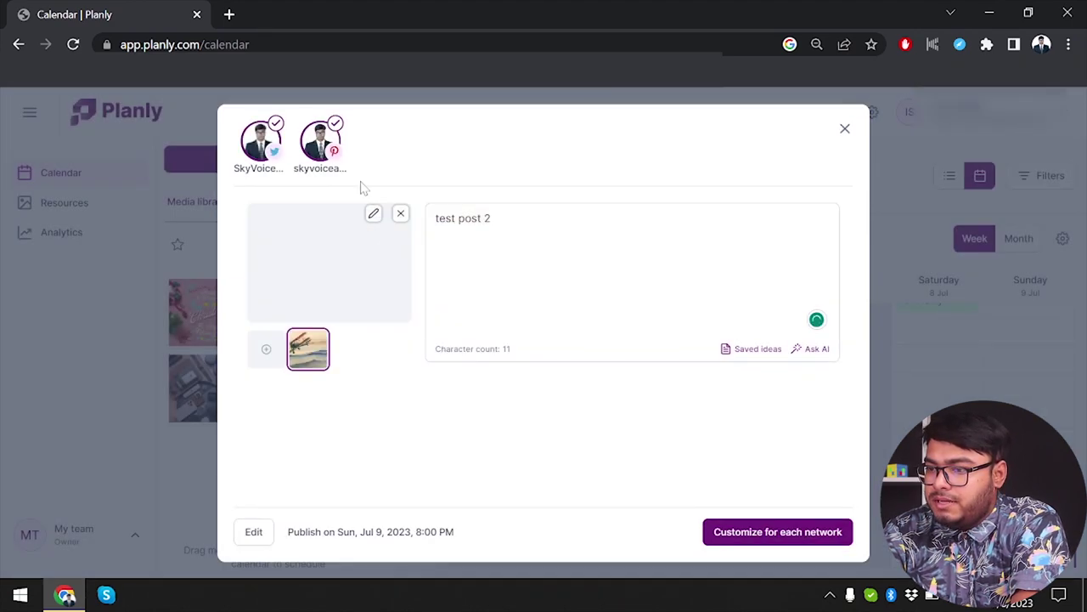
Deselect and reselect the Pinterest channel for the post, then go through its separate Pinterest and Twitter versions, ending on Twitter.
click(316, 146)
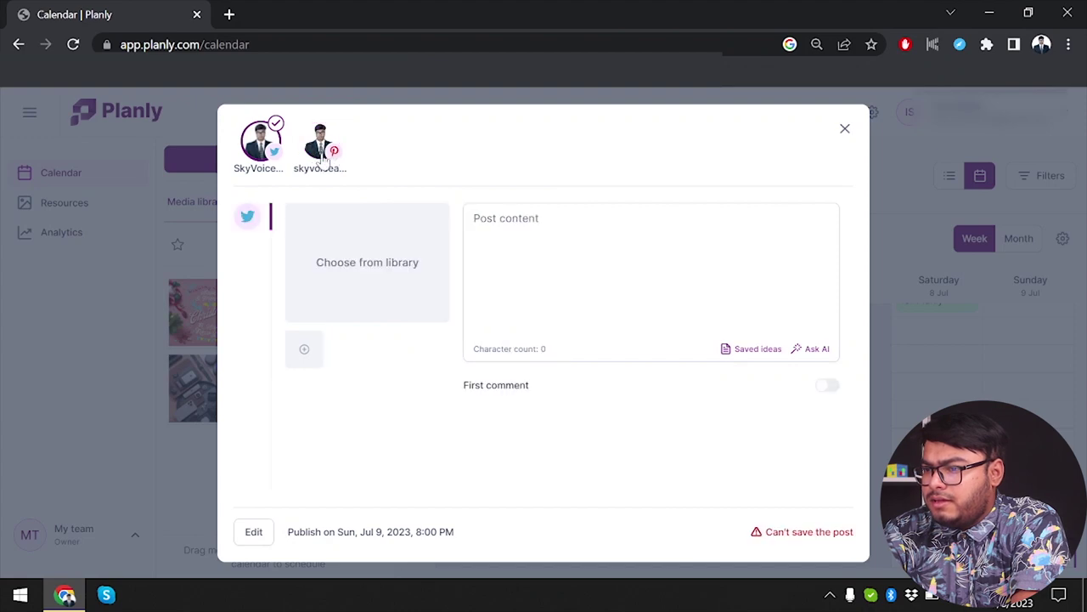
click(321, 146)
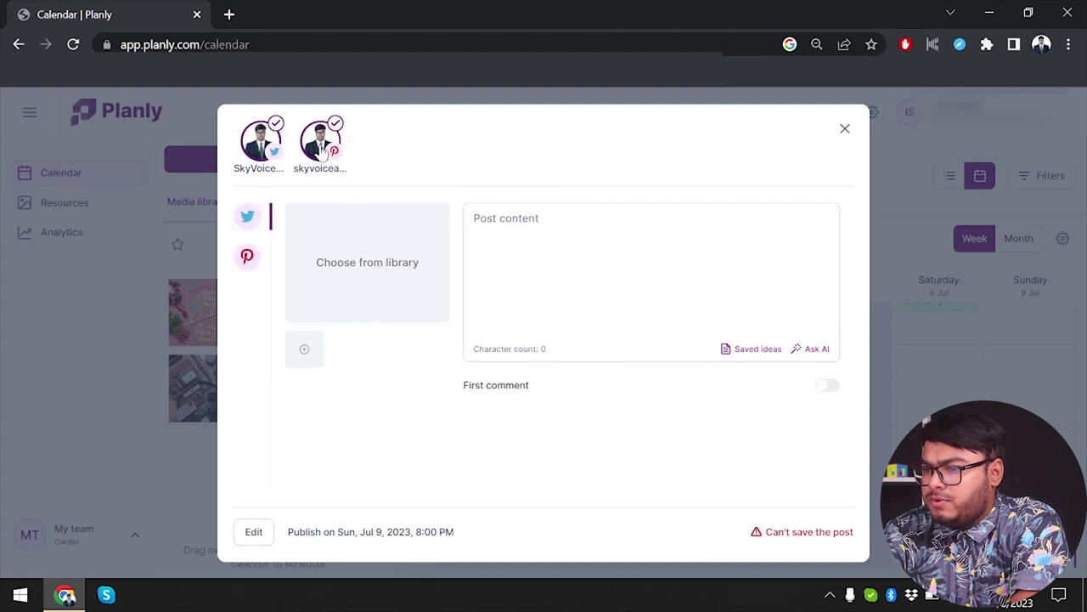
click(249, 260)
click(245, 216)
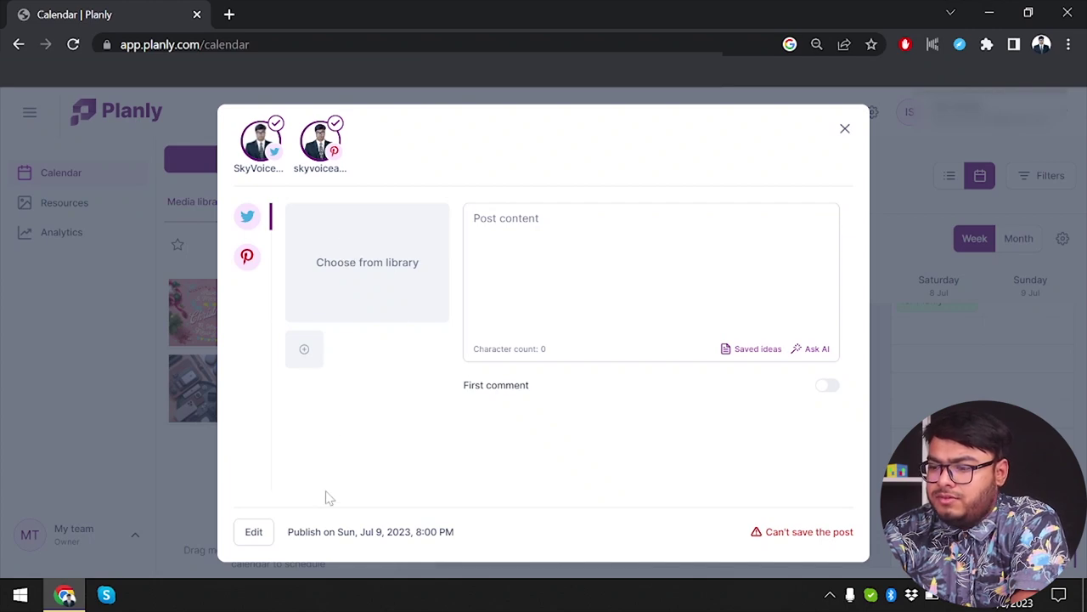
Attach the biplane image from the library to the Twitter version and enter "test post 2" as its content.
click(349, 218)
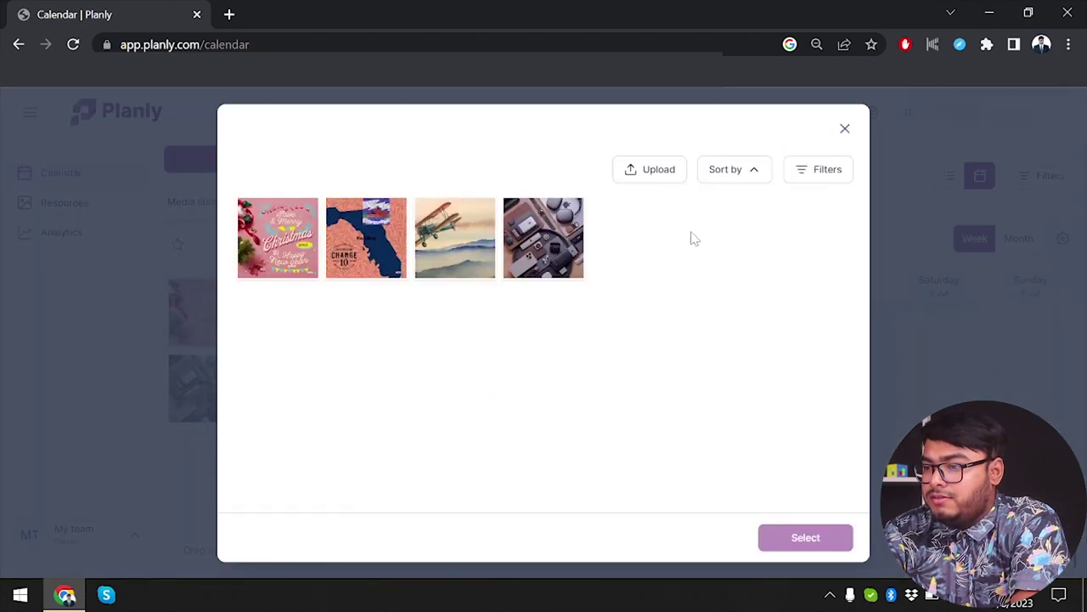
click(443, 246)
click(805, 537)
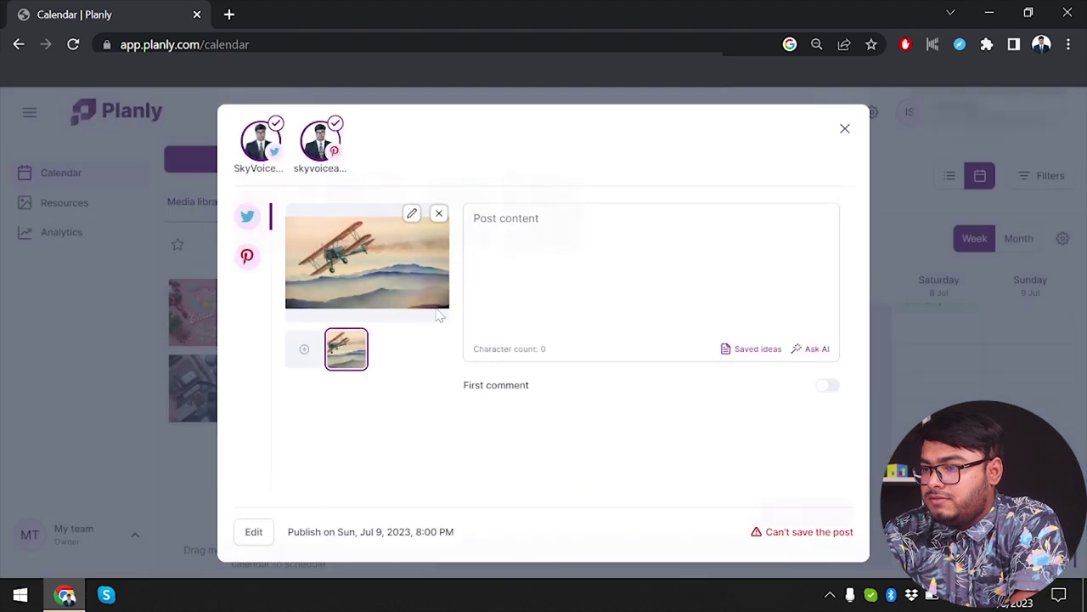
text(test post 2)
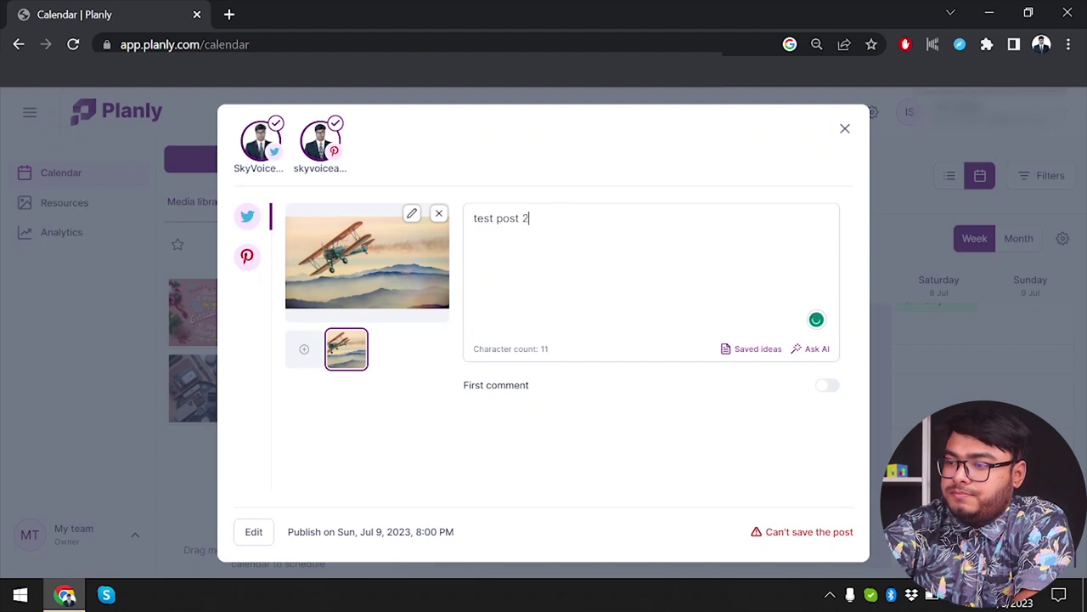
Copy the Twitter text "test post 2" into the content of the Pinterest version.
key(ctrl+a)
key(ctrl+c)
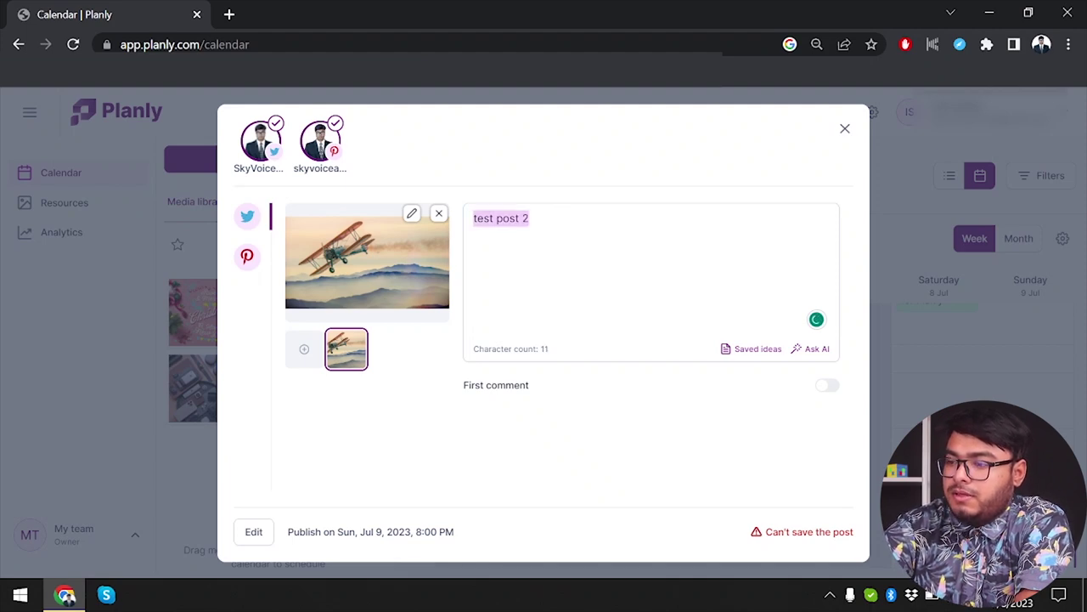
click(244, 267)
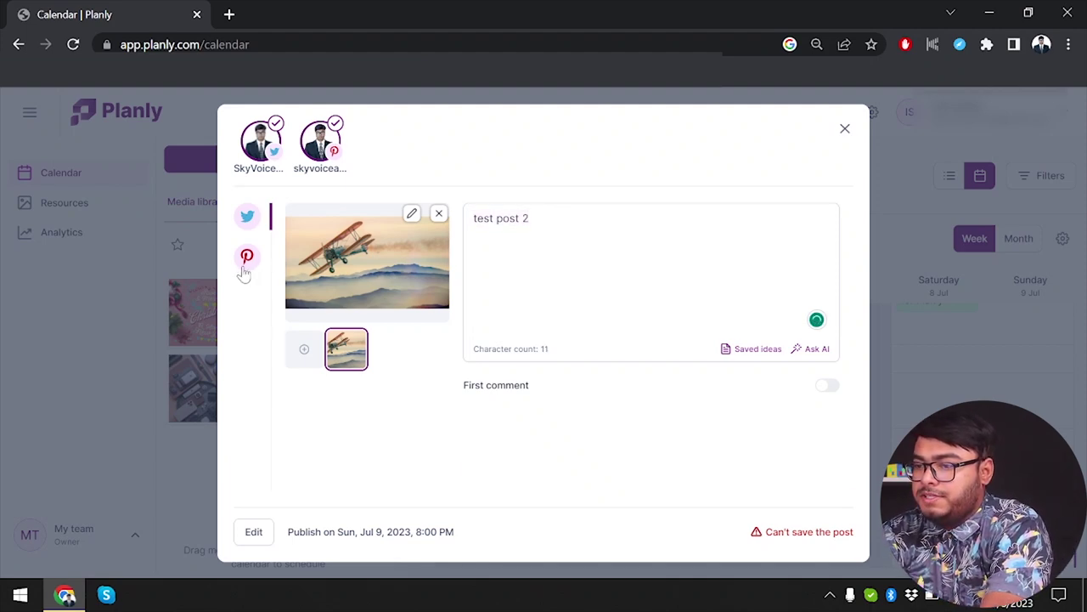
key(ctrl+v)
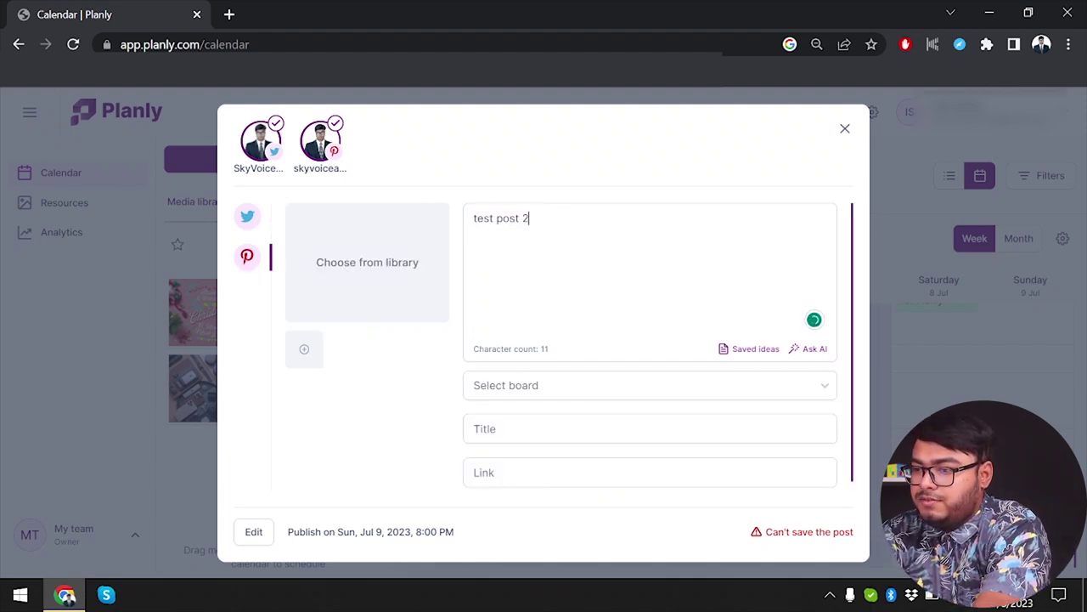
Set the Pinterest version's board to Quick saves and its title to "test post 2".
click(561, 392)
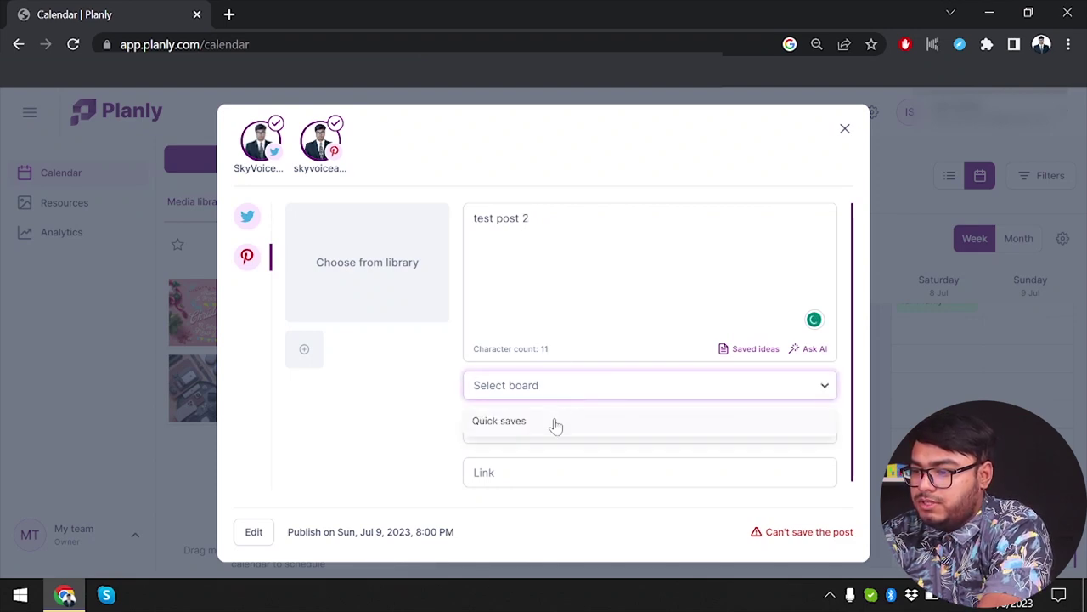
click(555, 422)
click(603, 392)
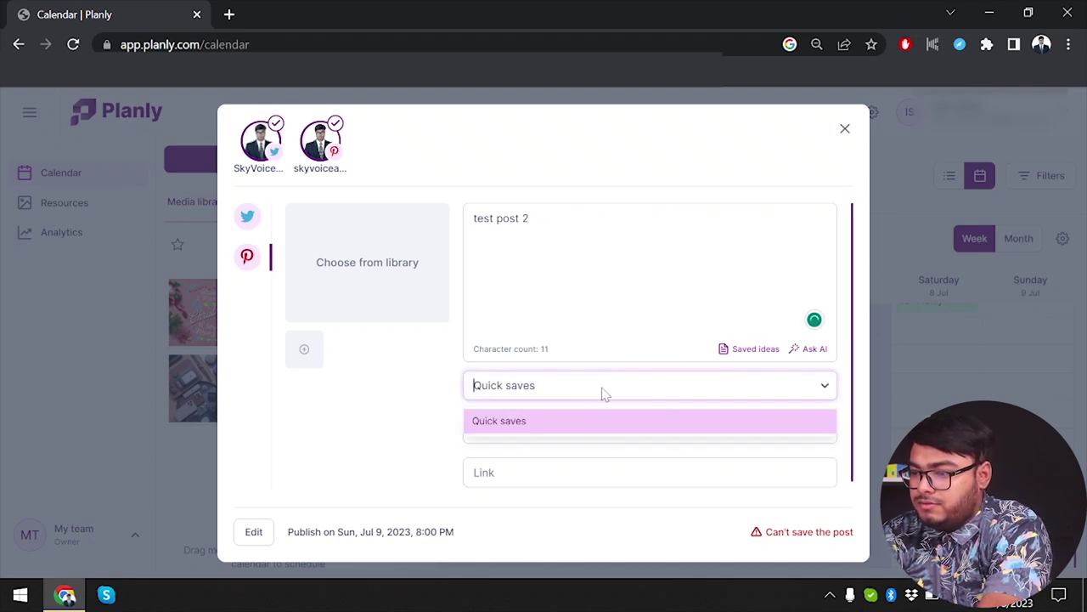
click(553, 405)
click(649, 406)
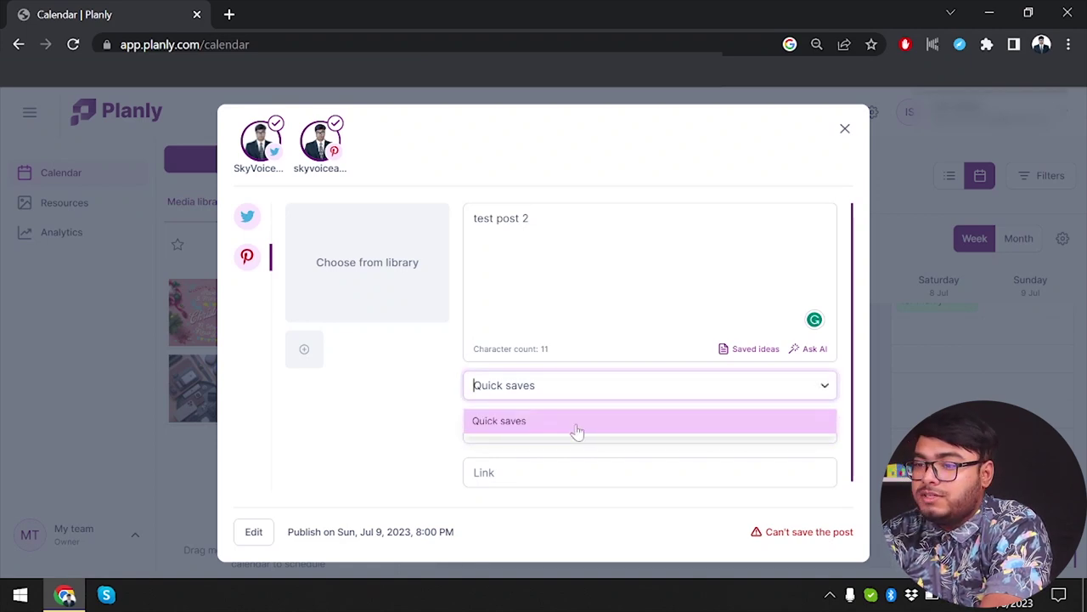
click(640, 388)
click(650, 428)
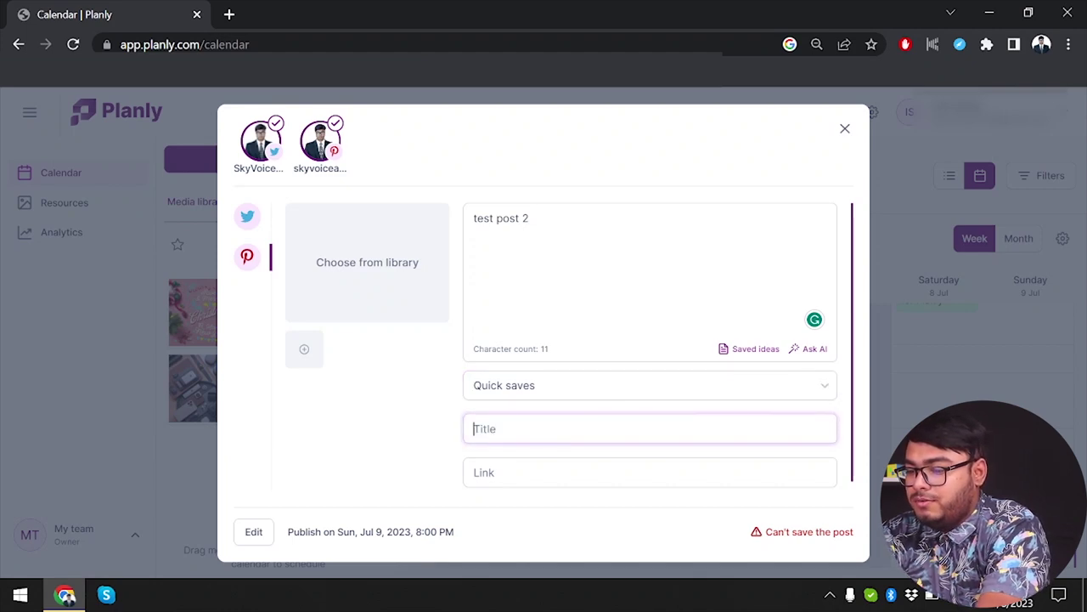
key(ctrl+v)
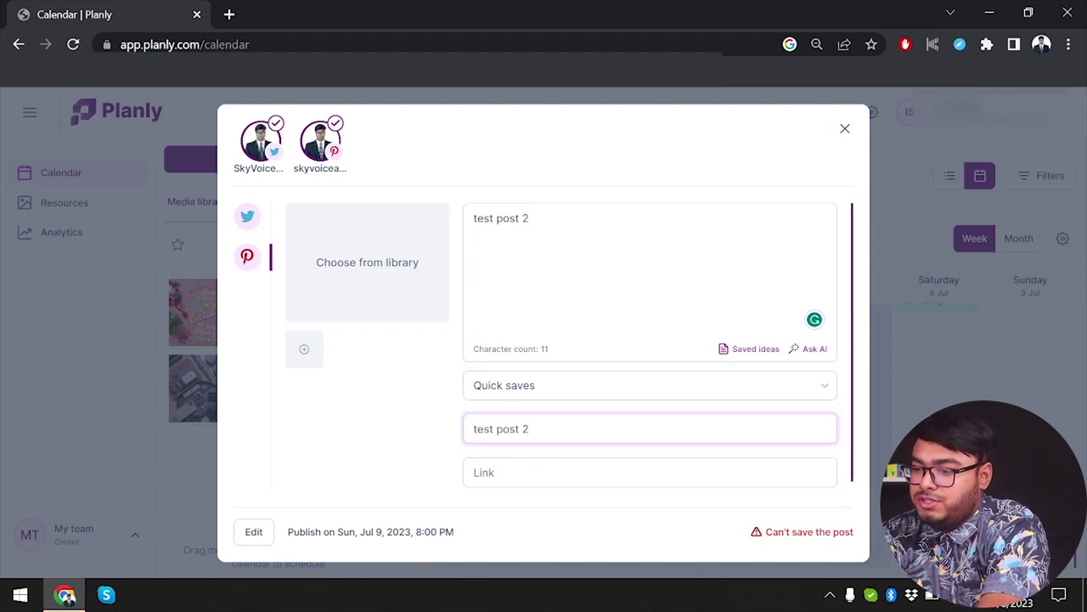
Attach the biplane image from the library to the Pinterest version and schedule the post for both networks.
click(247, 217)
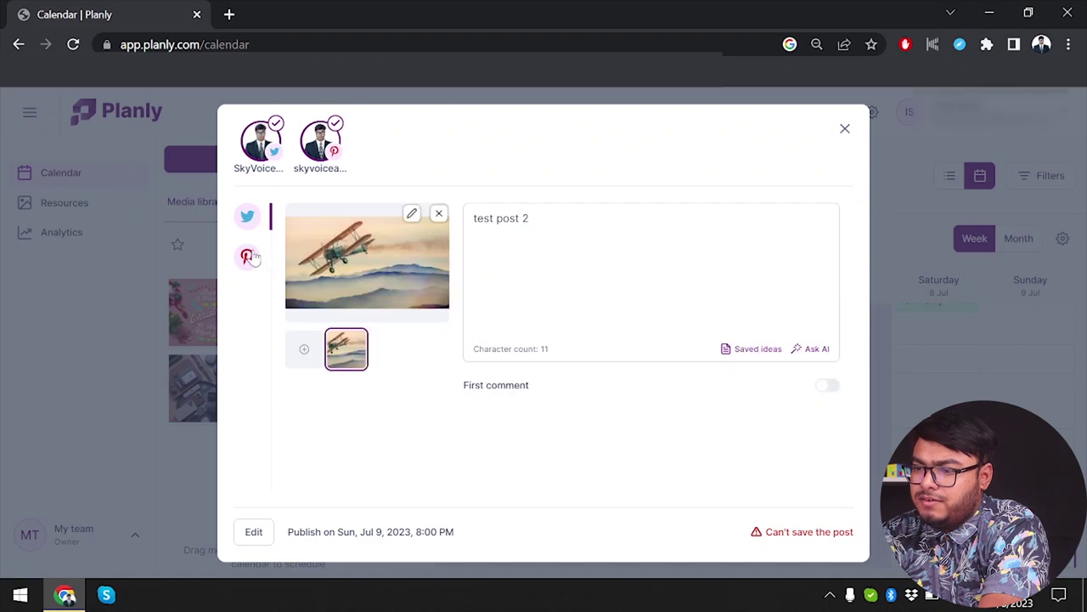
click(247, 257)
click(338, 289)
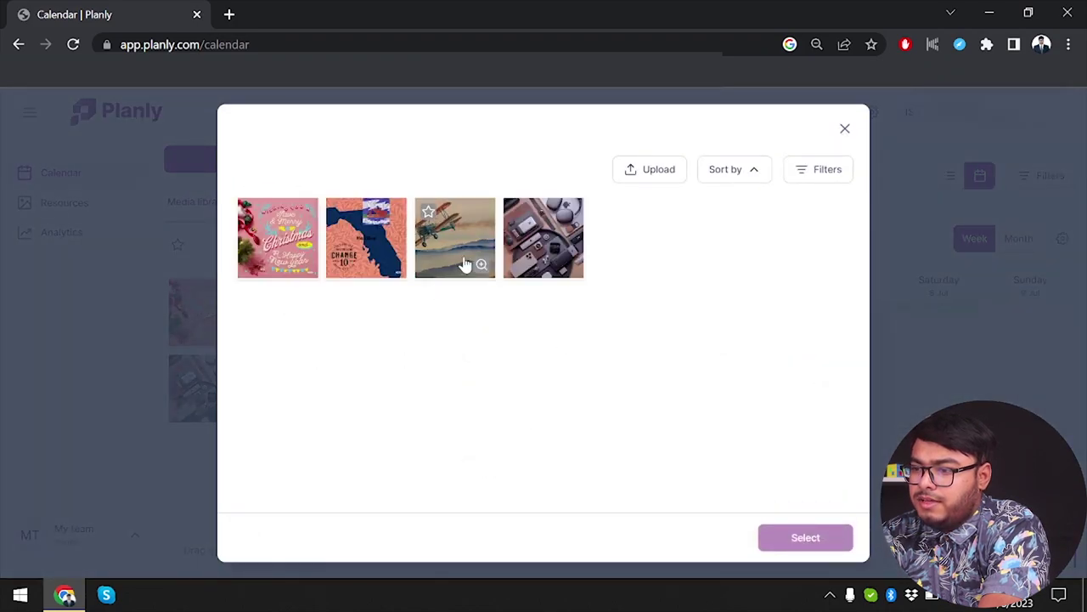
click(464, 262)
click(804, 538)
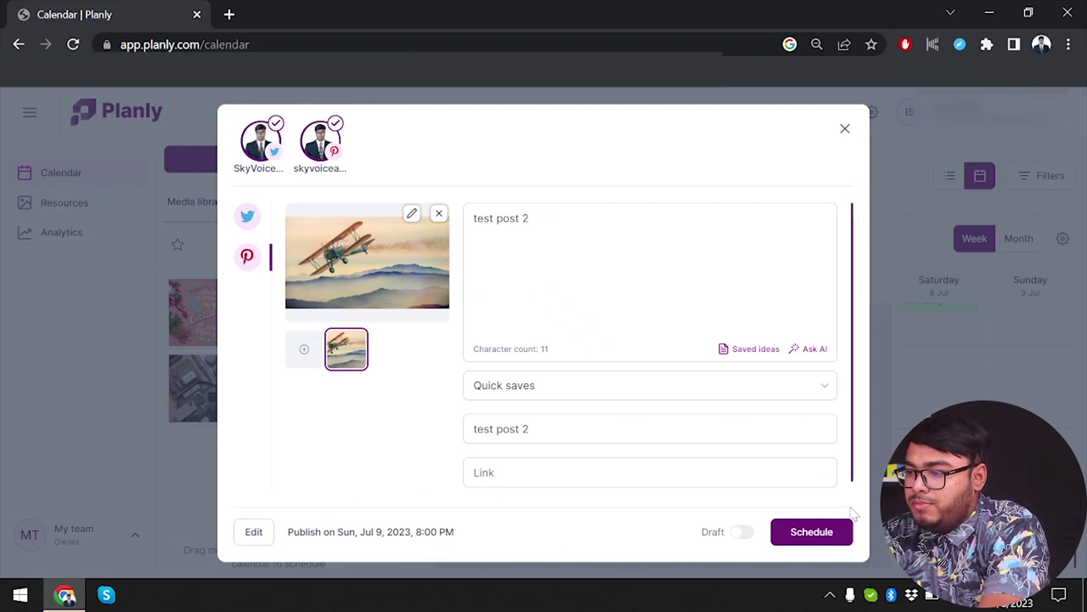
click(836, 539)
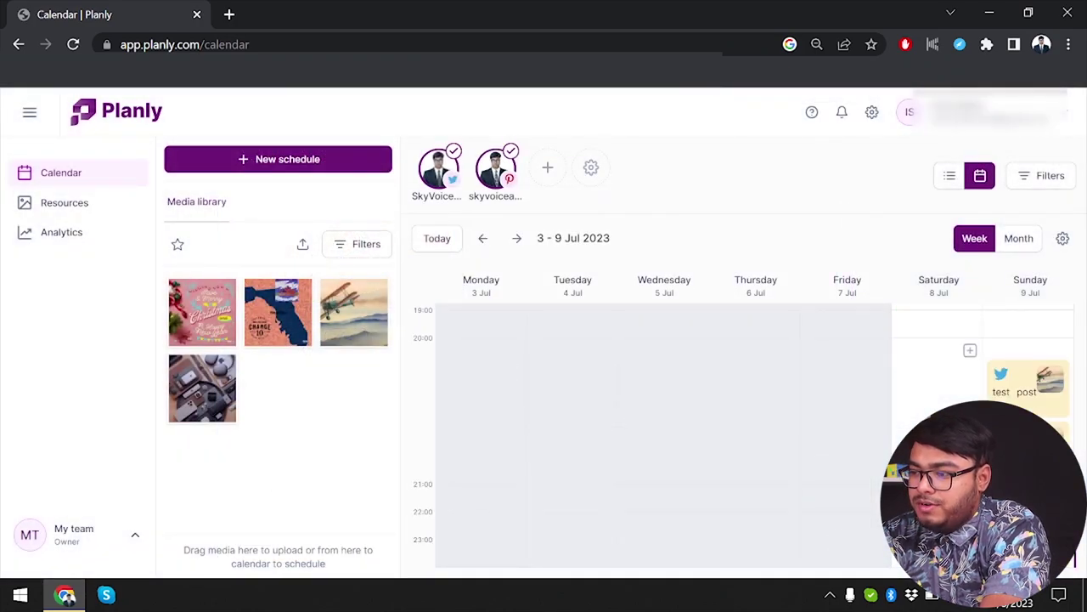
View the schedule list and try different channel filters, ending with only the Twitter channel selected.
click(950, 176)
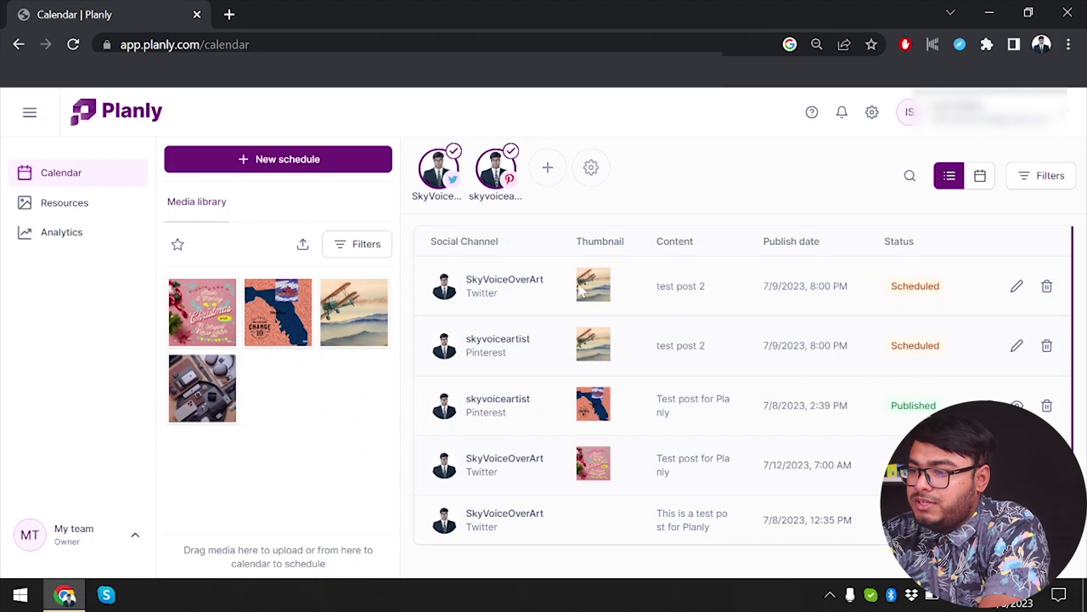
click(488, 166)
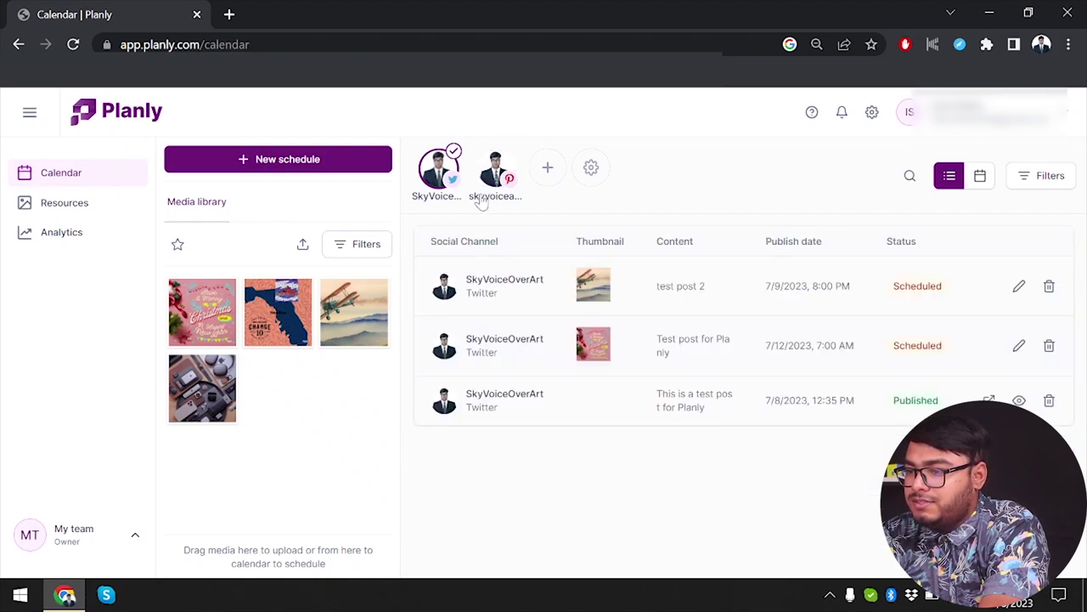
click(438, 170)
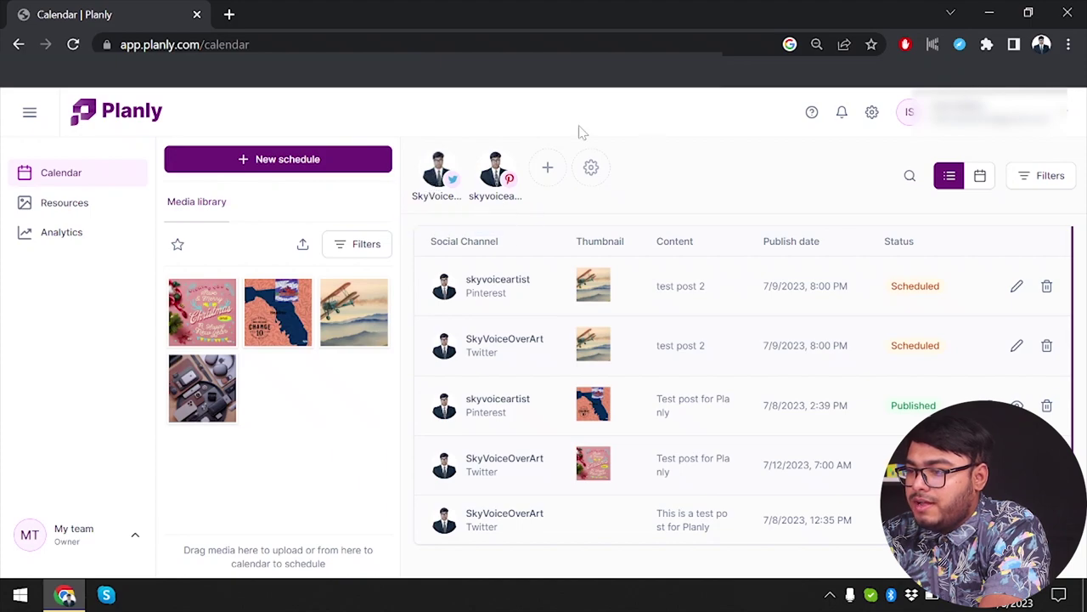
click(437, 174)
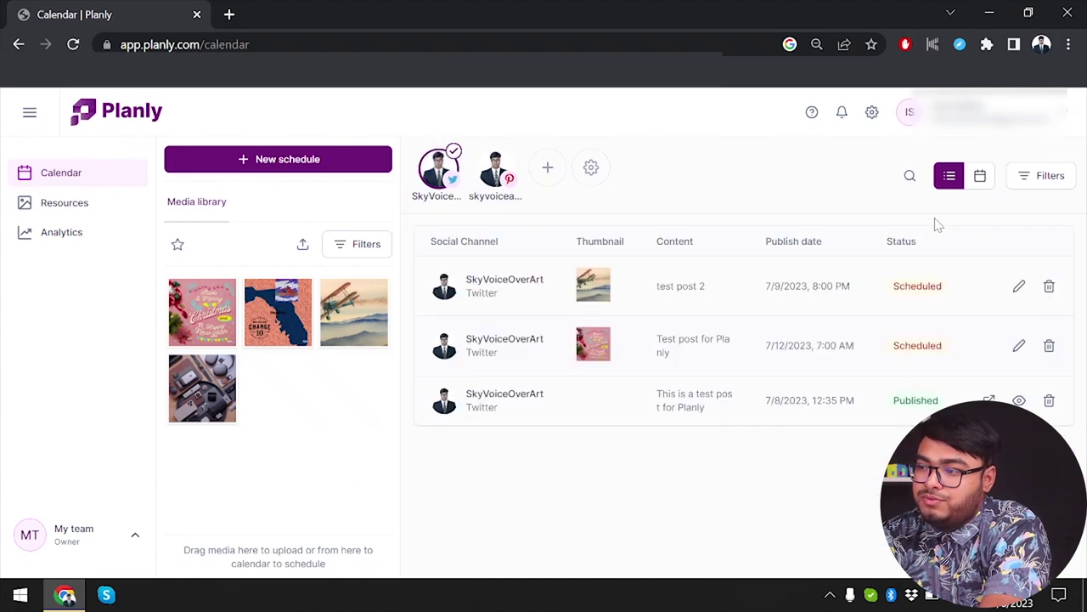
Return to the weekly calendar, advance to 10–16 July 2023, and start a new post in the Monday 10 July, 10:00 AM slot.
click(981, 176)
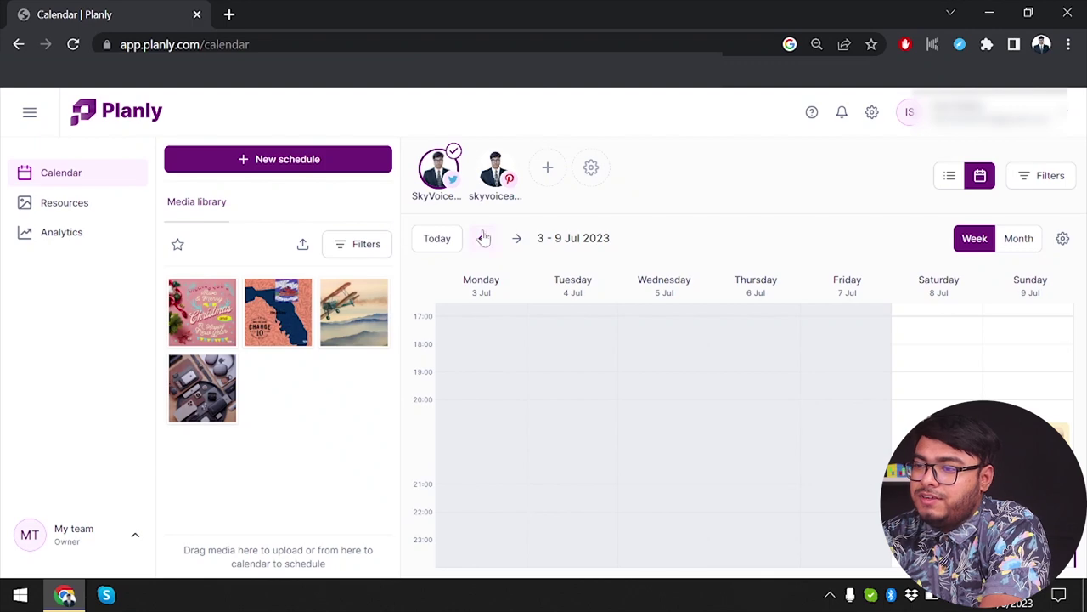
scroll(905, 307, up, 2)
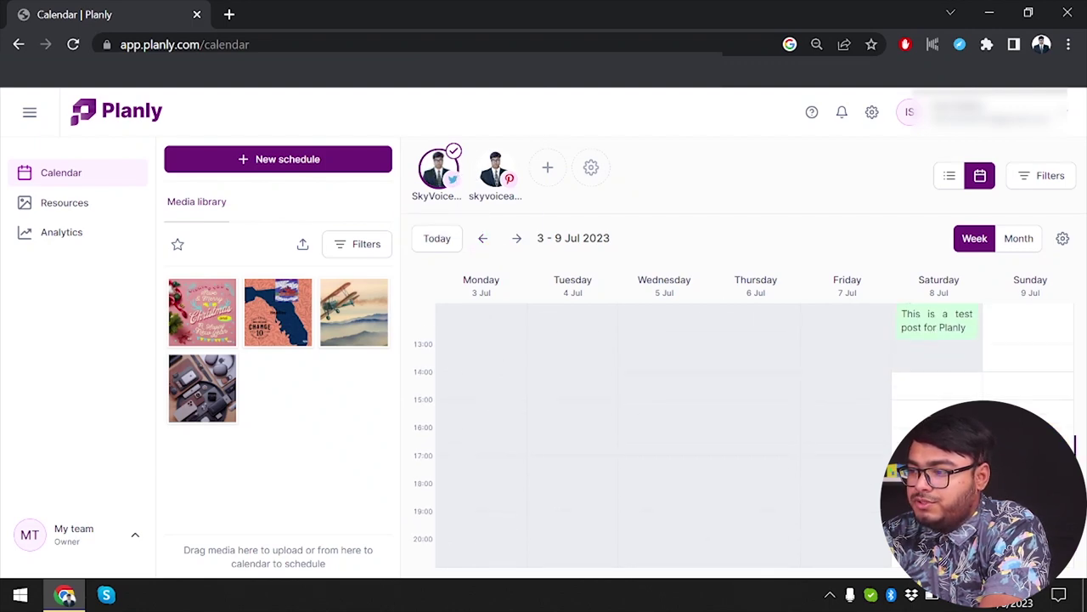
click(516, 238)
scroll(522, 360, down, 1)
scroll(522, 360, up, 3)
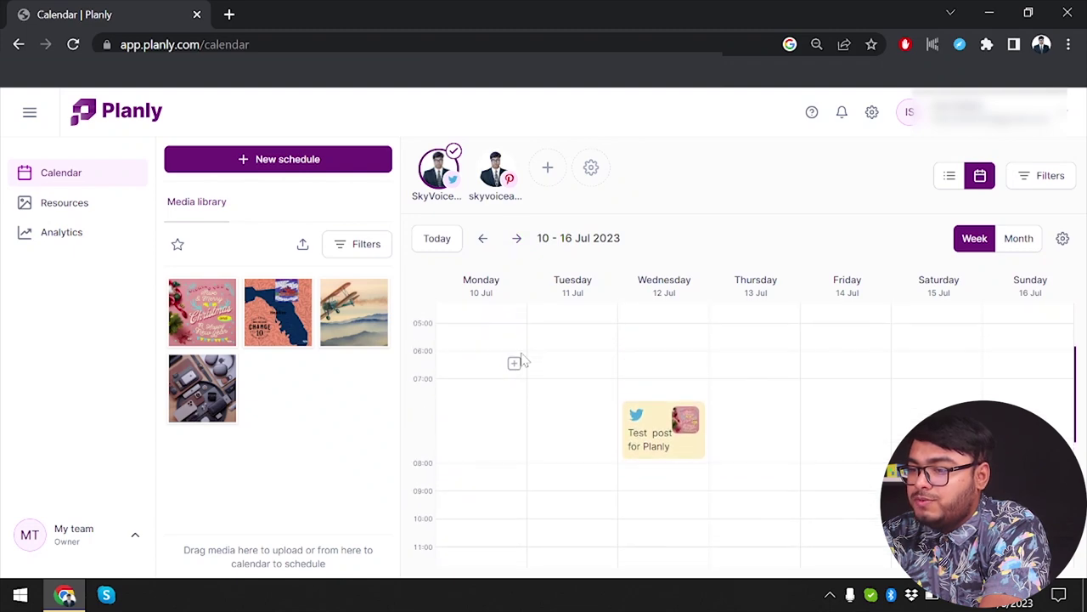
scroll(524, 360, down, 4)
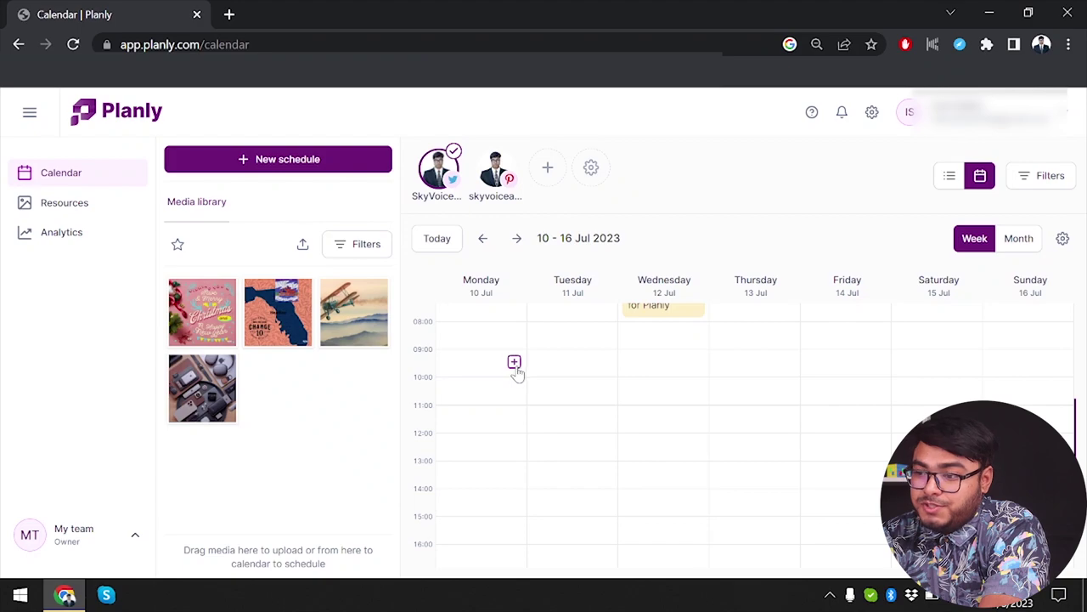
click(514, 362)
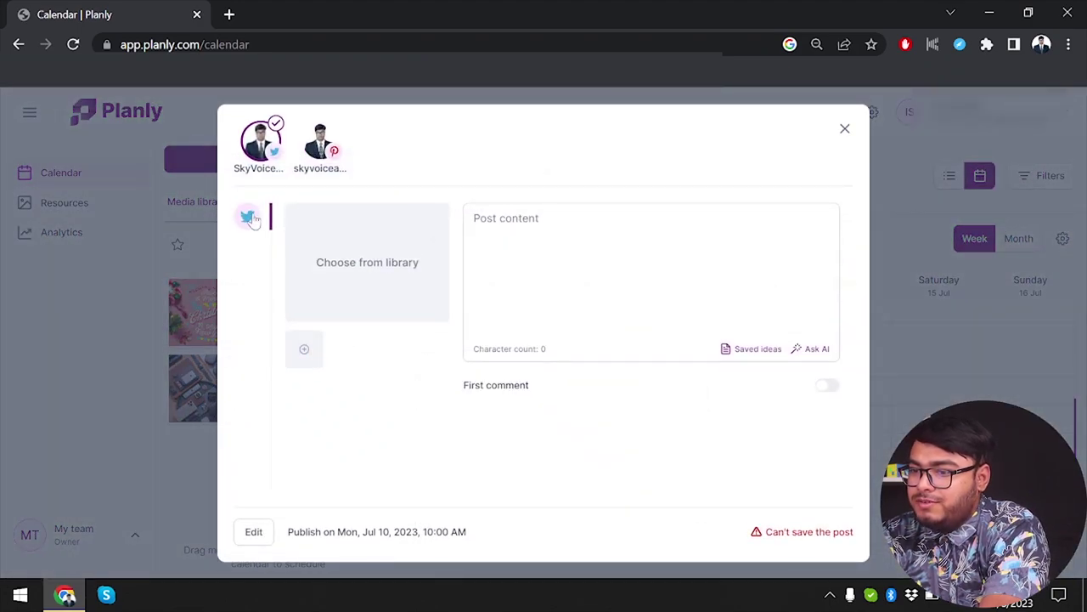
Add the Pinterest channel to the new post and attach the camera and gadgets image from the library.
click(320, 151)
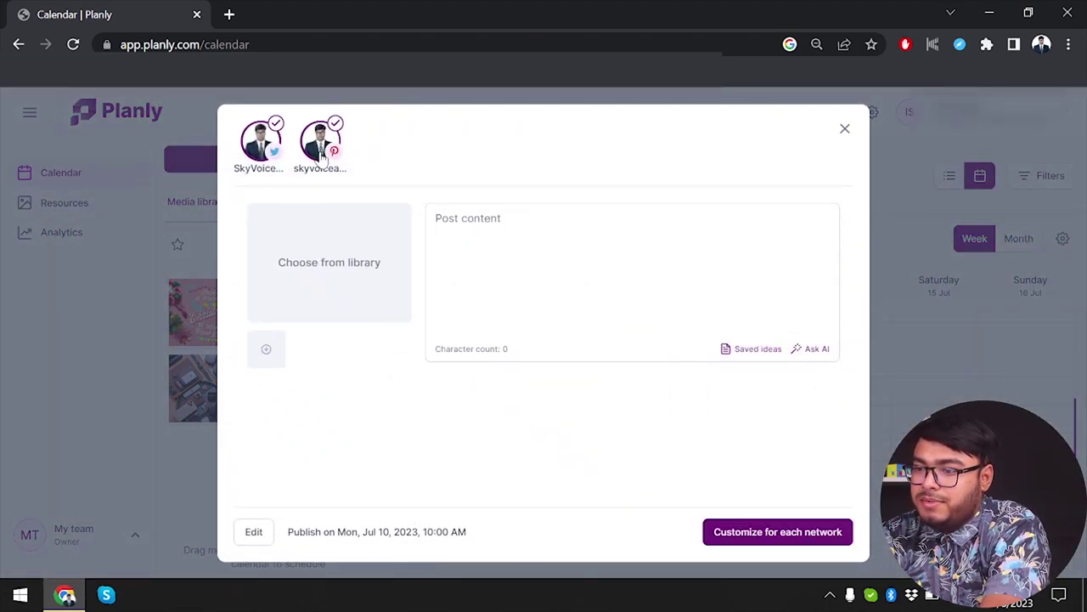
click(329, 284)
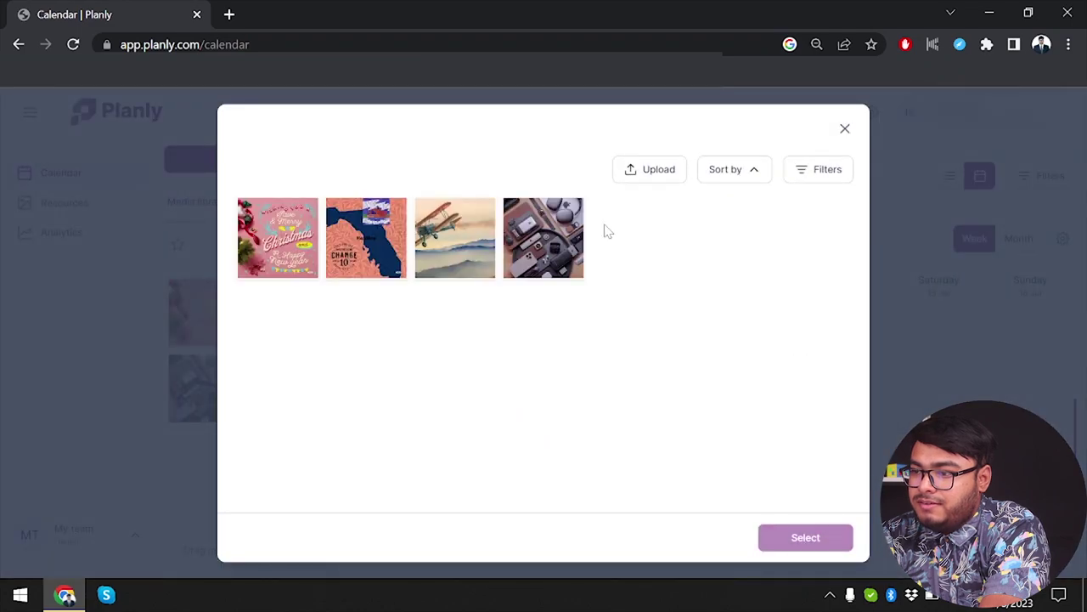
click(534, 242)
click(805, 537)
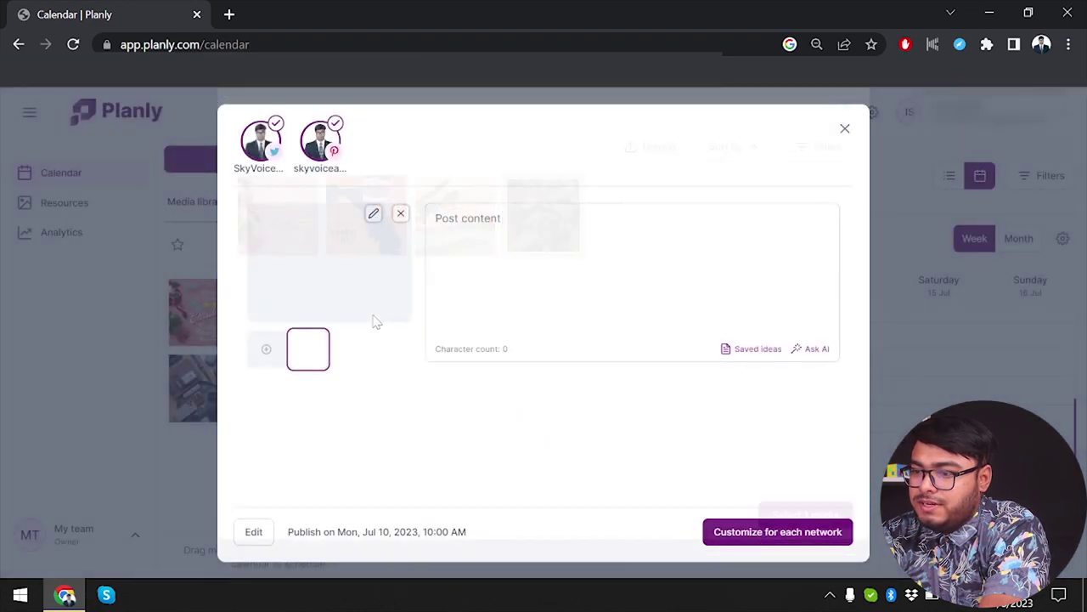
Remove and re-add the Twitter channel, and switch between the Twitter and Pinterest versions of the post.
click(253, 344)
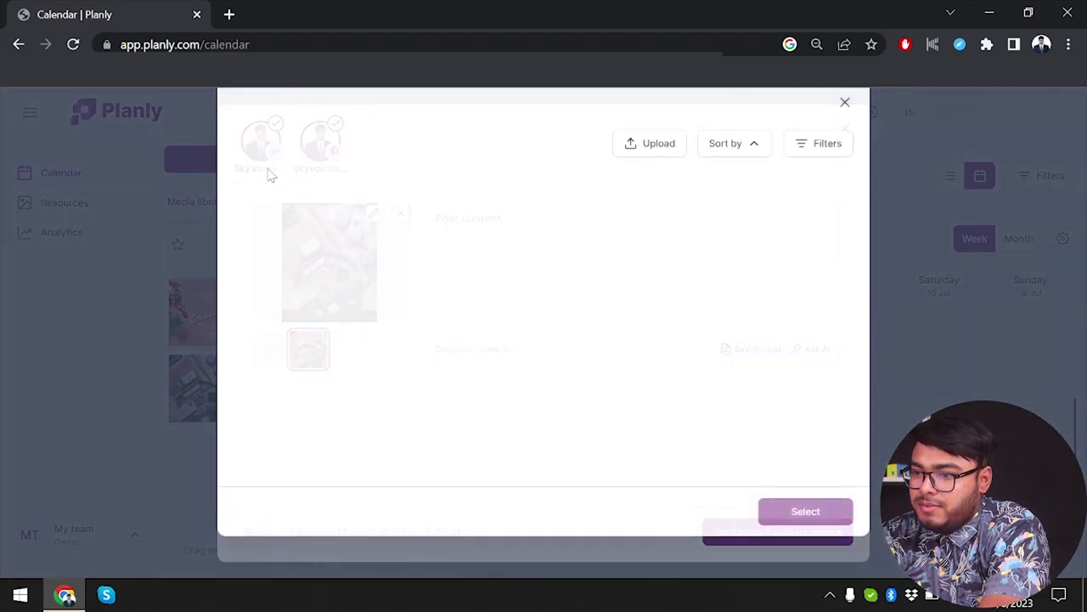
click(845, 129)
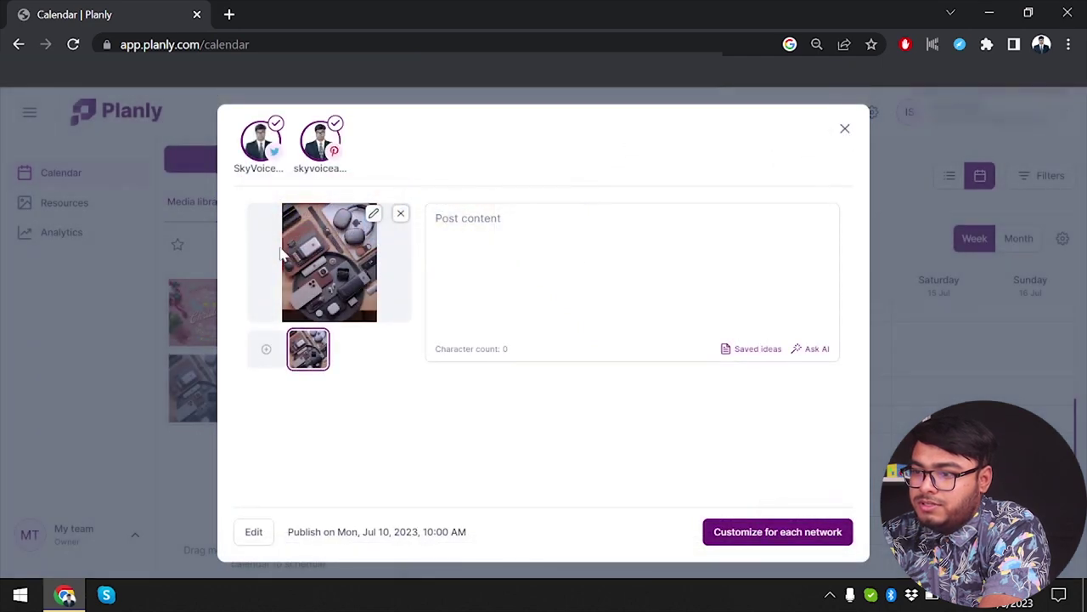
click(259, 141)
click(259, 141)
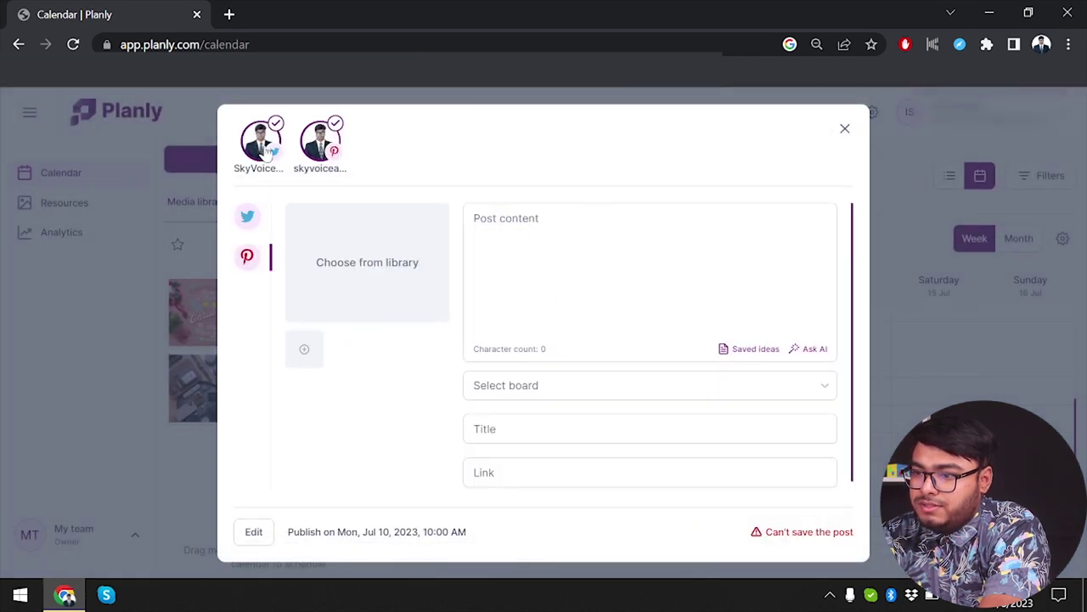
click(247, 226)
click(247, 257)
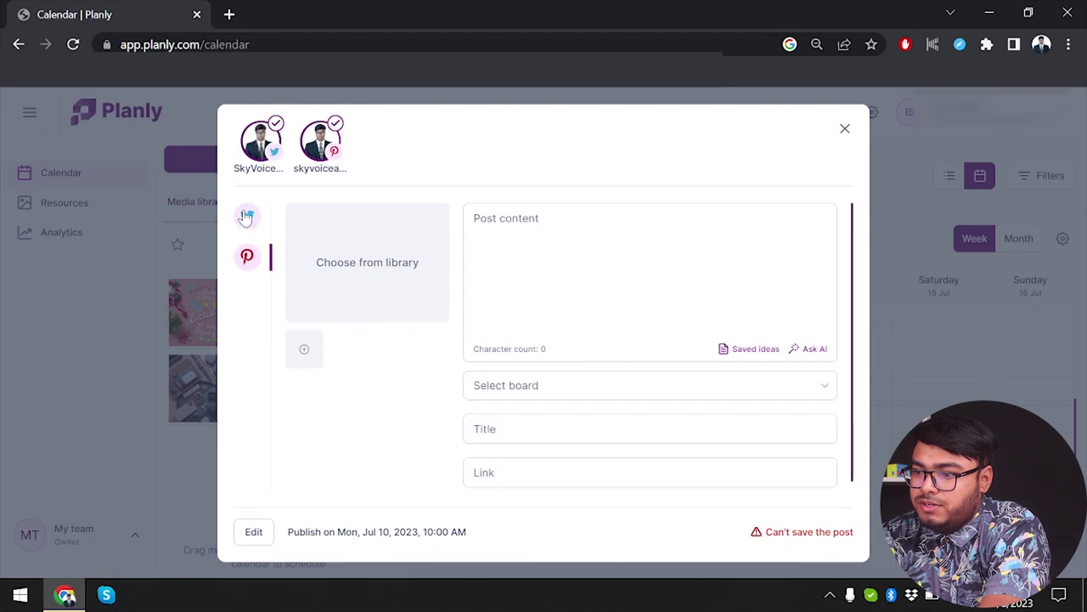
click(246, 217)
click(247, 259)
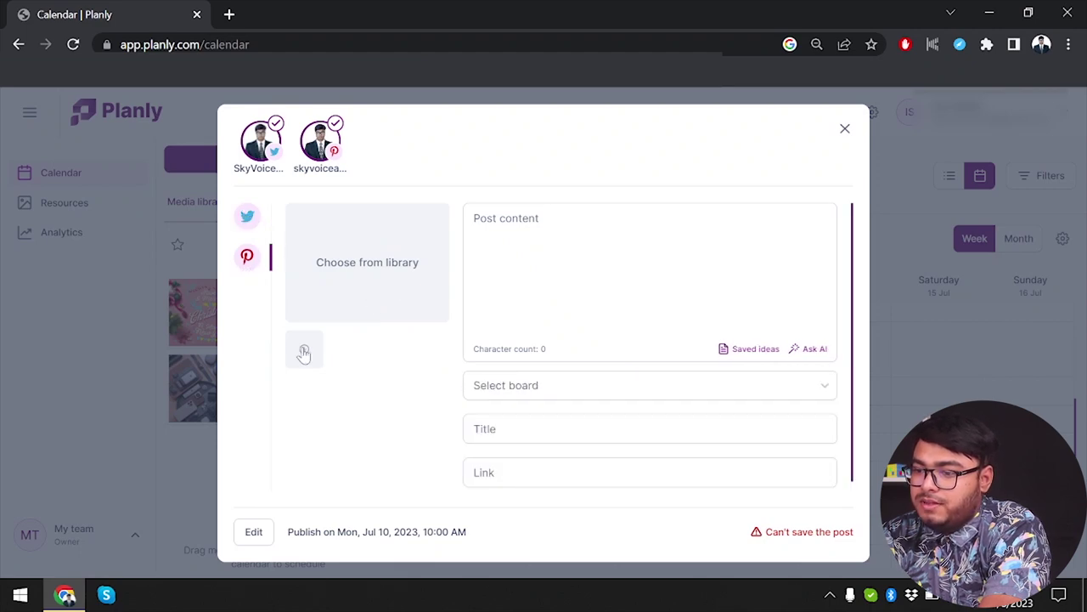
Attach the camera and gadgets image from the library to the post's Pinterest version.
click(304, 349)
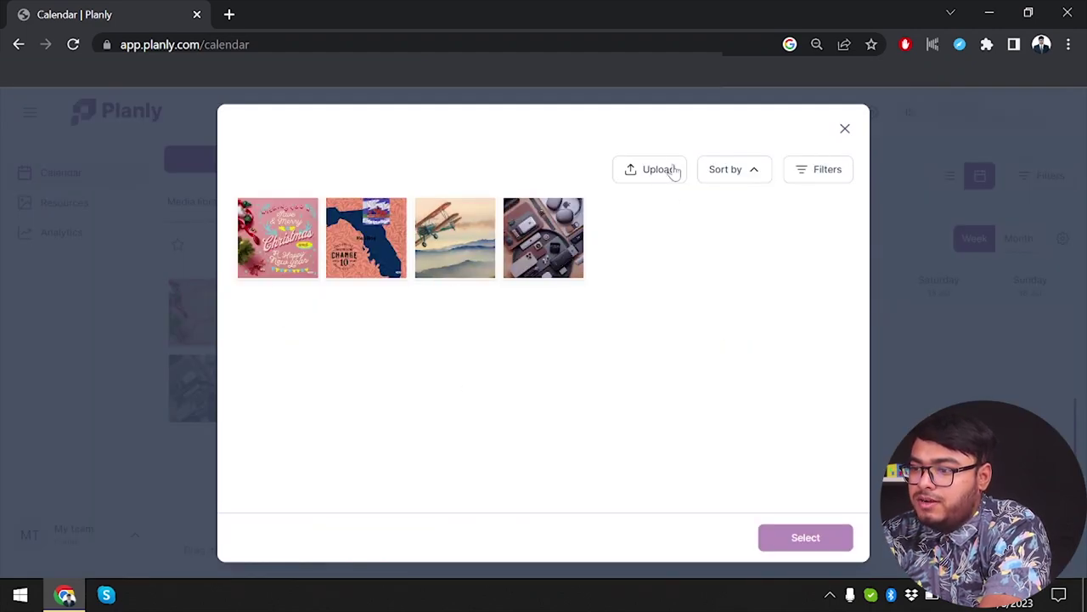
click(544, 238)
click(796, 530)
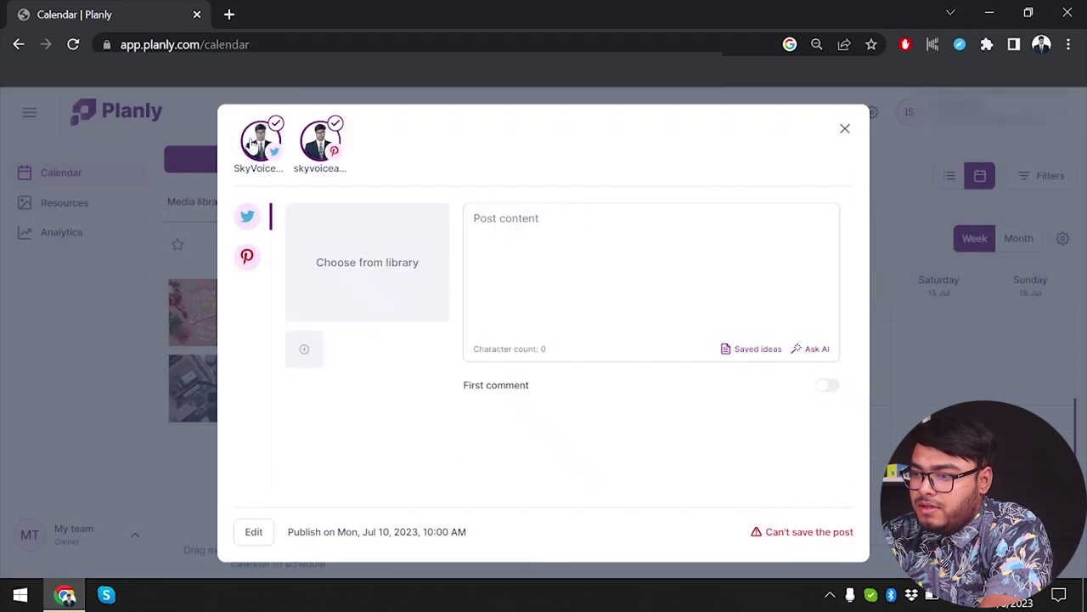
click(242, 268)
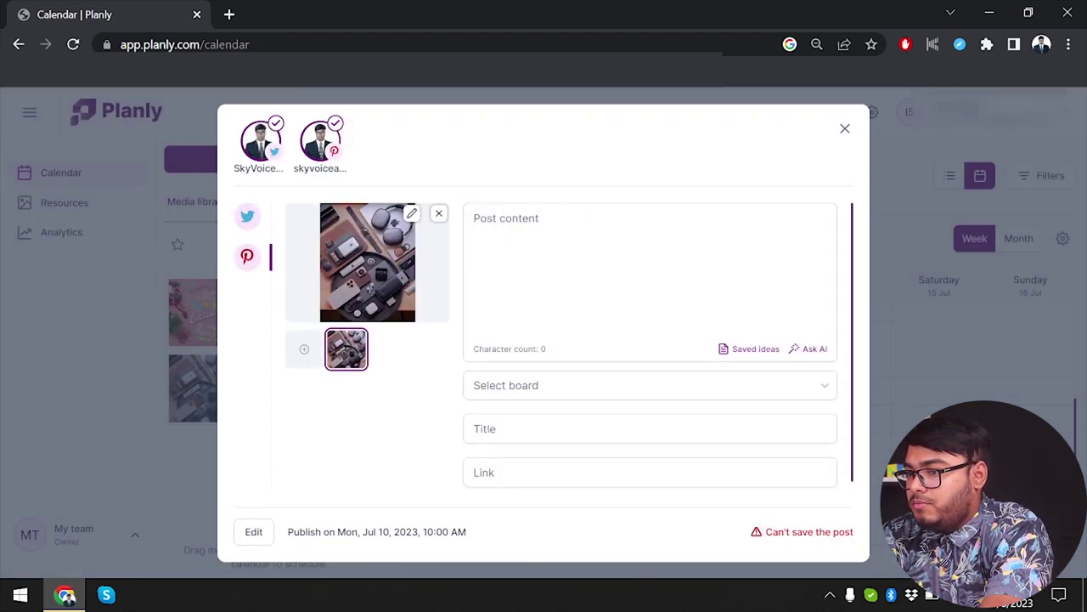
Set the Pinterest post's content and title to "test post 3" and choose the Quick saves board.
text(test post 2)
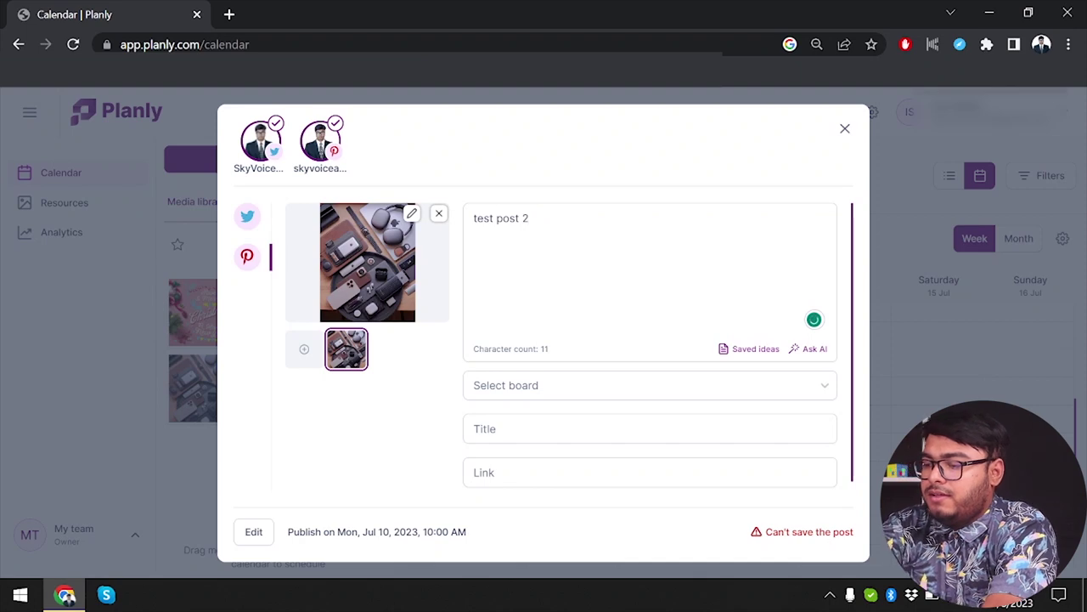
key(ctrl+a)
key(ctrl+c)
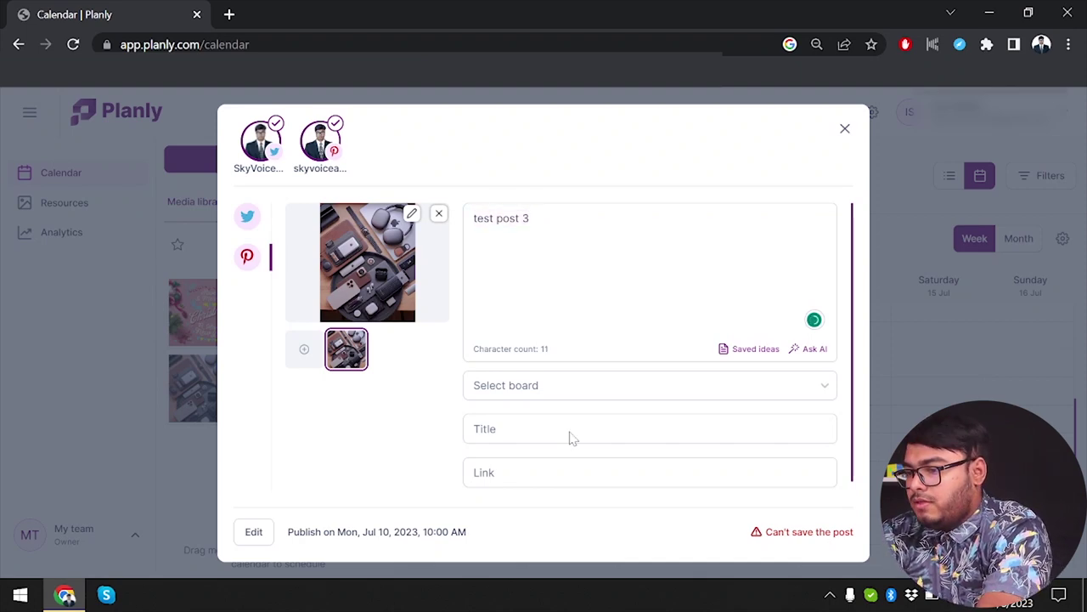
click(573, 438)
key(ctrl+v)
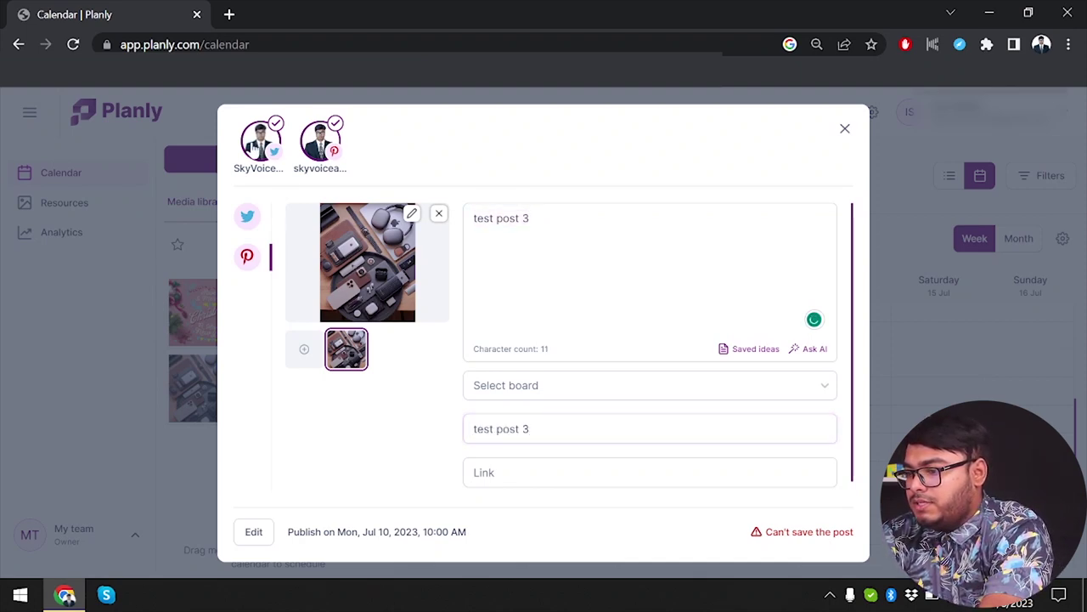
Leave Twitter out of the post and schedule it for Pinterest only on Mon, Jul 10, 2023, 10:00 AM.
click(261, 142)
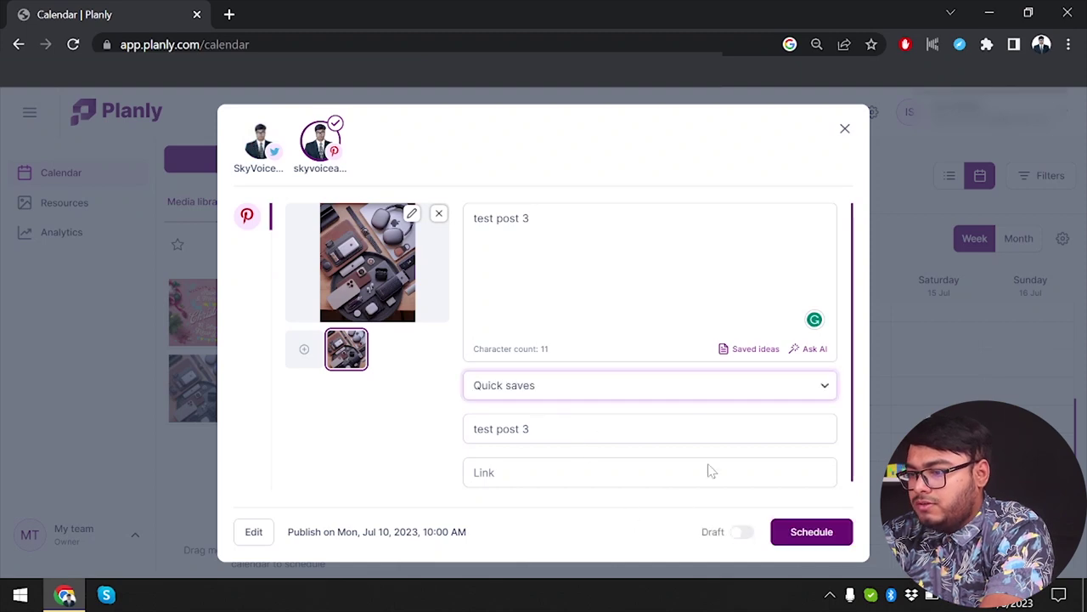
click(259, 143)
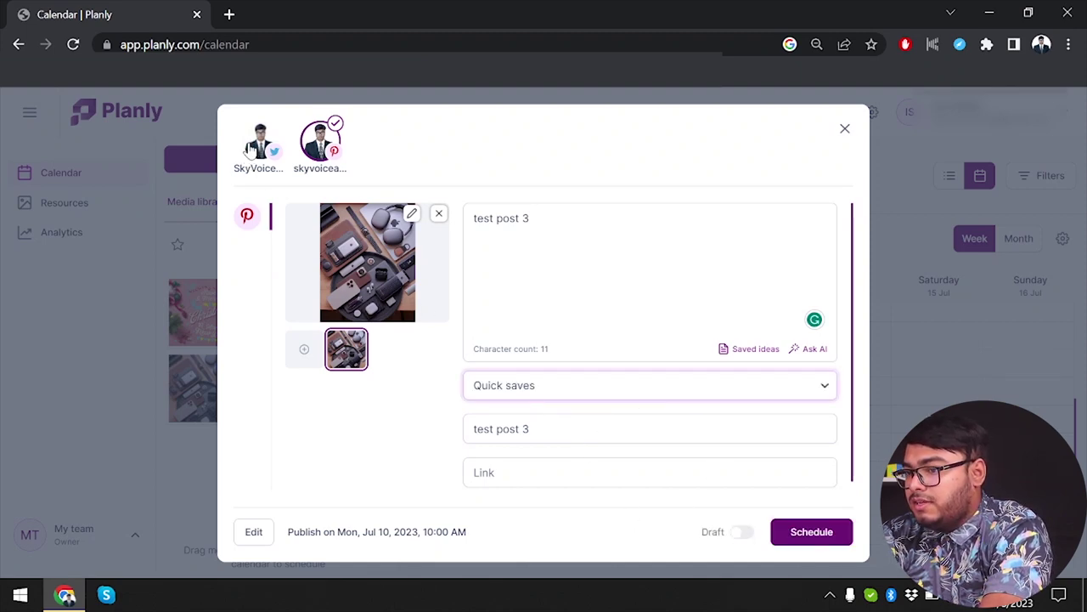
click(247, 216)
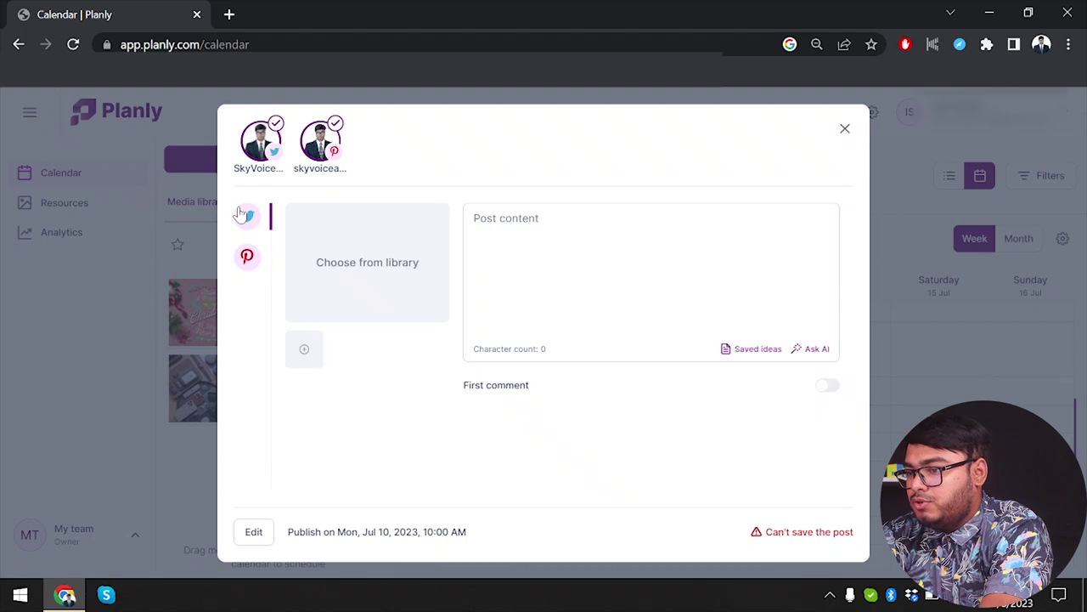
click(256, 142)
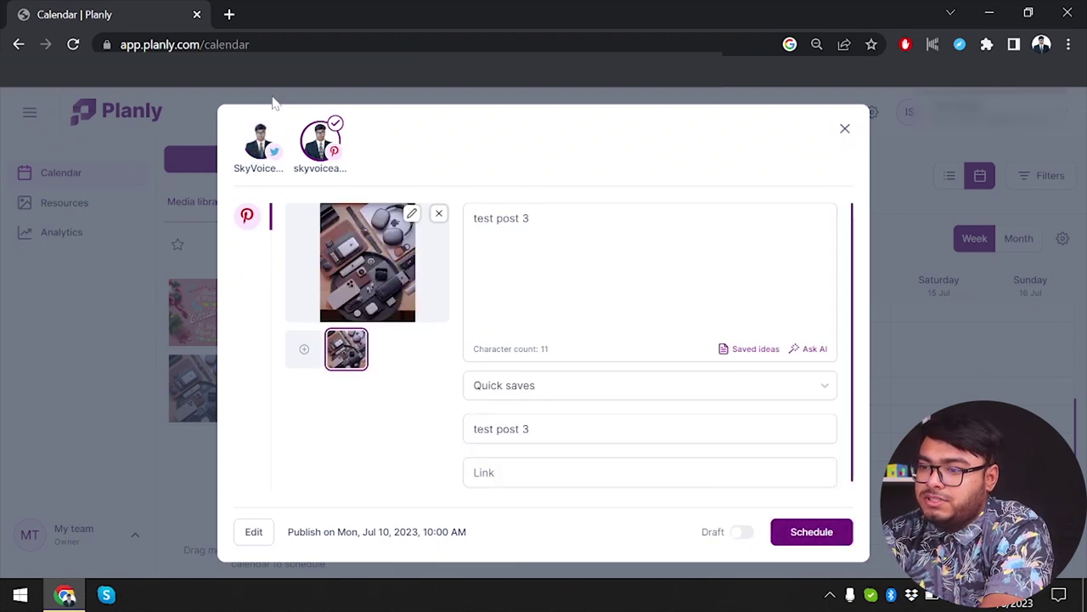
click(256, 143)
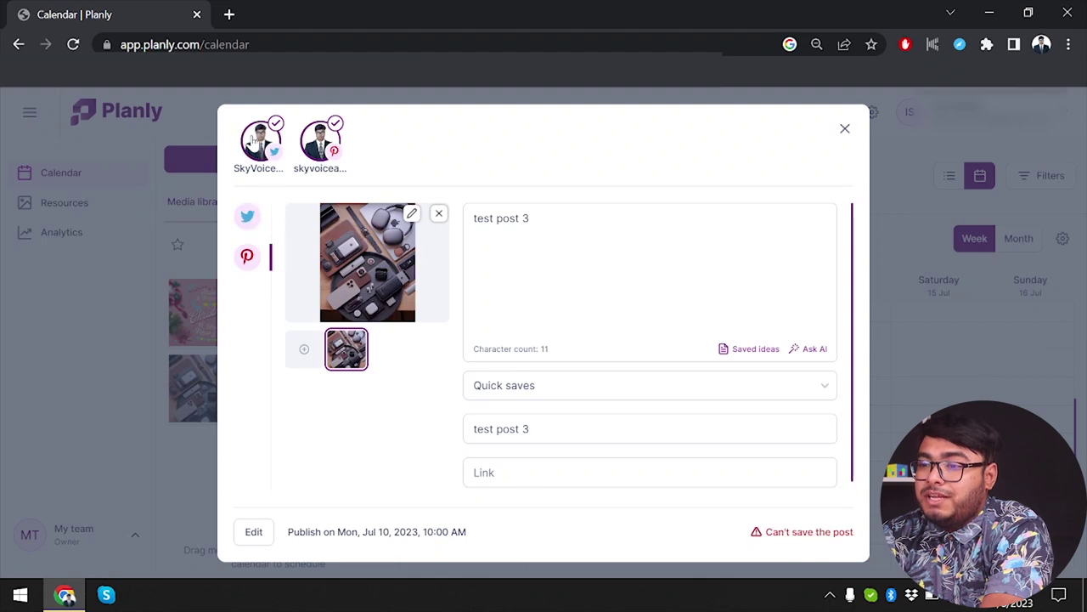
click(247, 218)
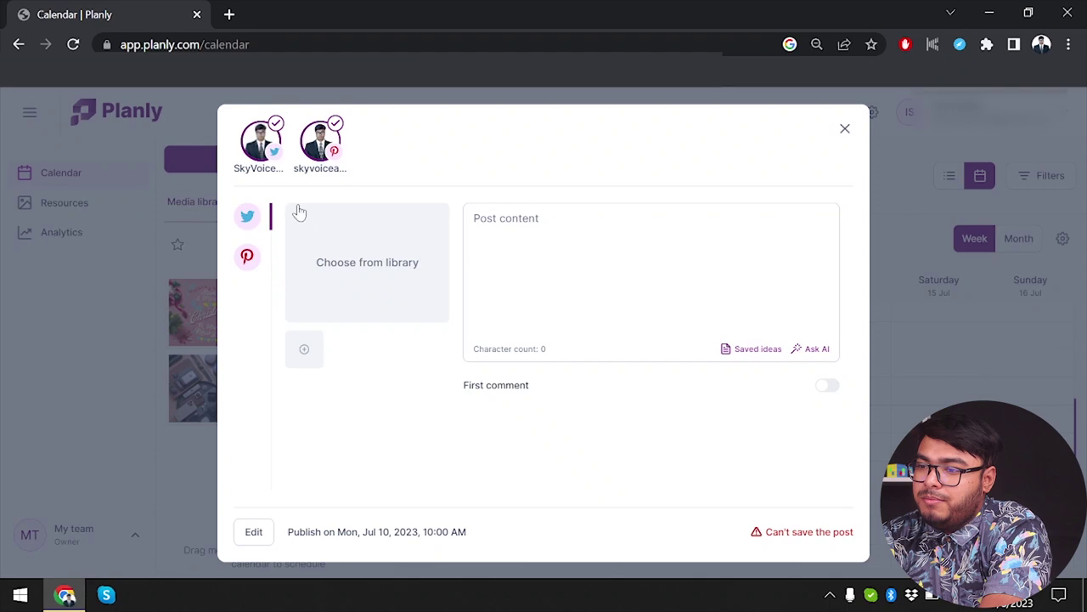
click(259, 149)
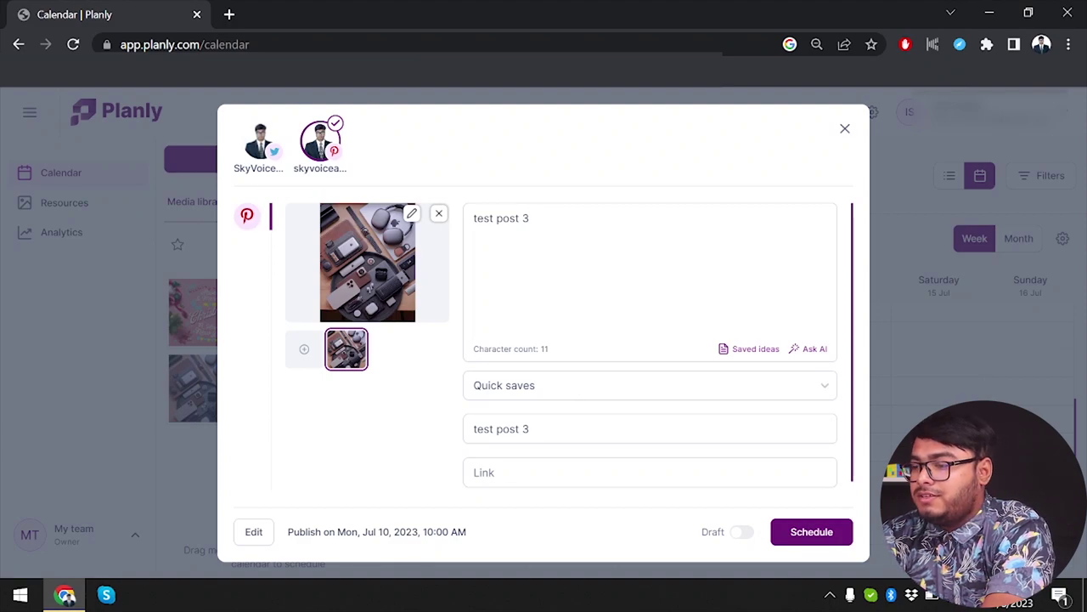
click(802, 535)
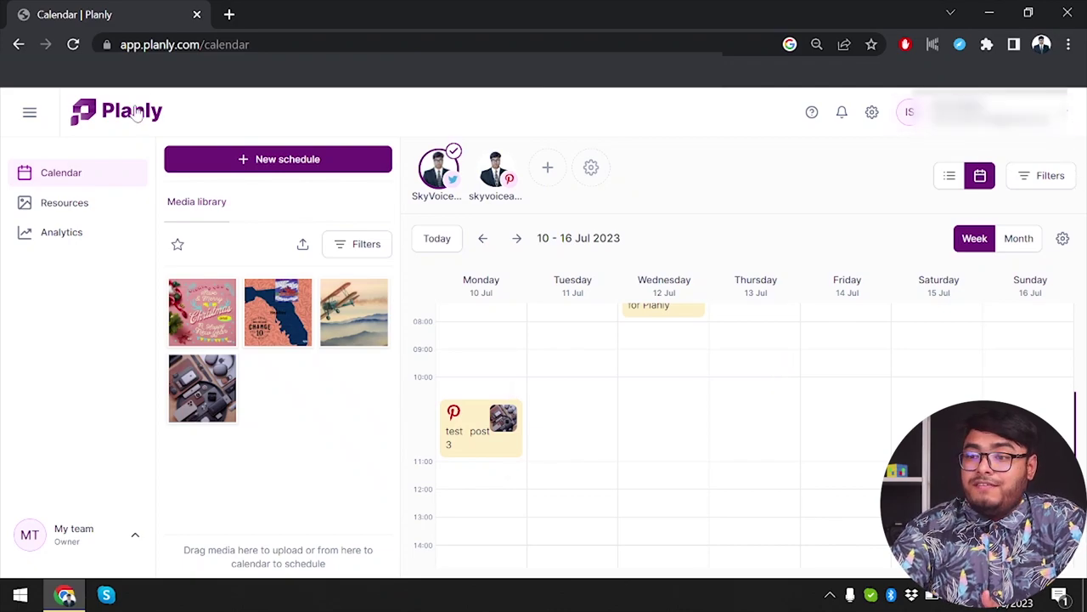
Return to the current week's calendar, and view the schedule list filtered by Pinterest and by Twitter.
click(102, 112)
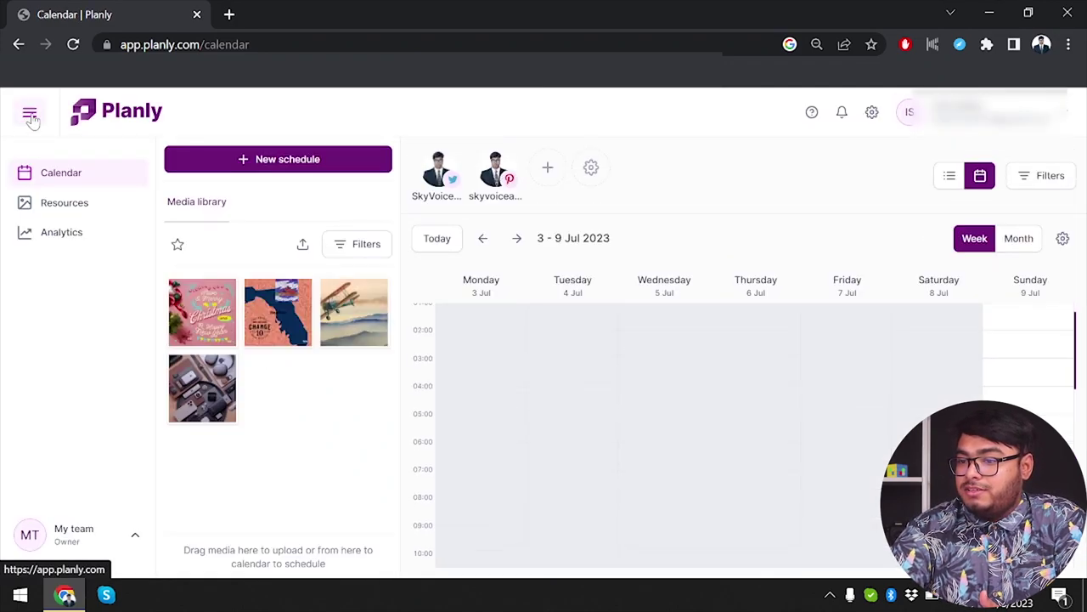
click(31, 115)
click(30, 115)
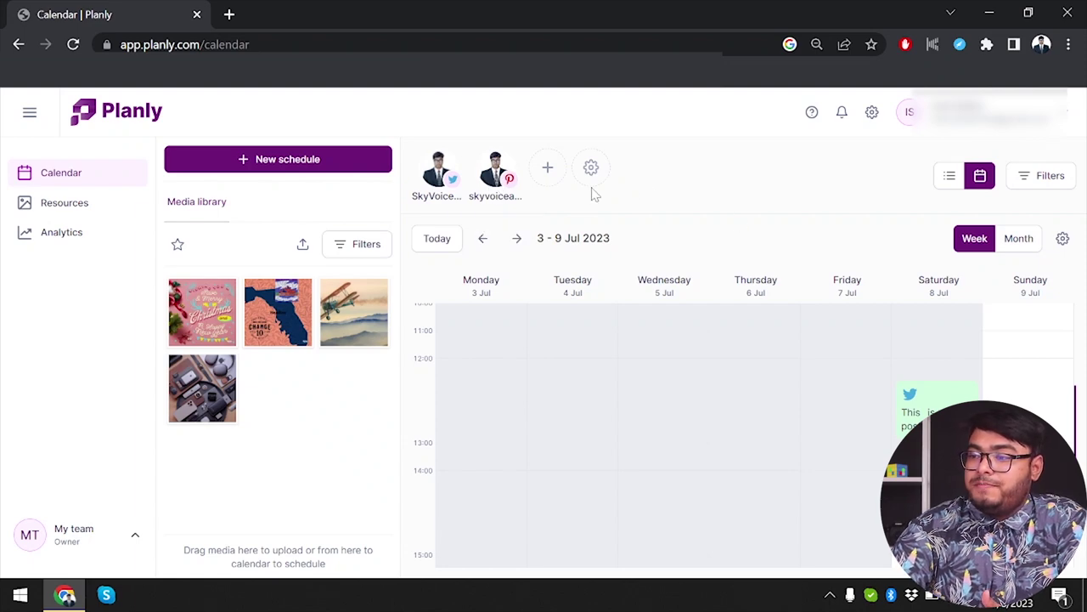
click(950, 176)
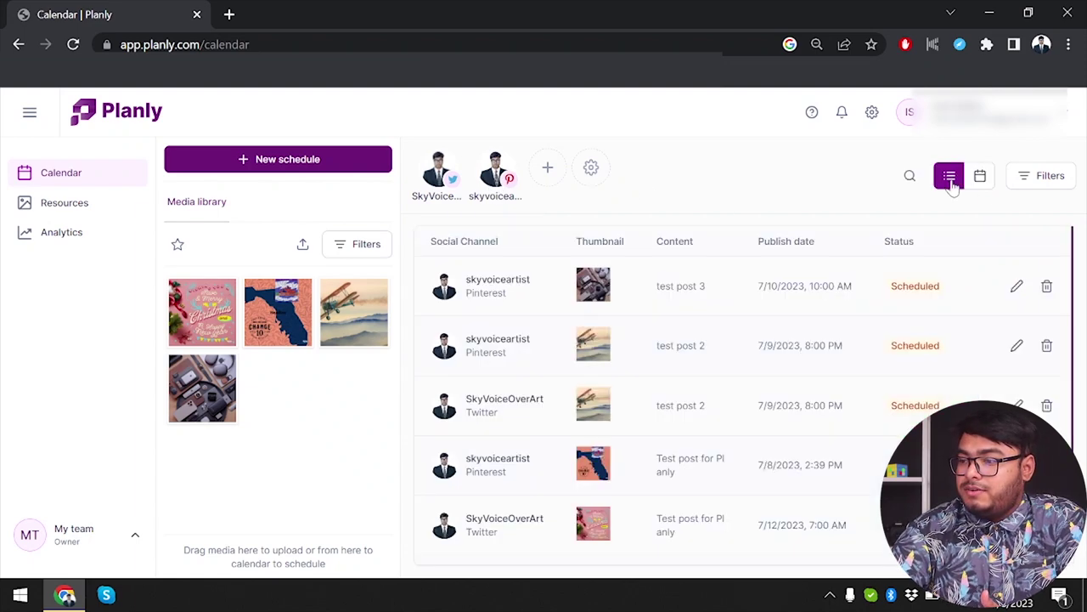
click(501, 171)
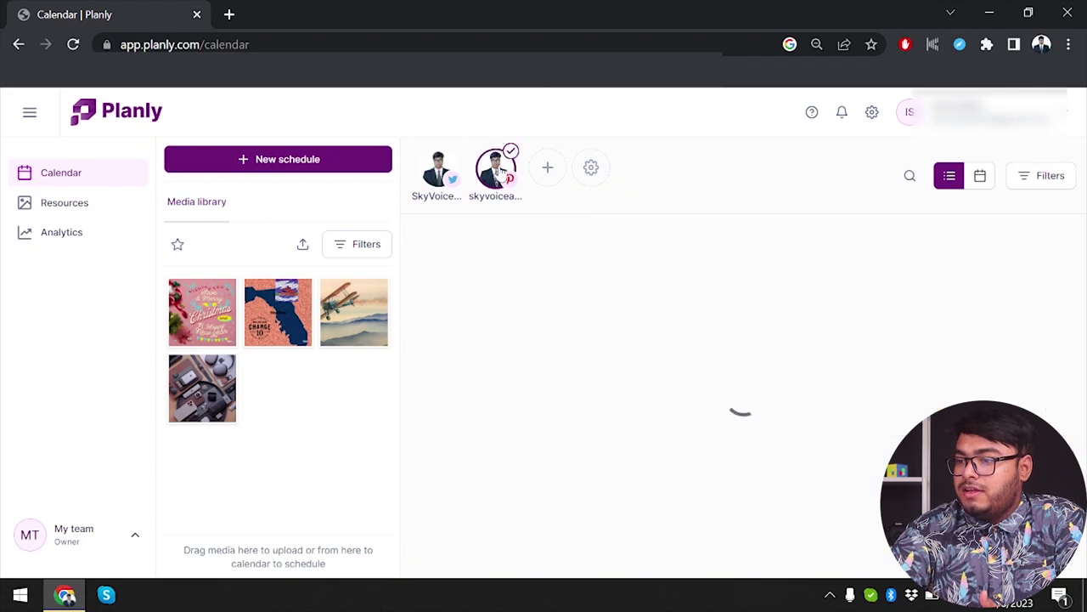
click(446, 175)
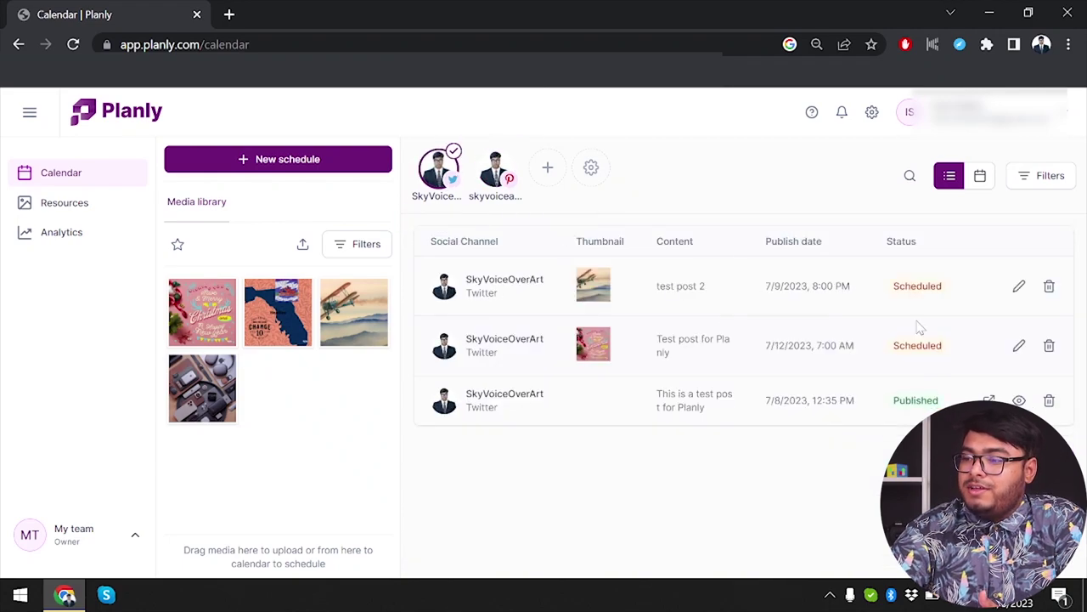
click(437, 172)
click(429, 172)
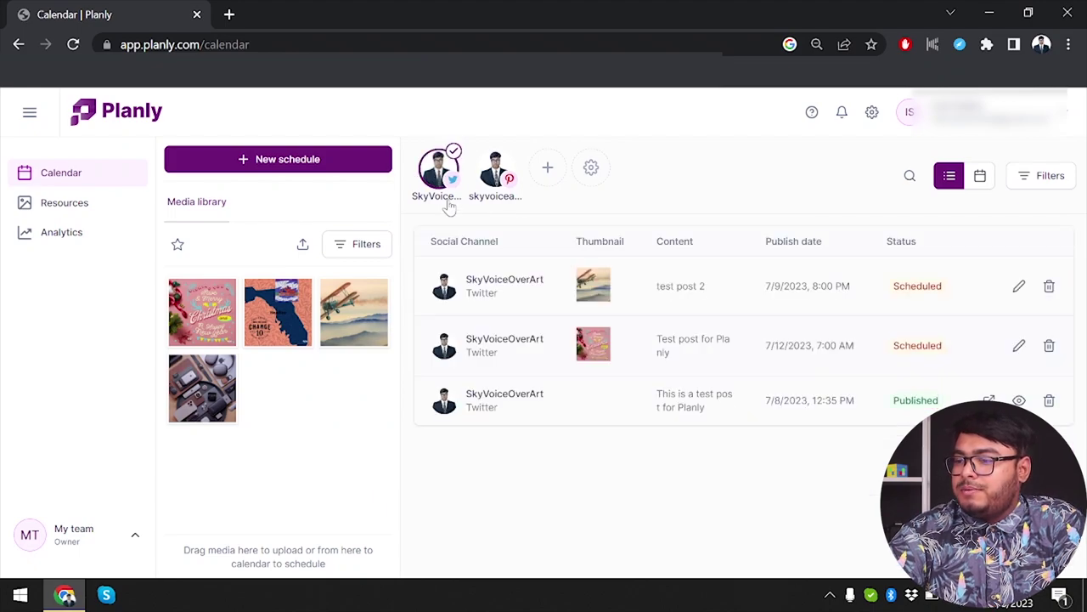
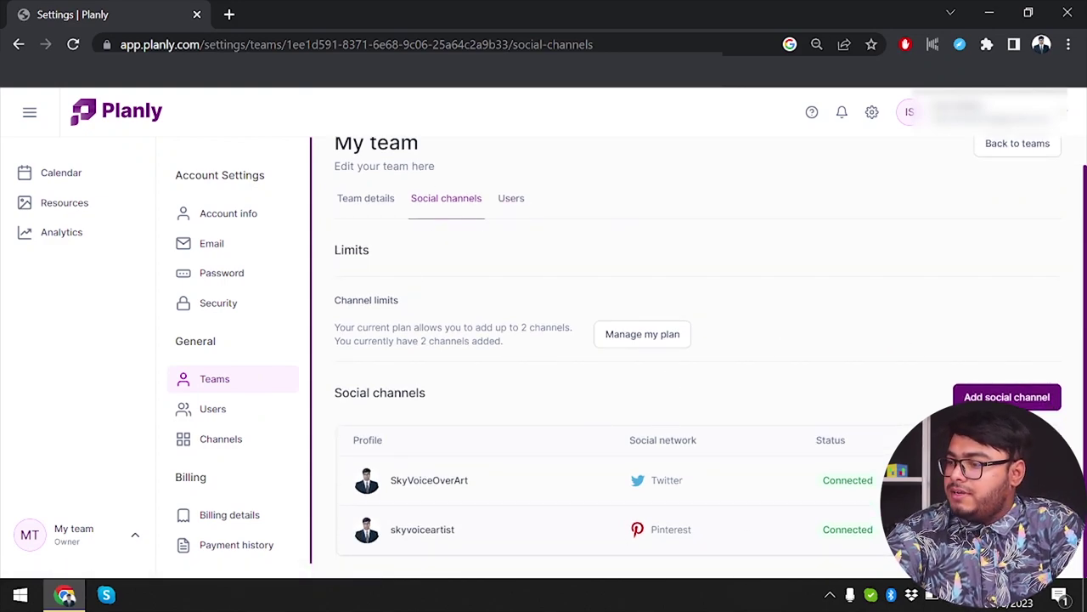
Open the team's plan management, compare the Starter, Pro and Guru plans for changing the plan, and open the full pricing page.
click(651, 333)
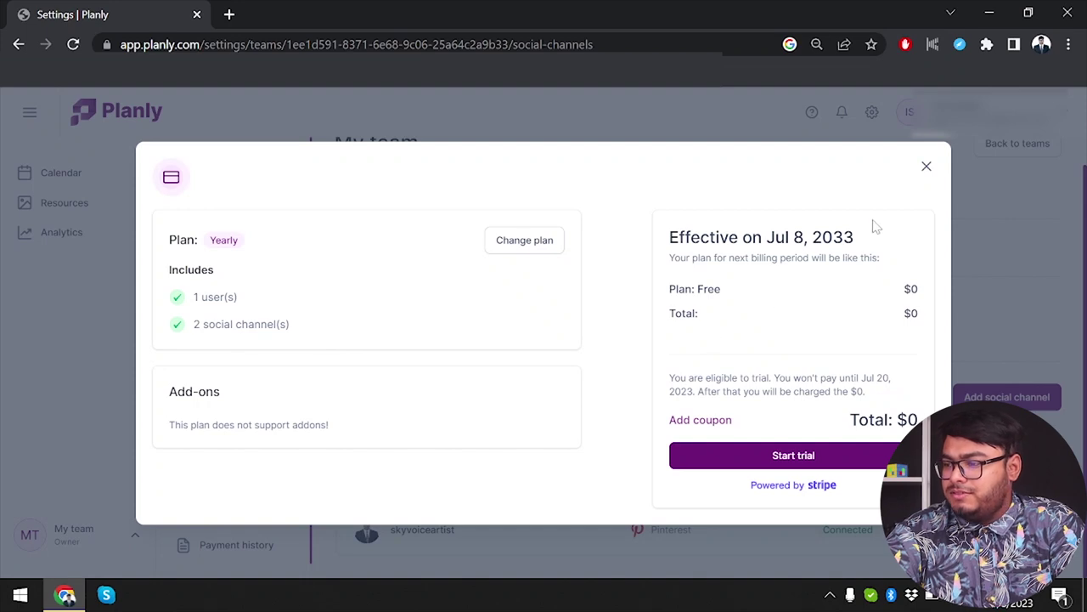
click(524, 240)
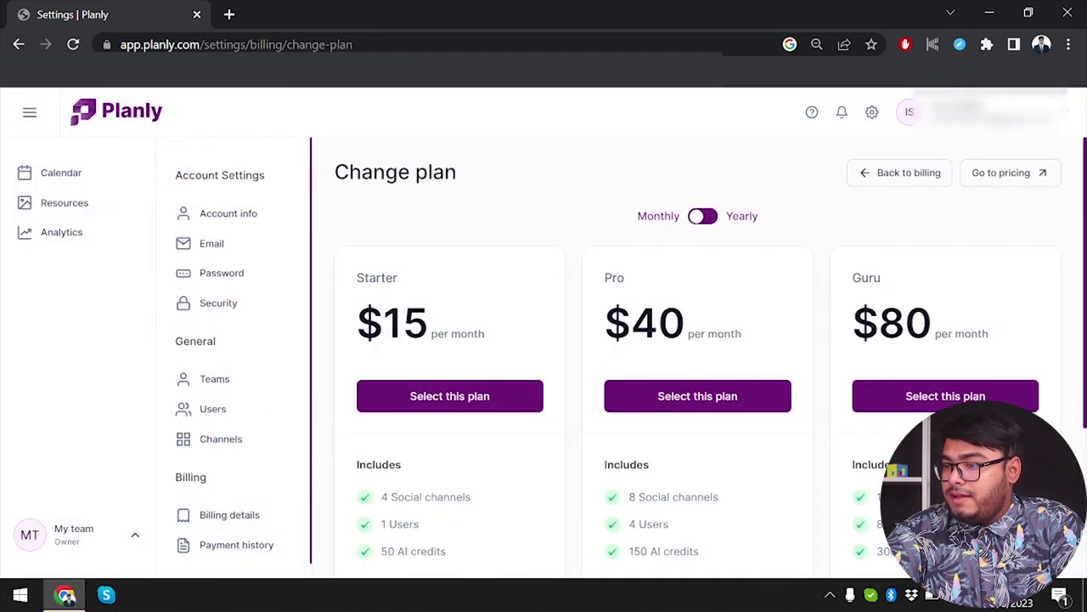
scroll(643, 343, down, 2)
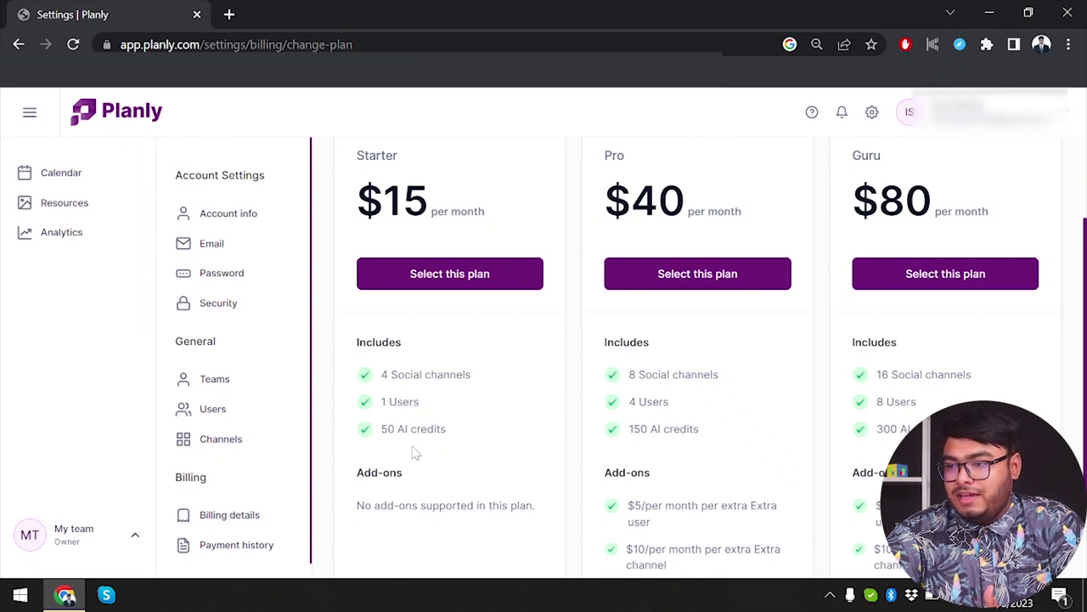
scroll(415, 454, down, 2)
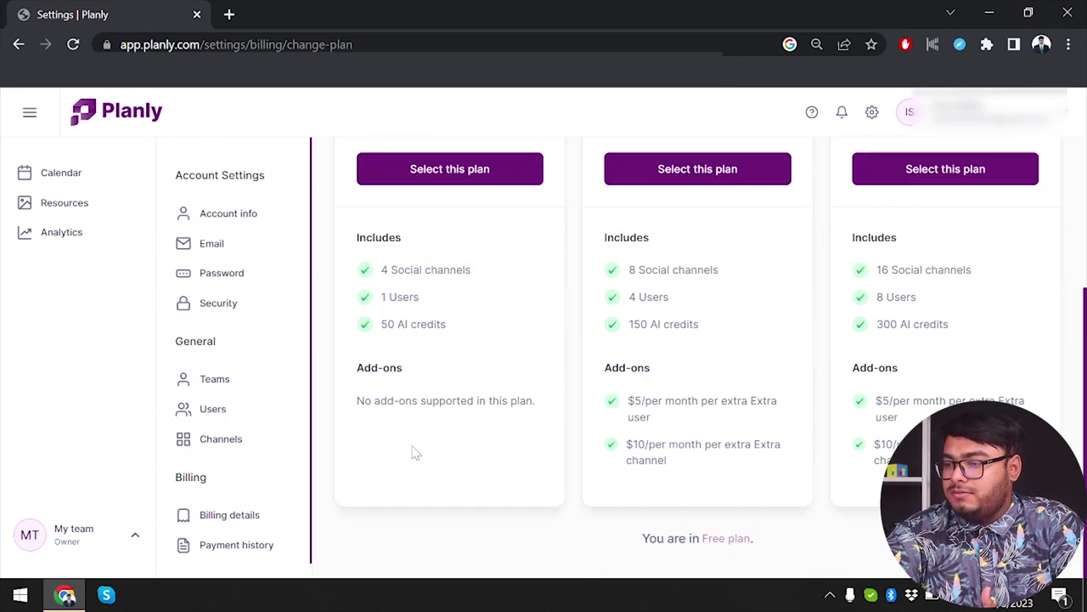
scroll(627, 315, up, 4)
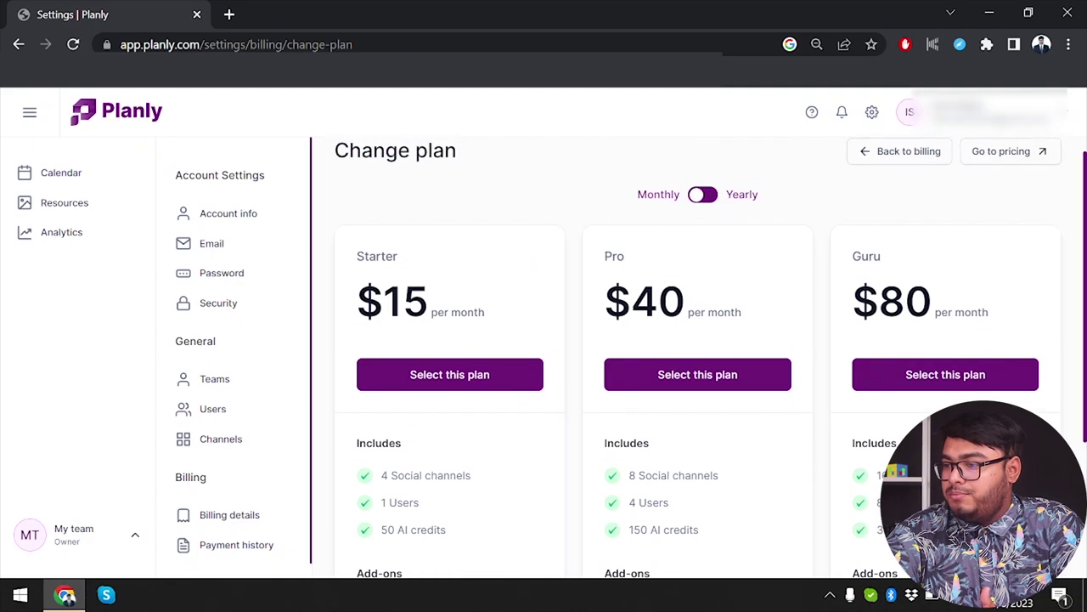
scroll(684, 260, down, 2)
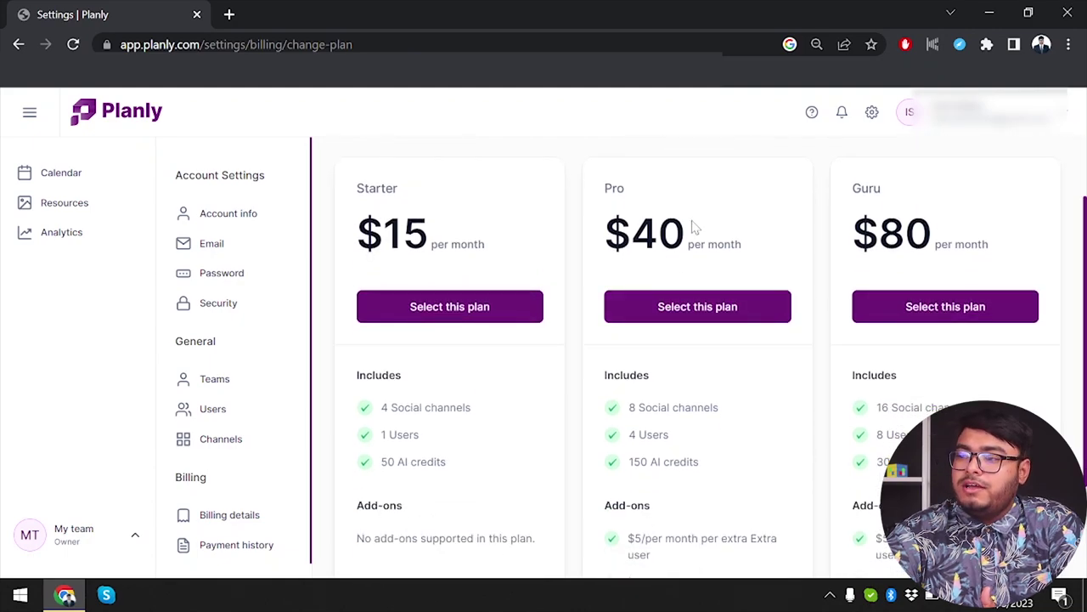
scroll(692, 226, up, 1)
scroll(692, 226, down, 3)
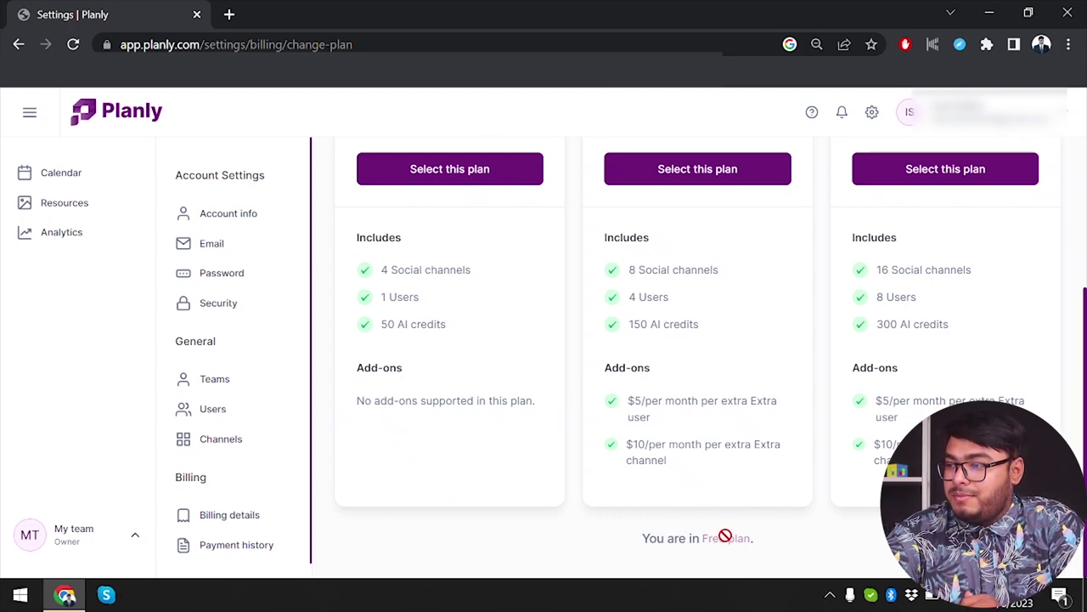
scroll(757, 432, up, 3)
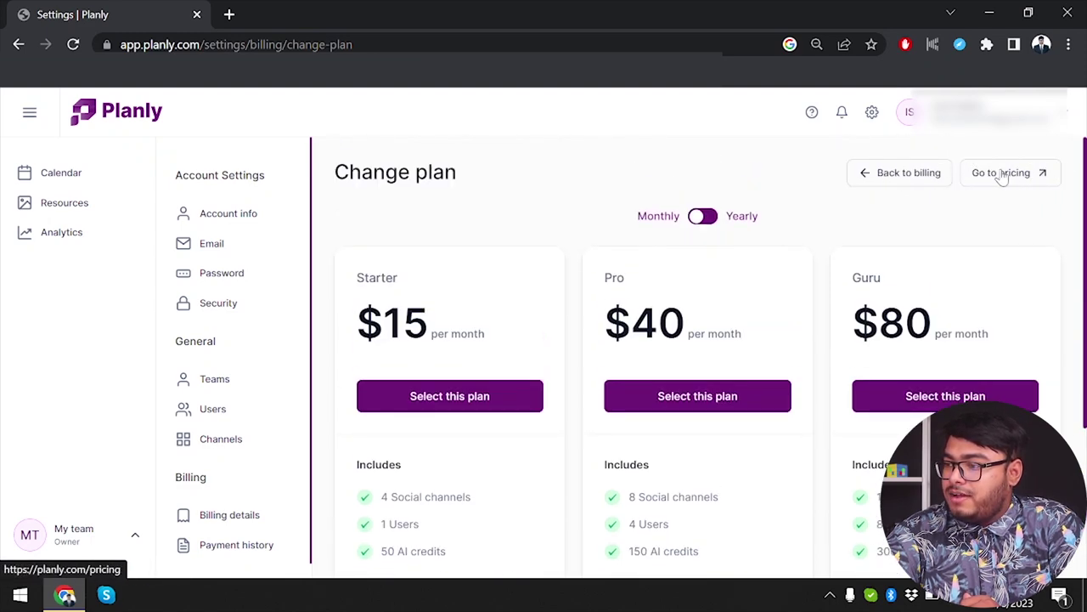
click(1001, 174)
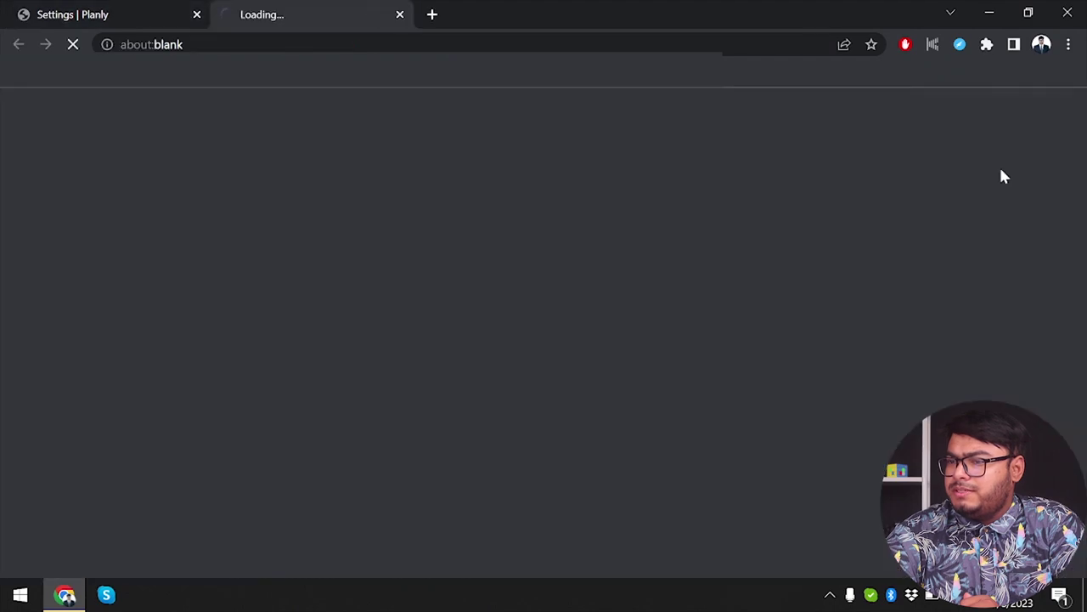
Return from the plan comparison to the billing details, and open the team management page.
click(124, 9)
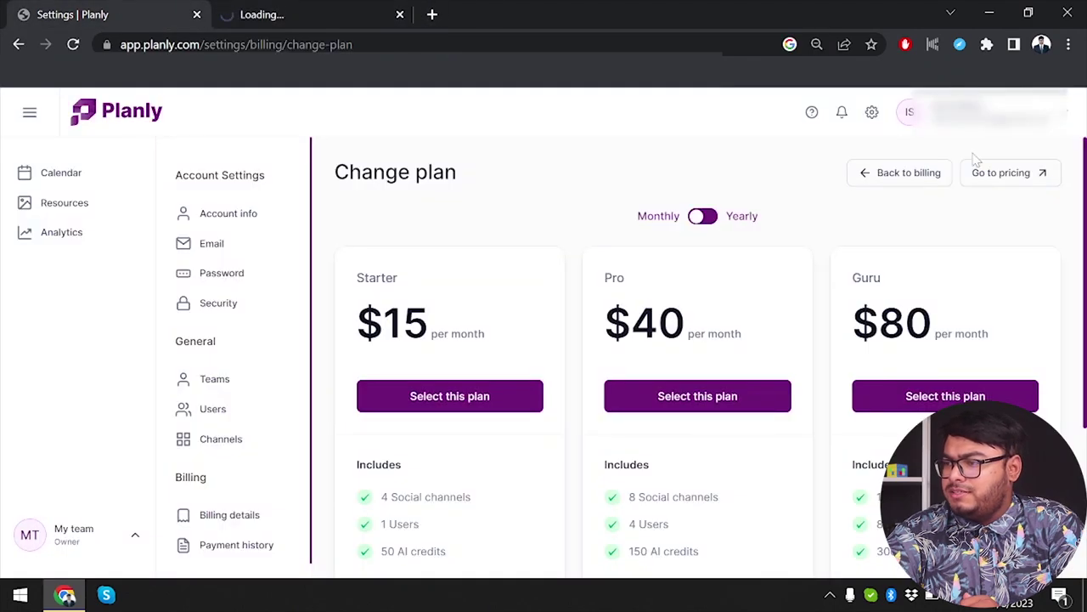
click(897, 173)
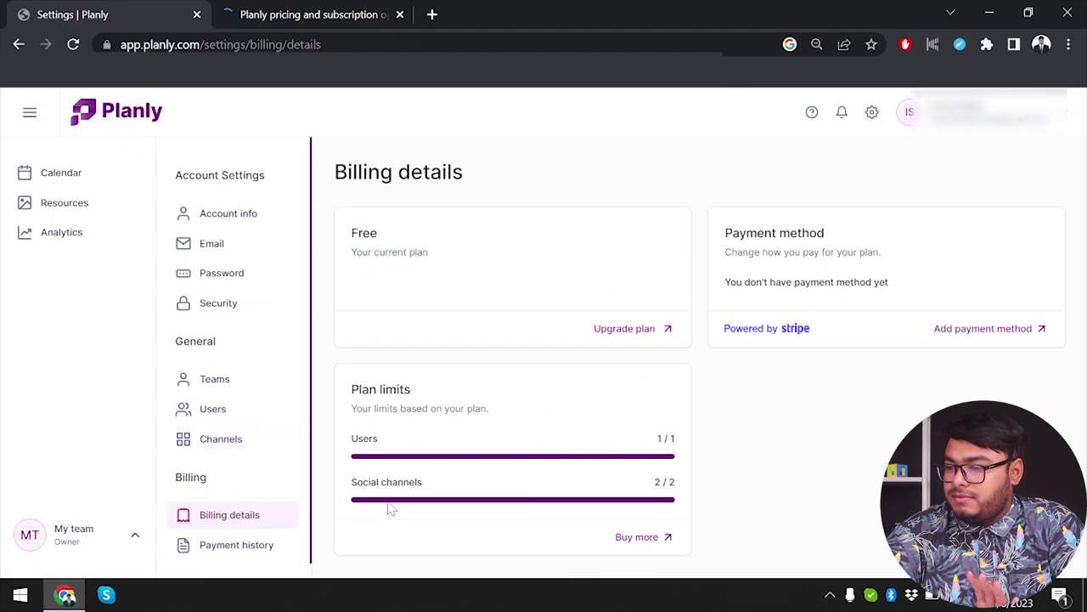
click(69, 535)
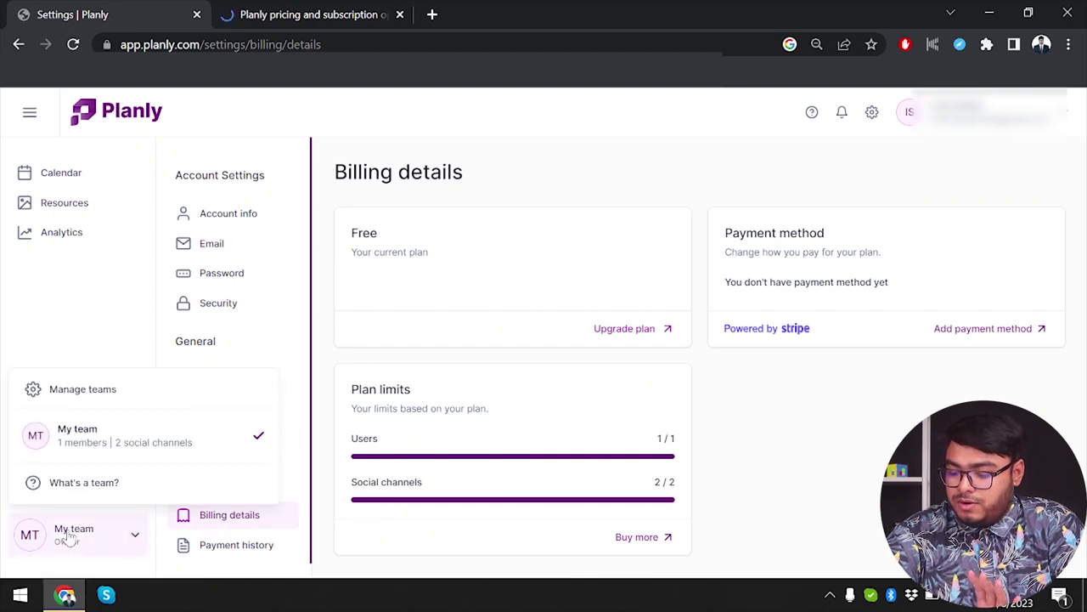
click(110, 394)
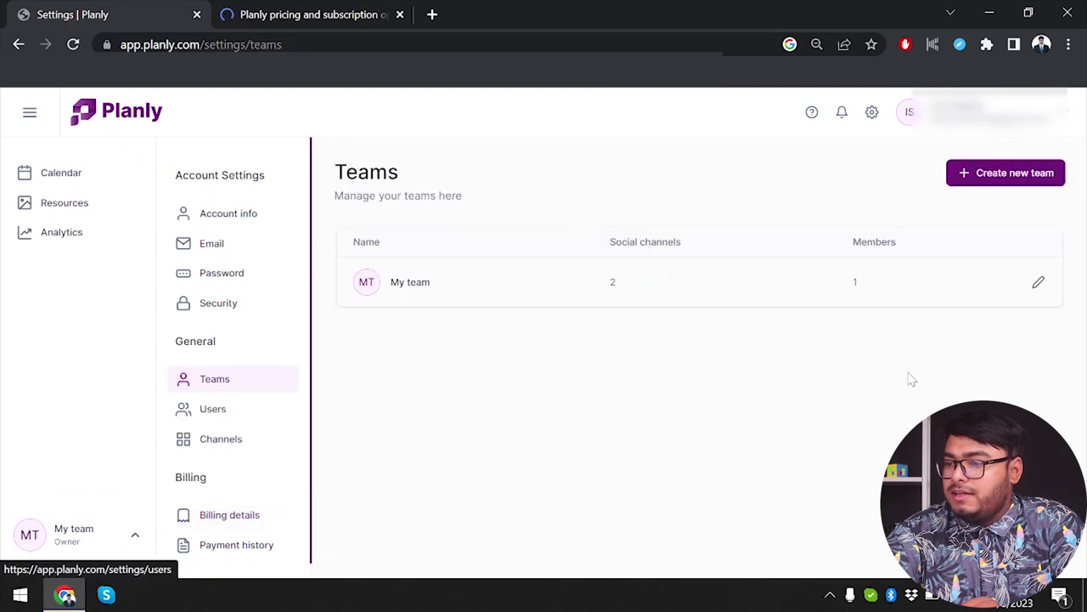
Open My team for editing, check its user invitation form without inviting anyone, and view the team details.
click(1042, 285)
click(511, 227)
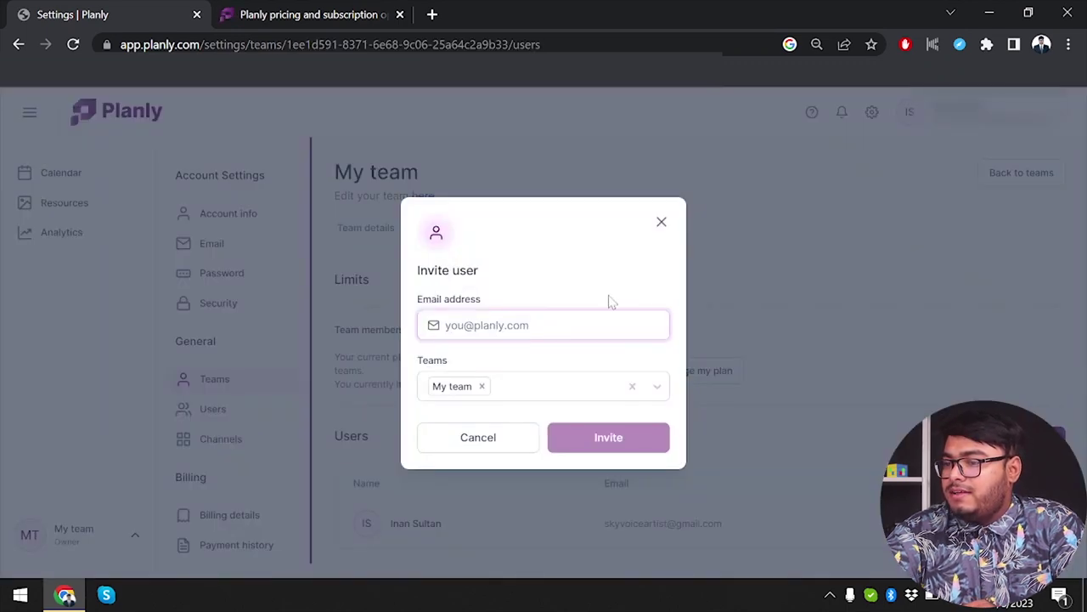
click(663, 224)
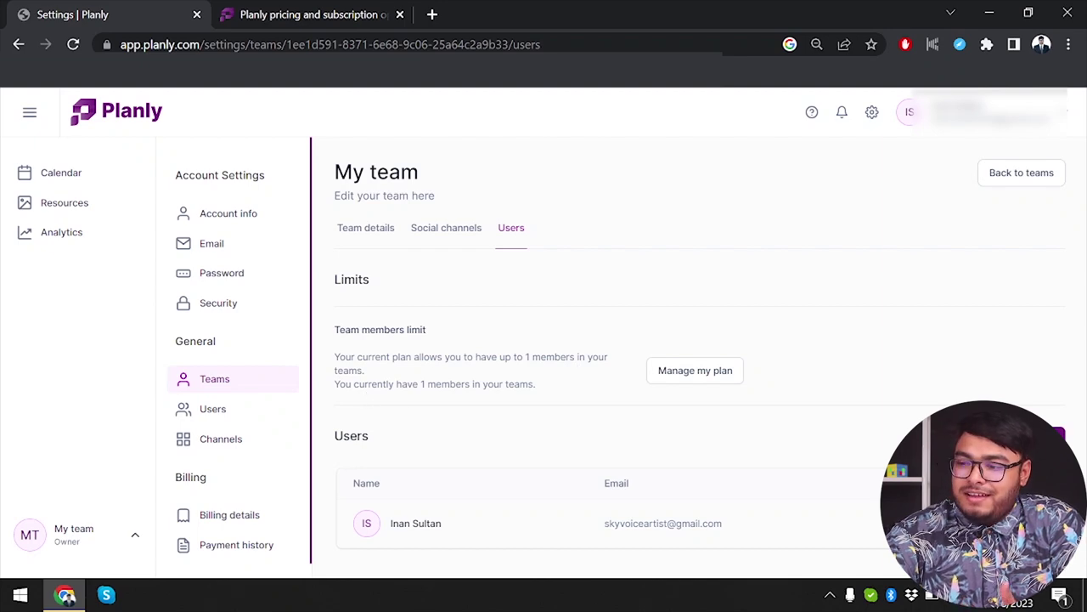
click(374, 237)
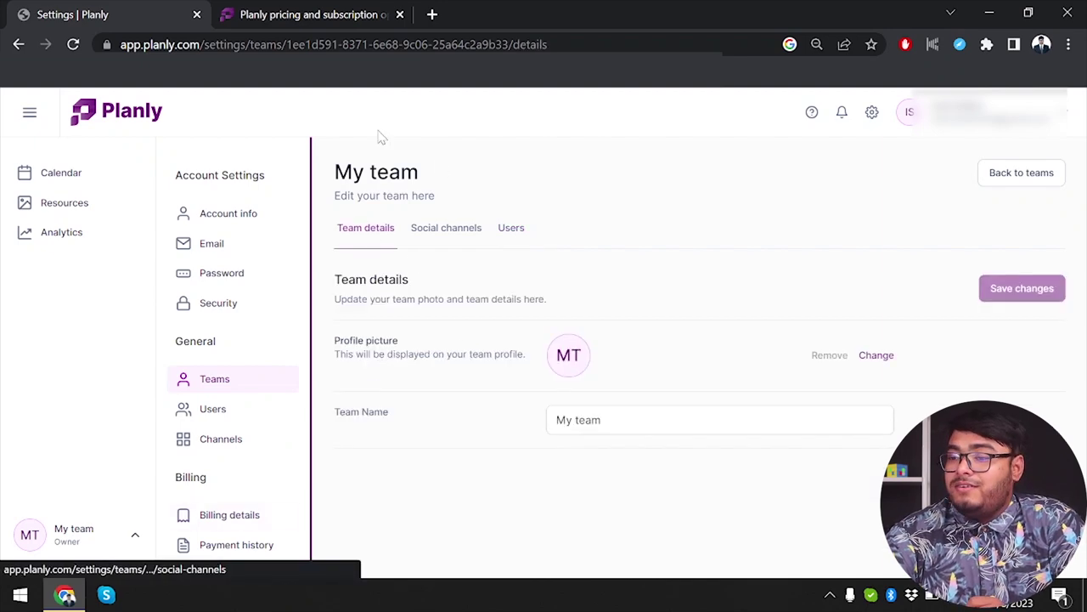
Review the plan prices on the full pricing page, and continue to the app with the signed-in account.
click(293, 8)
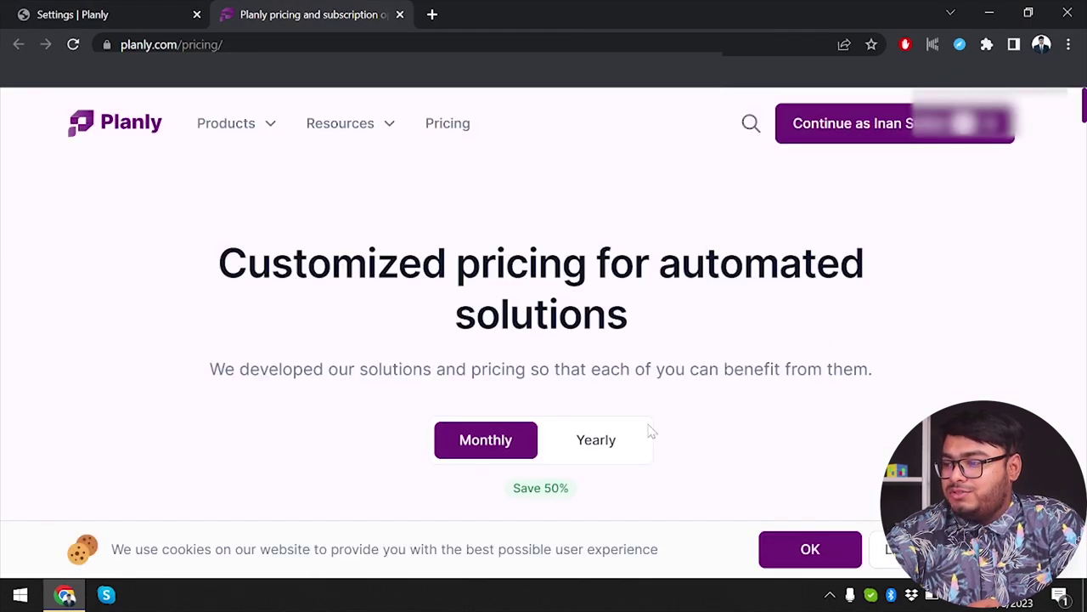
scroll(650, 433, down, 3)
scroll(740, 260, down, 3)
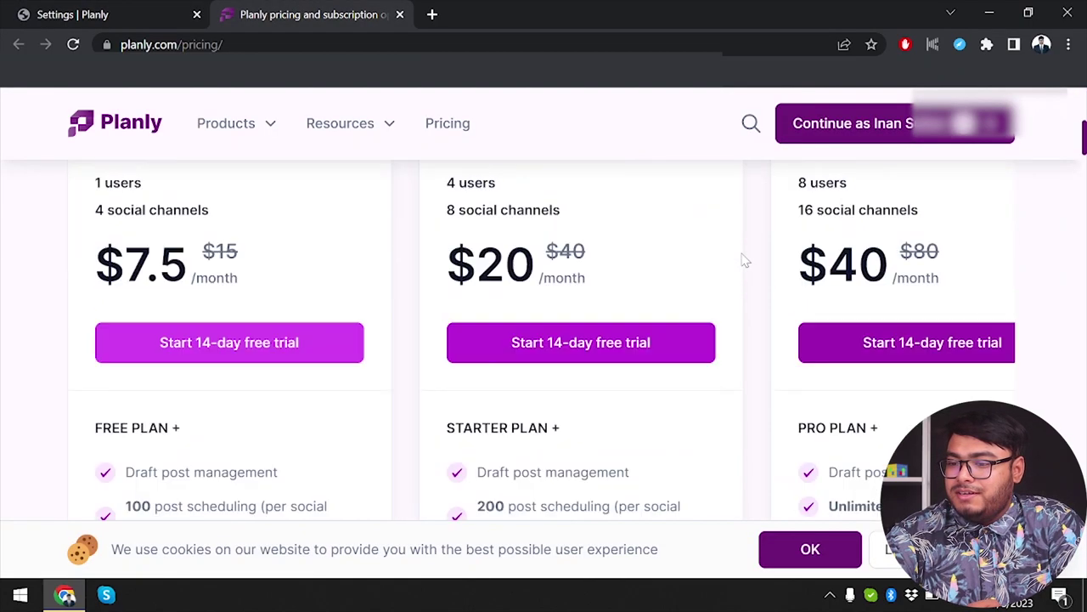
scroll(414, 261, up, 1)
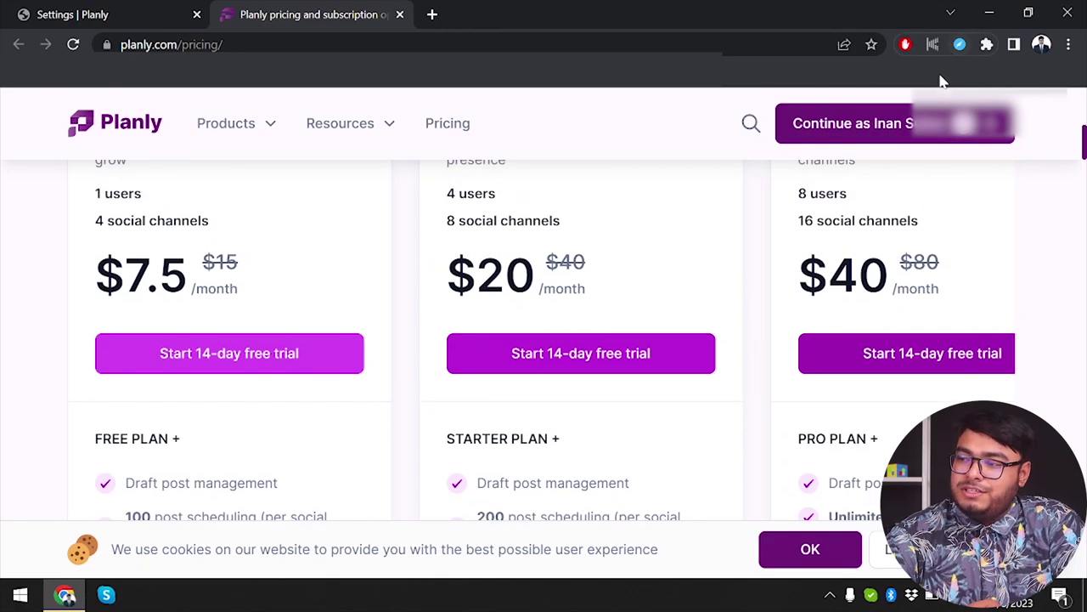
click(926, 123)
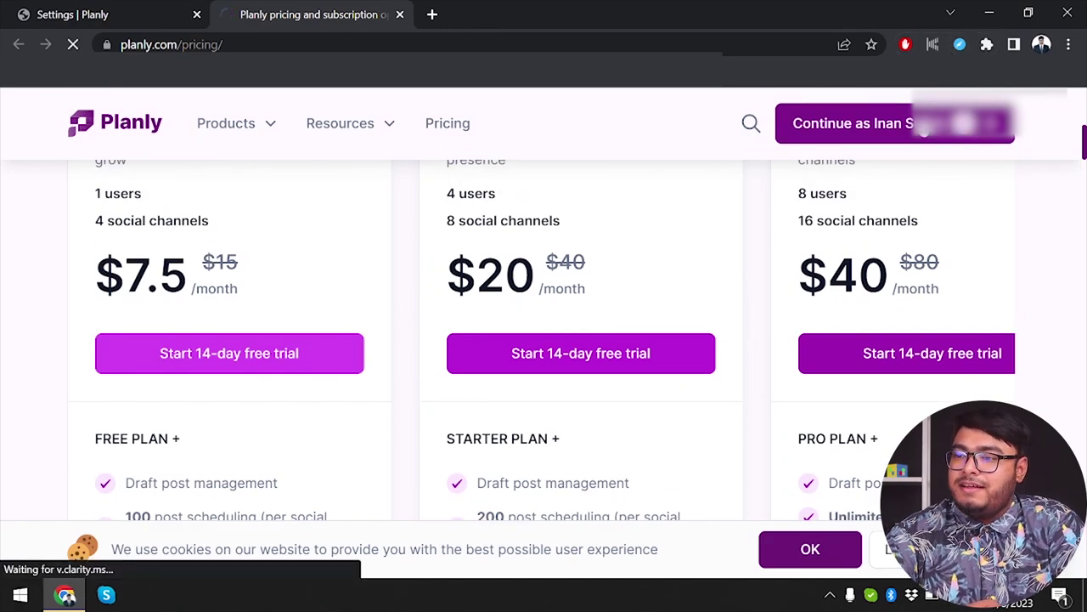
Go back to the settings' billing details, open the plan upgrade options, and compare the inclusions and add-ons of Starter, Pro and Guru.
click(108, 11)
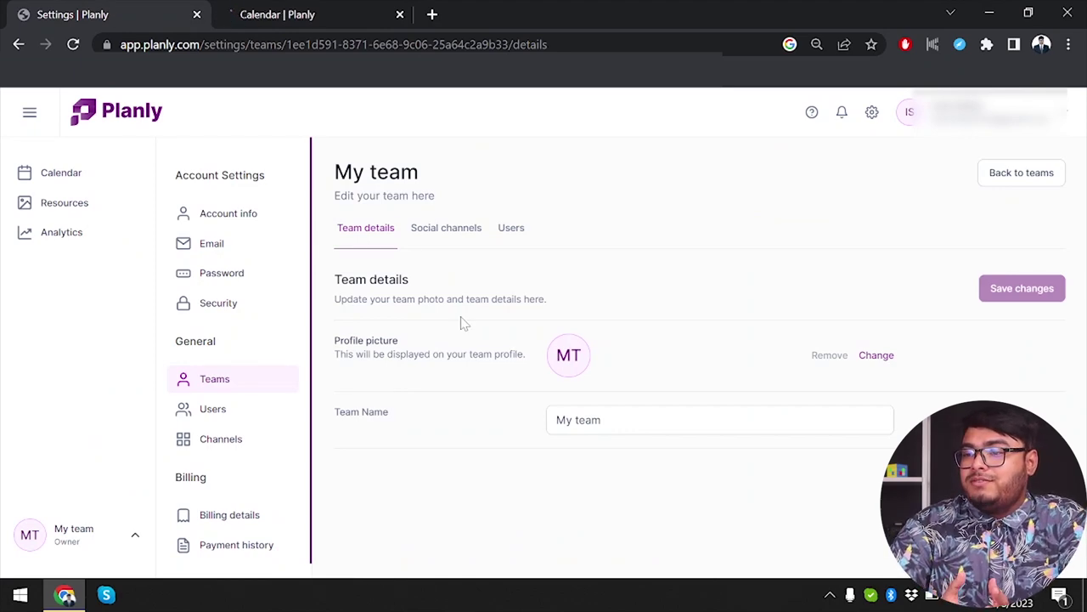
click(214, 515)
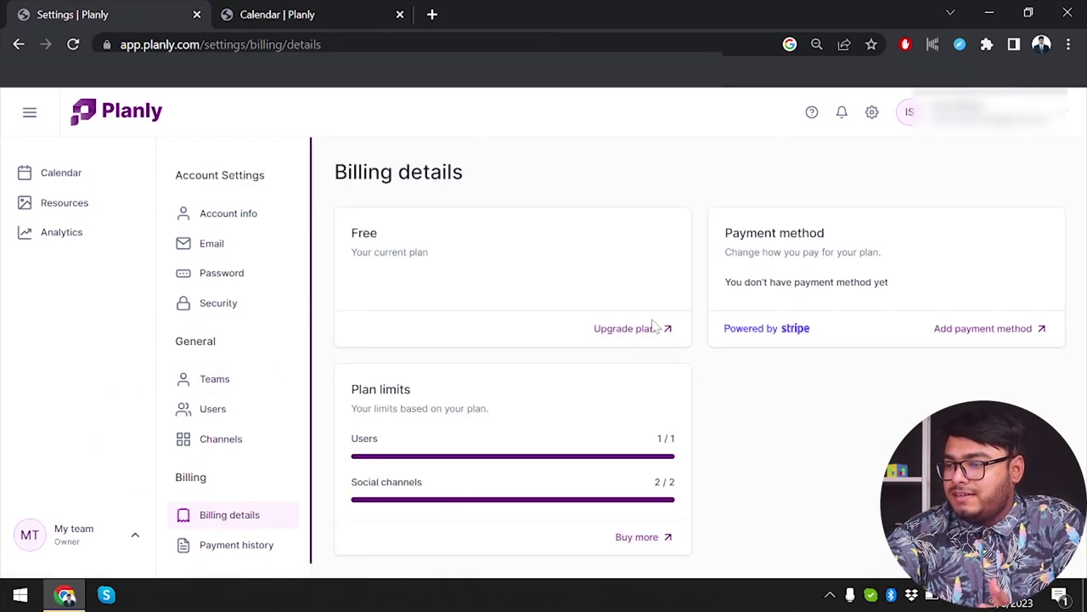
click(621, 329)
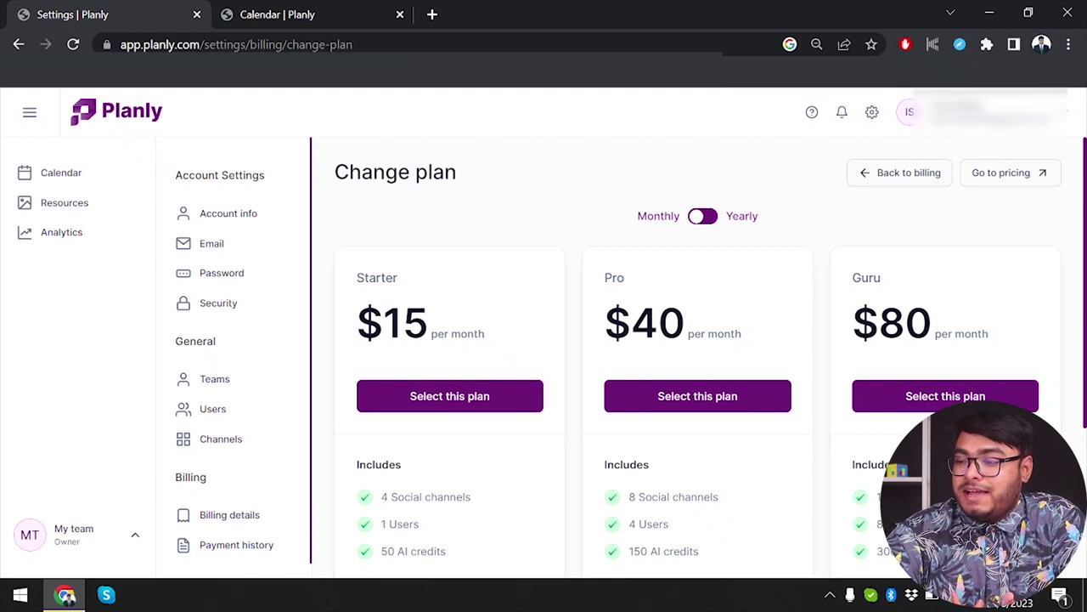
scroll(629, 461, down, 1)
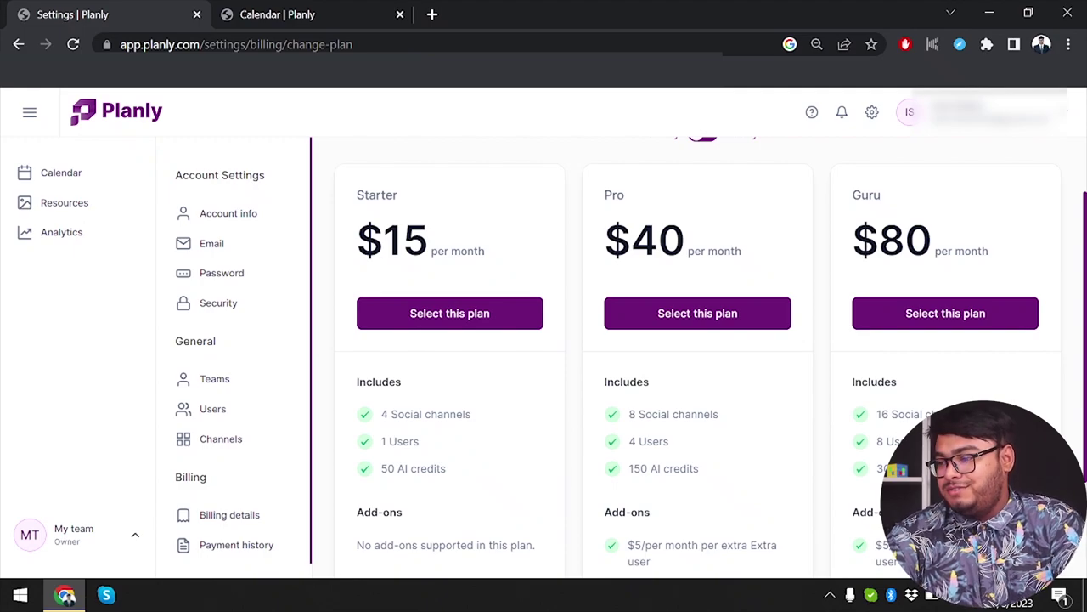
scroll(697, 357, down, 2)
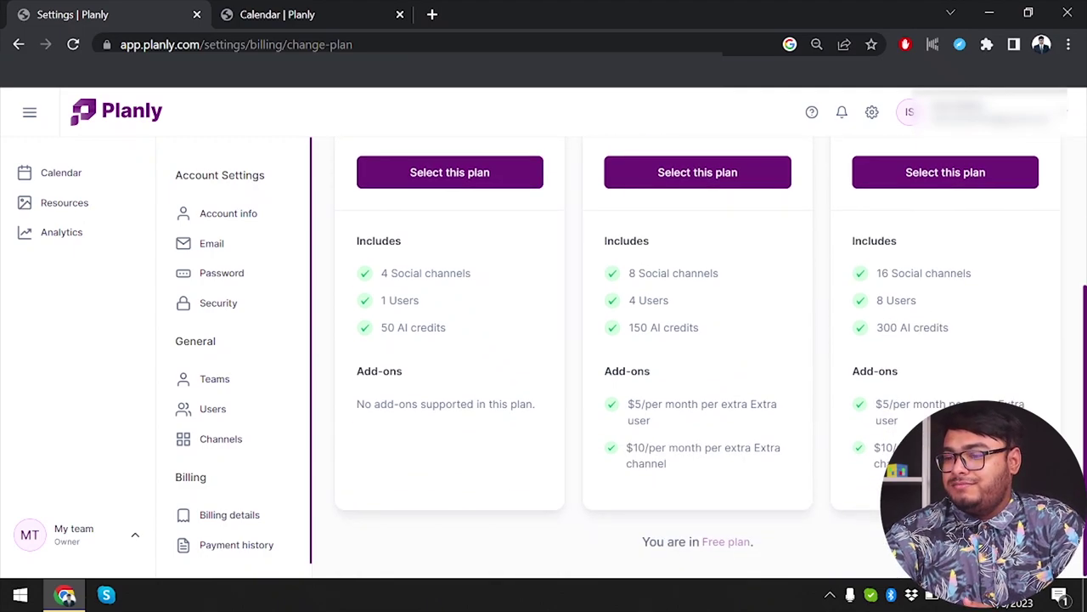
scroll(642, 271, up, 3)
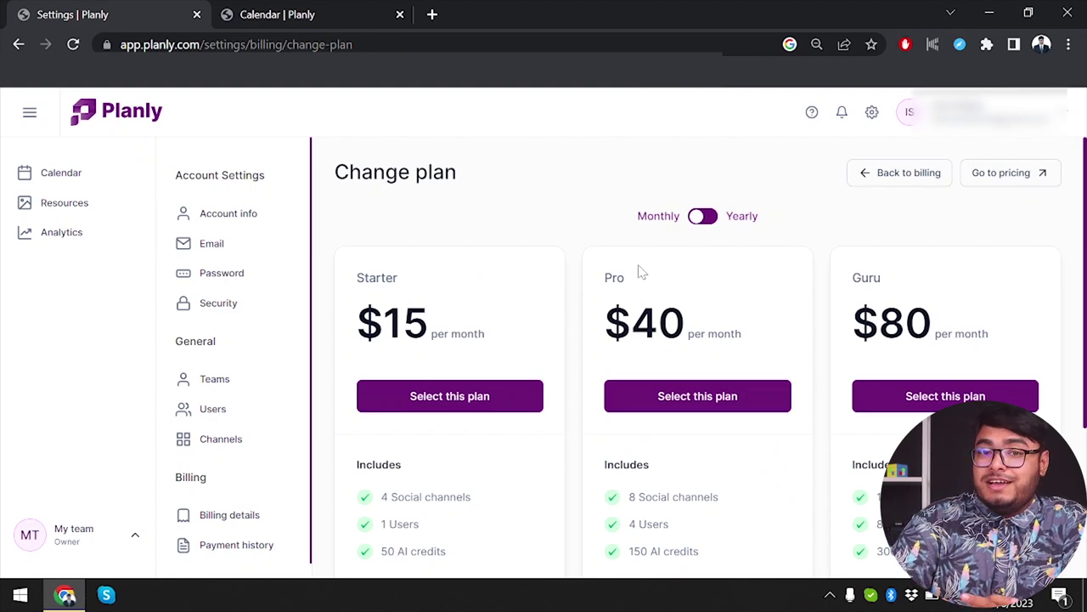